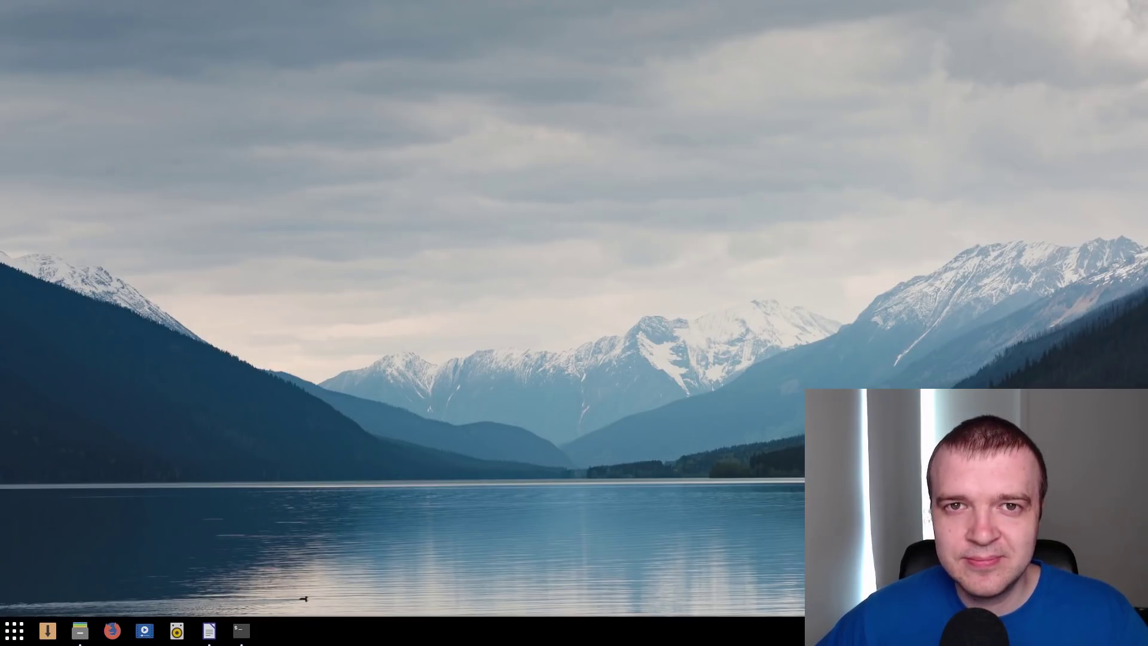
Verify swappiness reads 10 and /dev/sda write-caching is on via hdparm, then minimize Terminal.
click(240, 630)
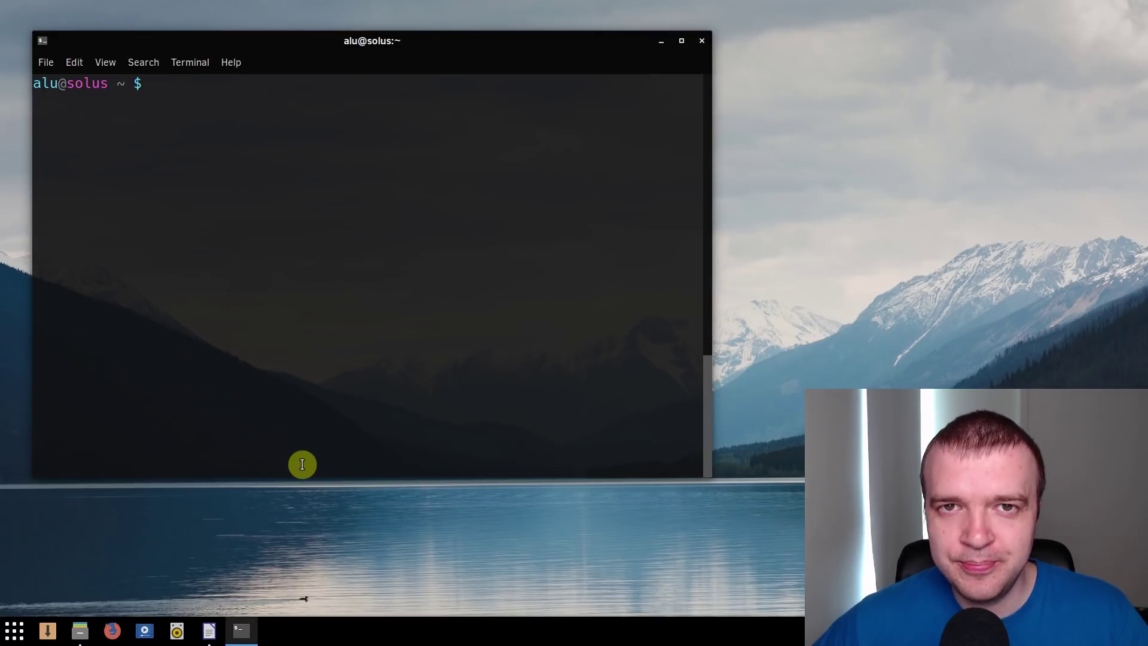
text(cat /proc/sys/vm/swappiness)
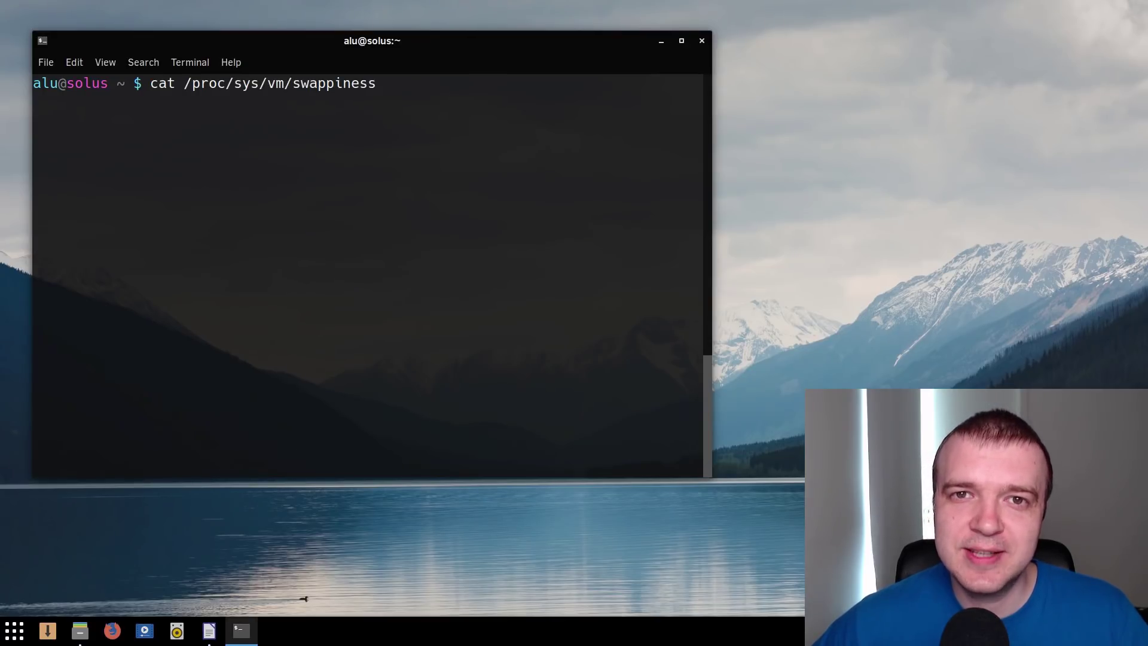
key(Return)
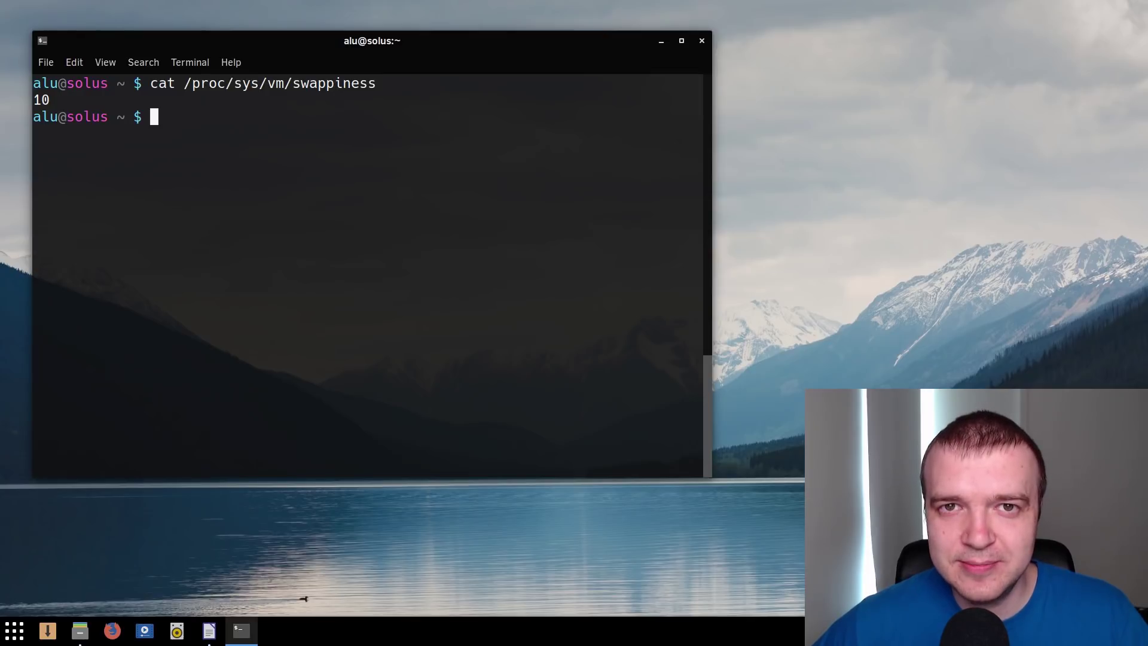
text(sudo hdparm -W /dev/sda)
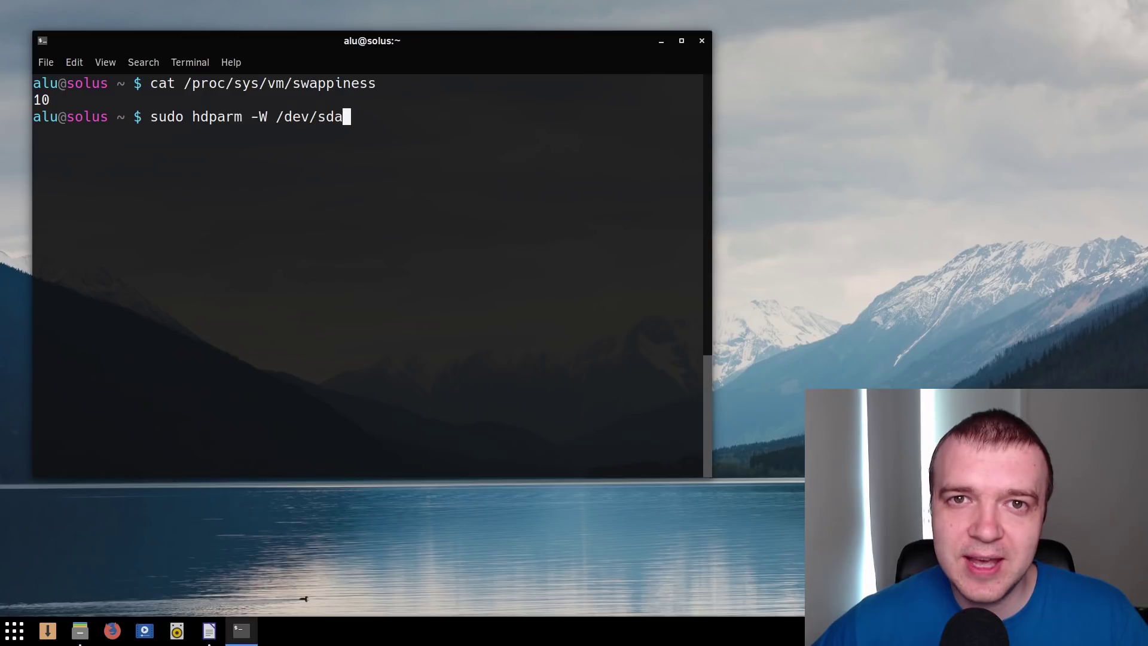
key(Return)
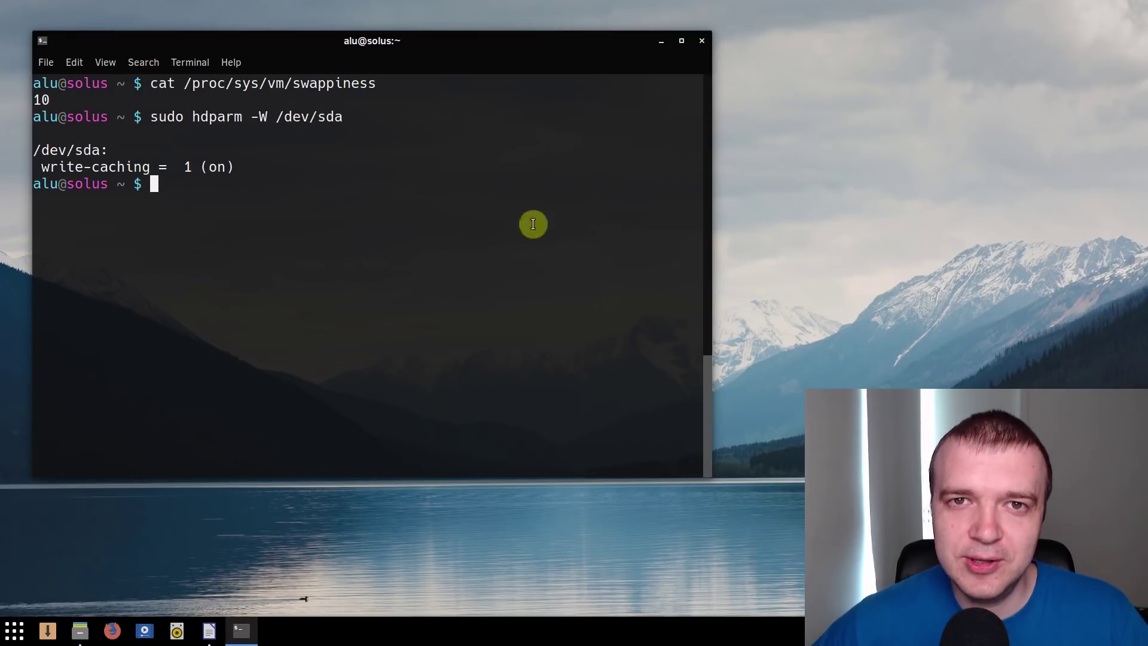
click(661, 42)
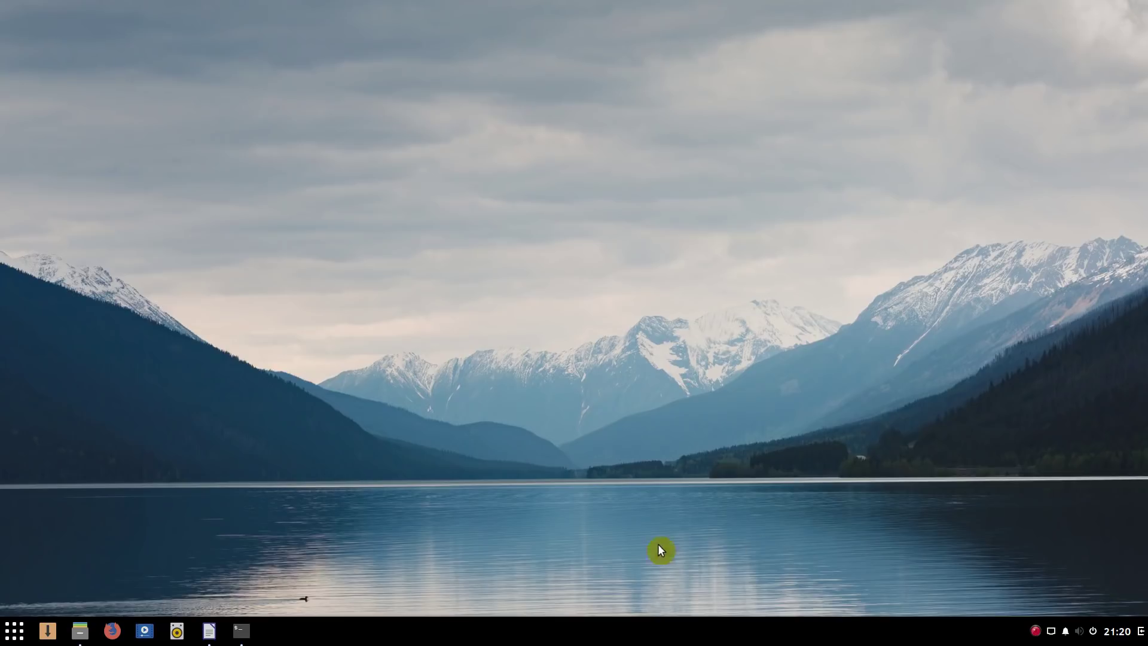
Change GRUB_TIMEOUT from 5 to 0 in /etc/default/grub using nano.
click(242, 630)
text(sud)
text(o )
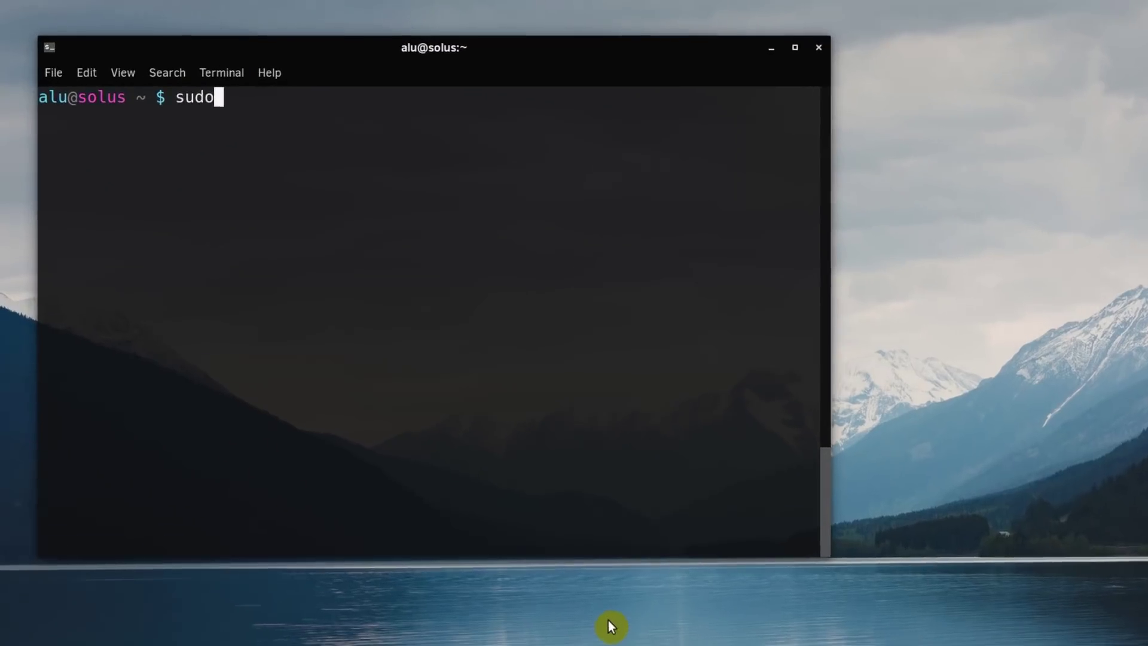
text(nano /etc/default/)
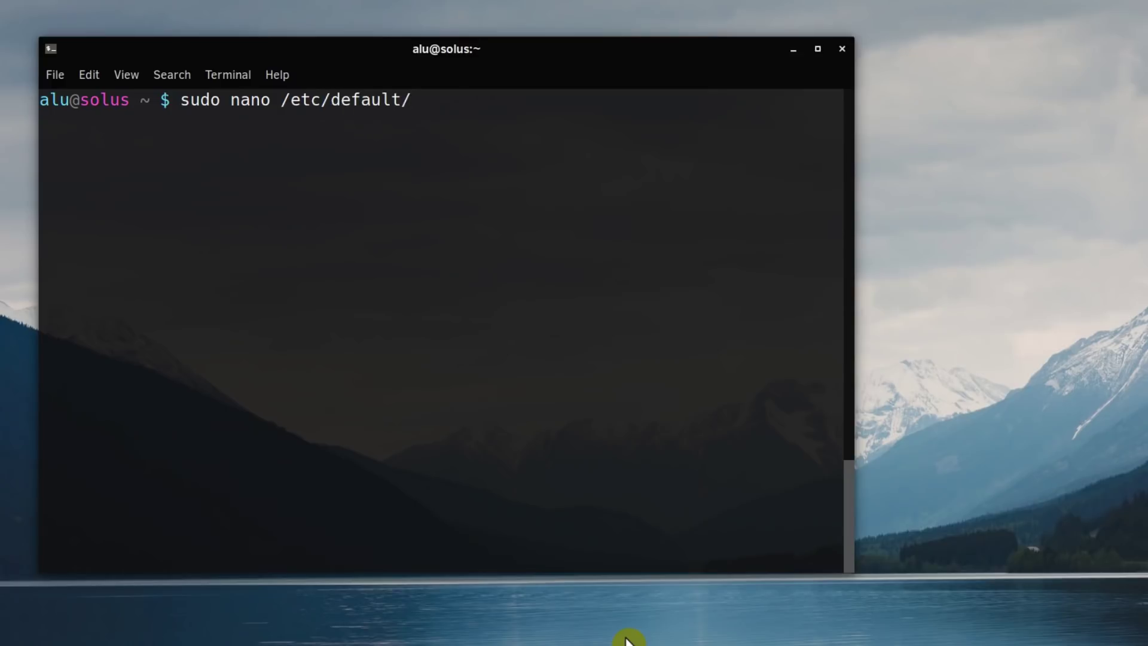
text(grub)
key(Return)
key(Down)
key(Down)
key(Down)
key(Down)
key(Right)
key(Right)
key(Right)
key(Right)
key(Right)
key(Right)
key(Right)
key(BackSpace)
text(0)
Save the GRUB file, exit nano, and regenerate the config with sudo update-grub.
key(ctrl+o)
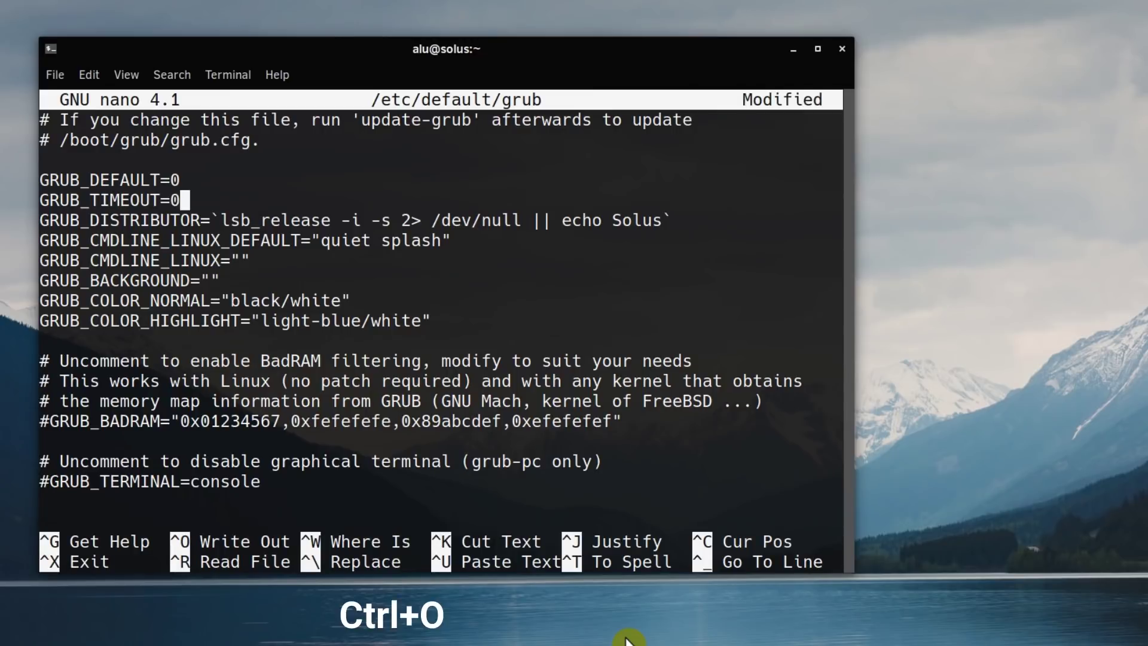
key(Return)
key(ctrl+x)
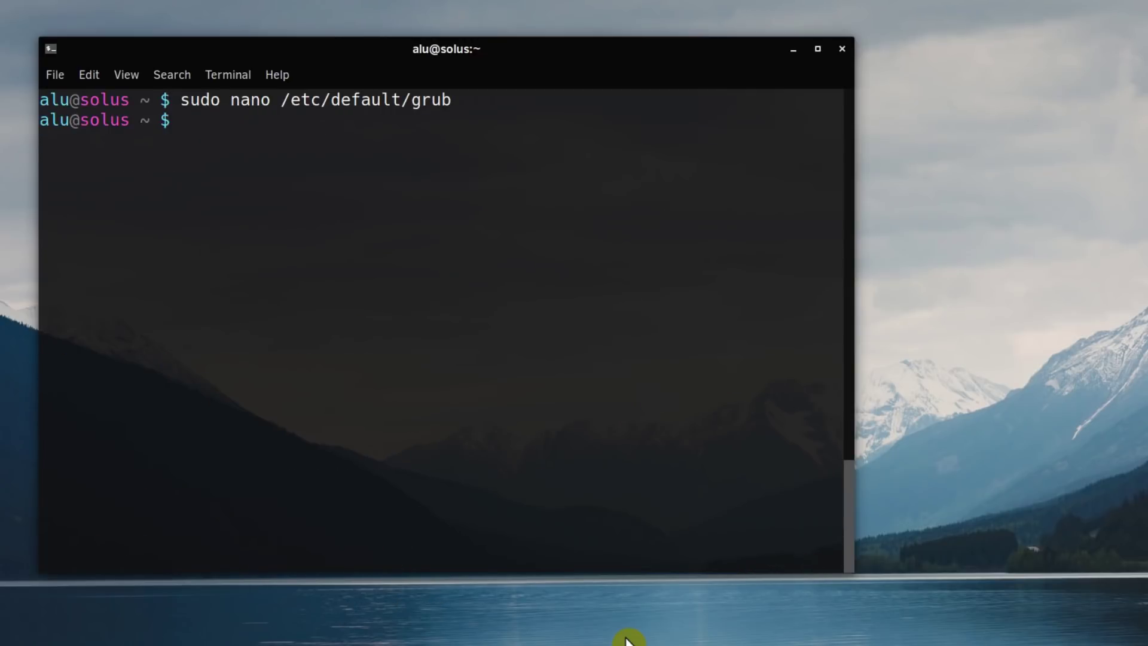
text(sudo update-grub)
key(Return)
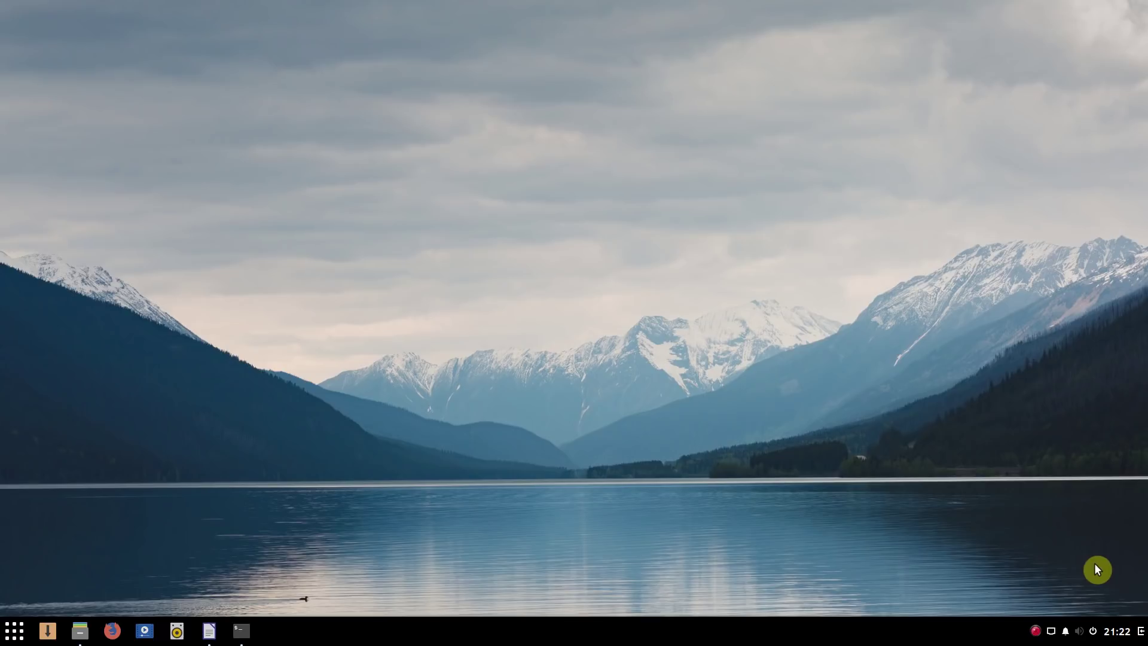
Launch the Hardware Drivers tool by searching 'driver' in the application menu.
click(11, 631)
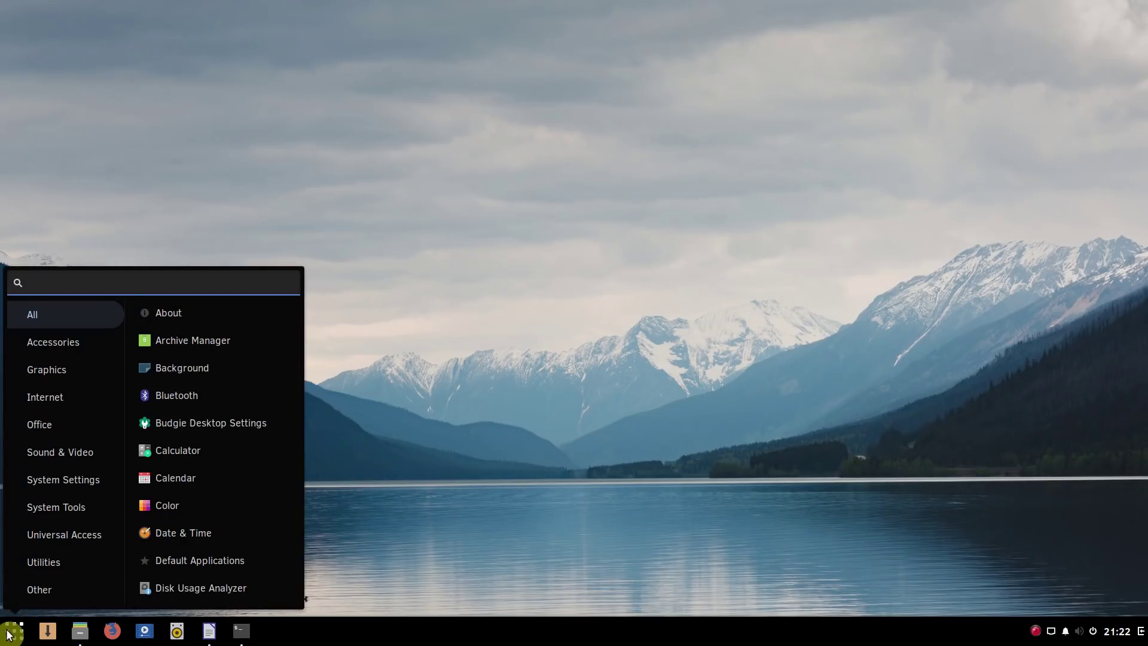
text(driver)
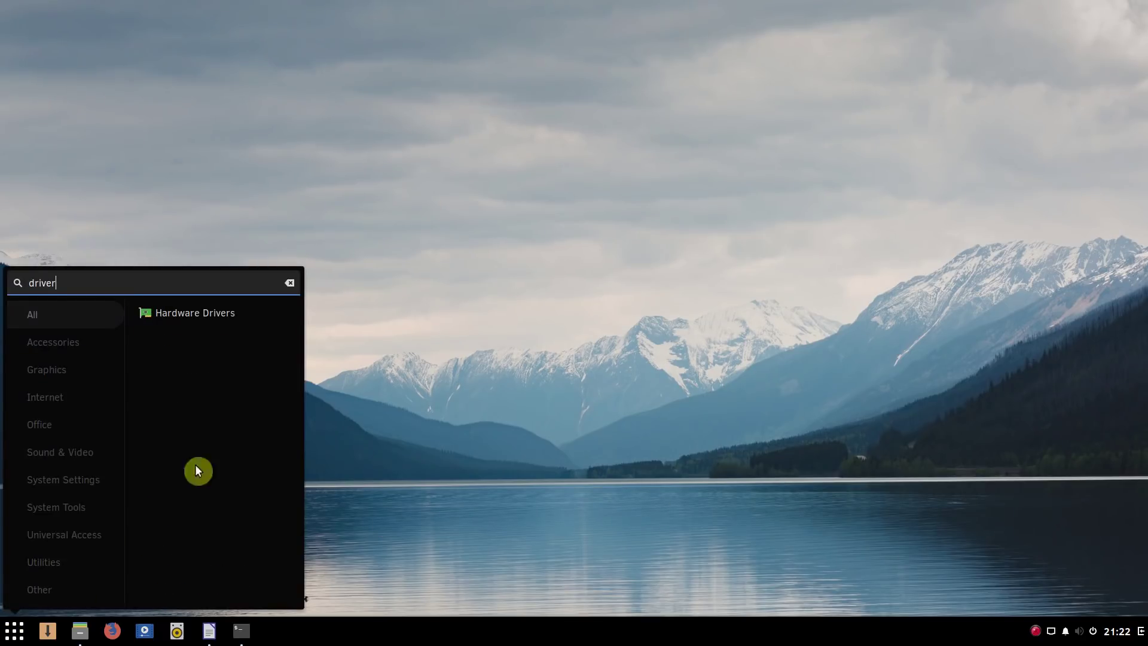
click(231, 324)
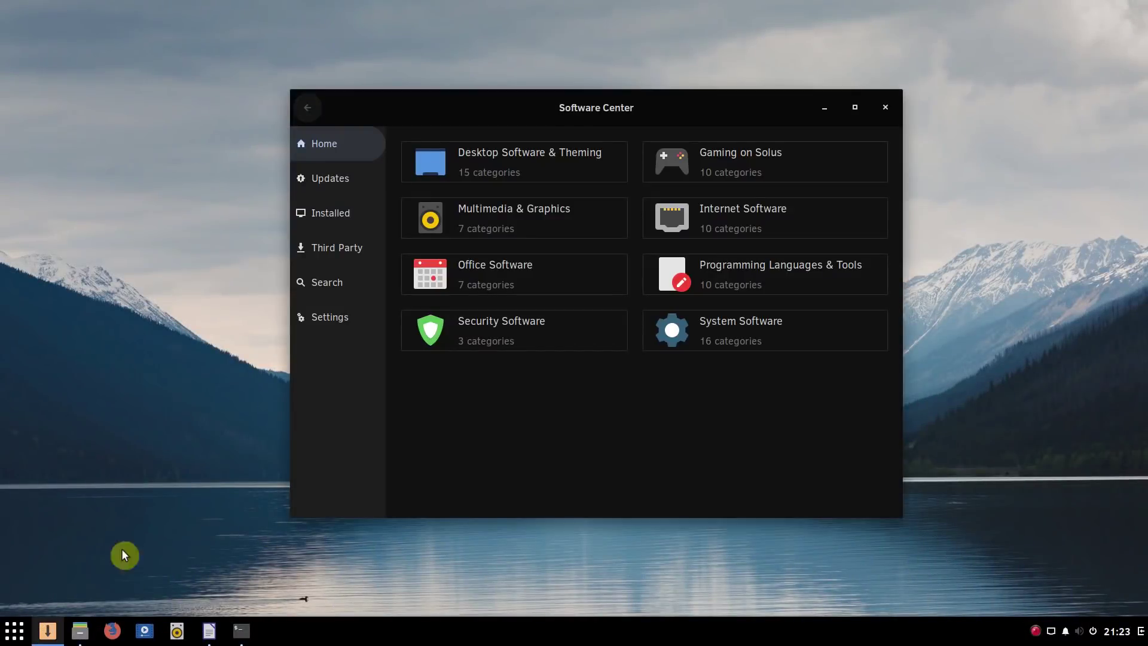
Search Software Center for 'microcode' and show the intel-microcode package details.
click(332, 283)
text(microcode)
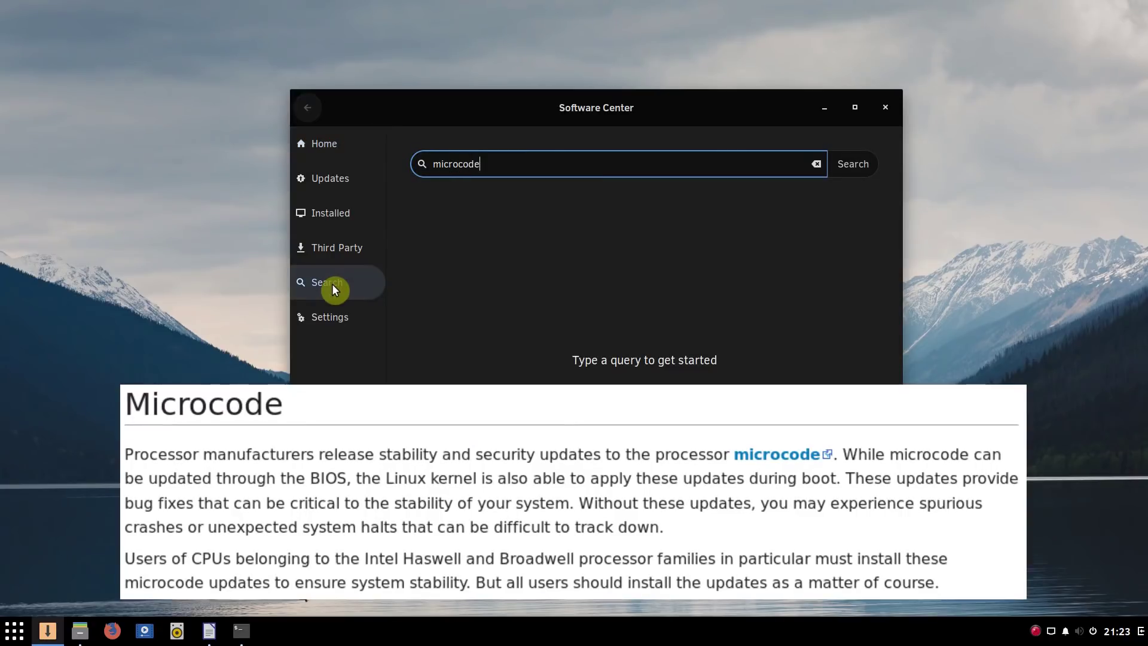
key(Return)
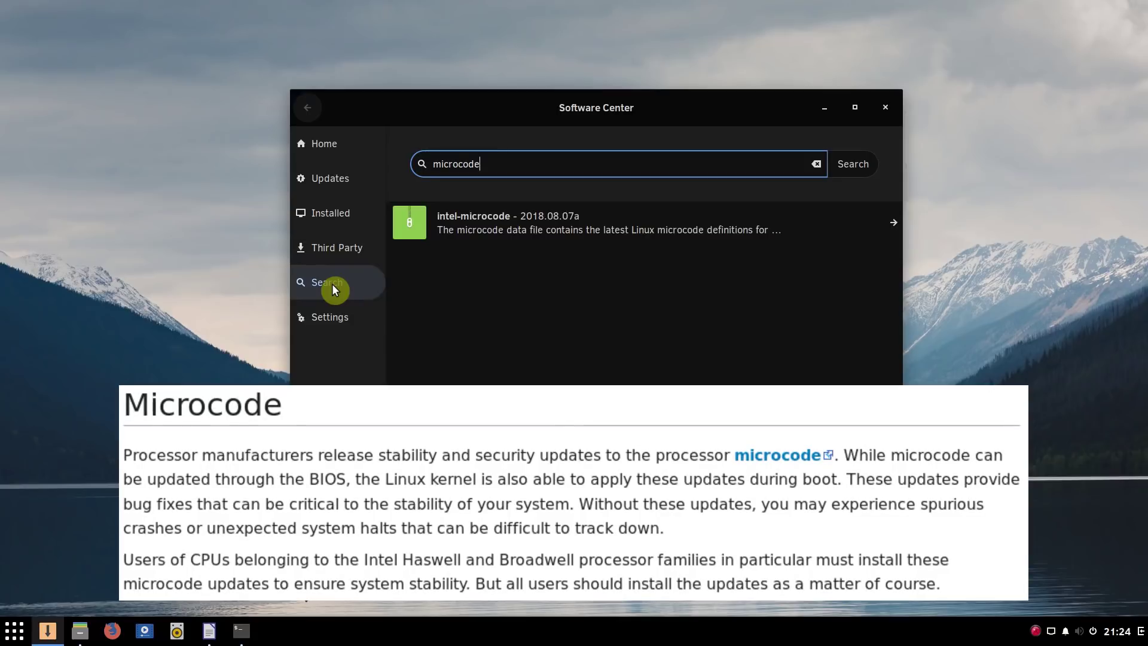
click(532, 216)
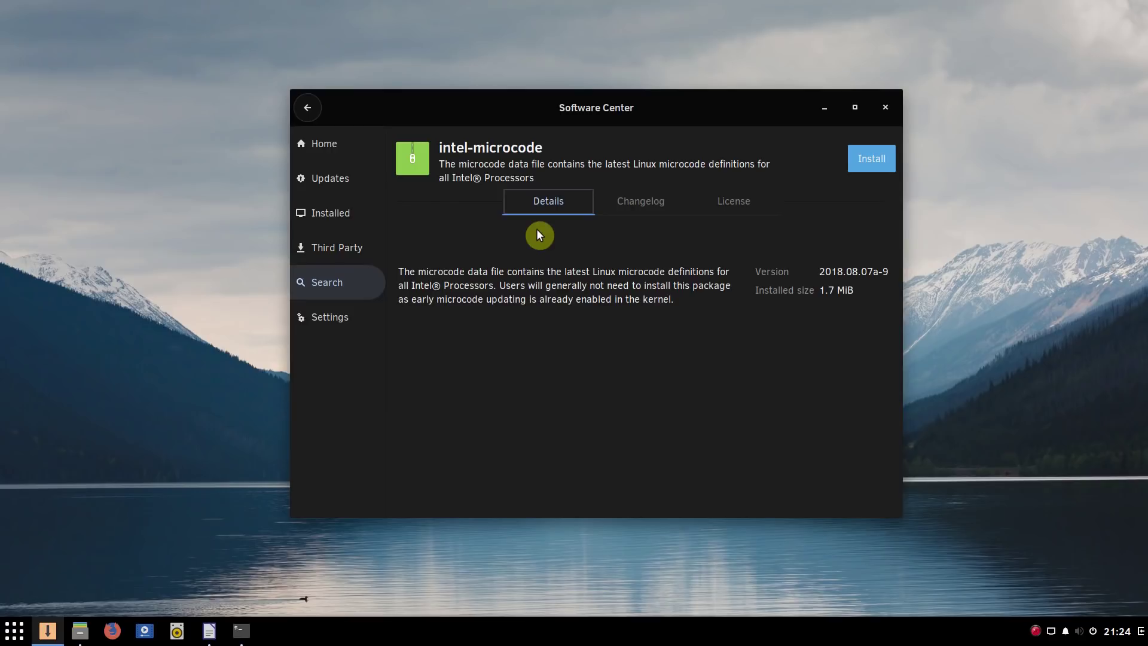
Install intel-microcode, authenticating with the user password.
click(866, 166)
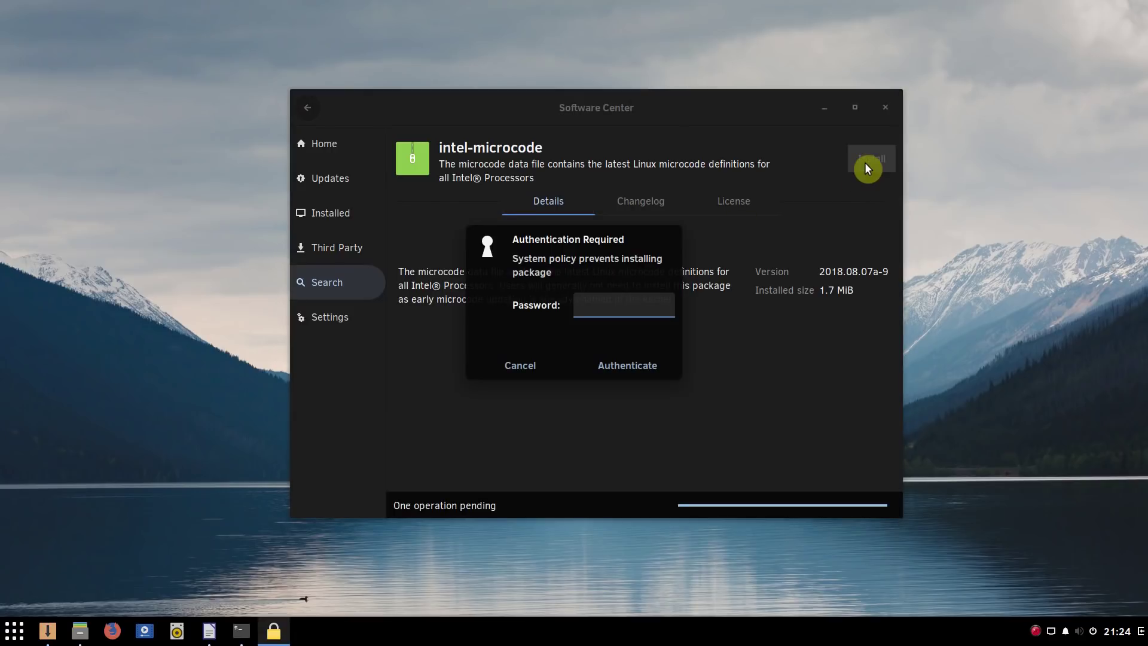
text(•••••••••••)
key(Return)
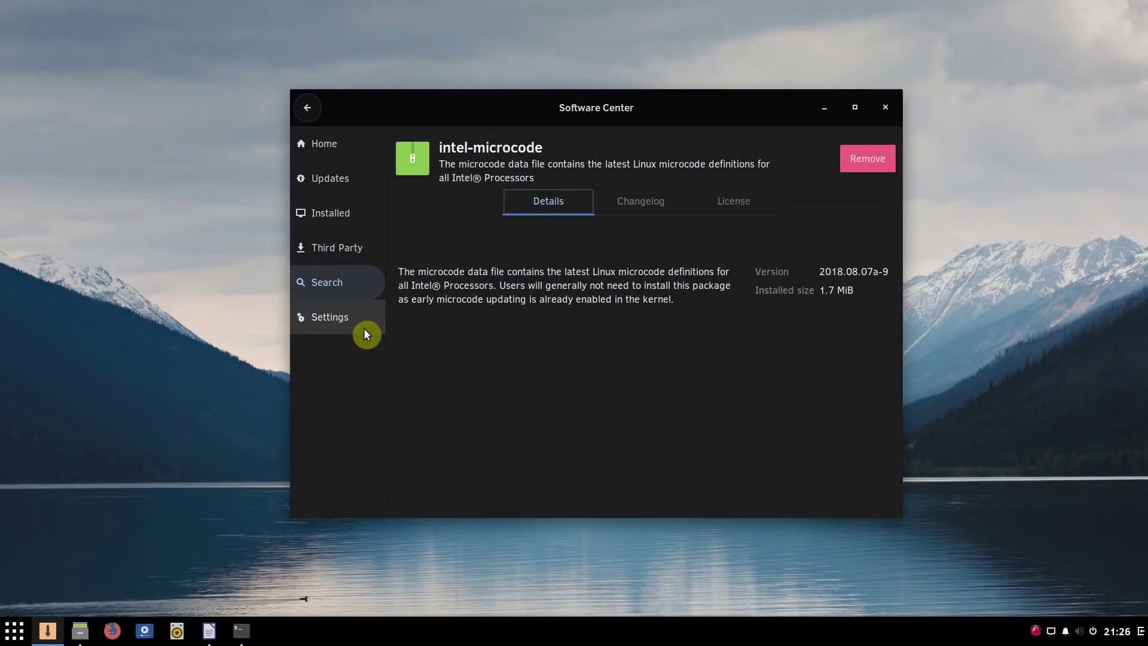
Enable metered-connection update checks and remote media, with update frequency set to Daily.
click(361, 328)
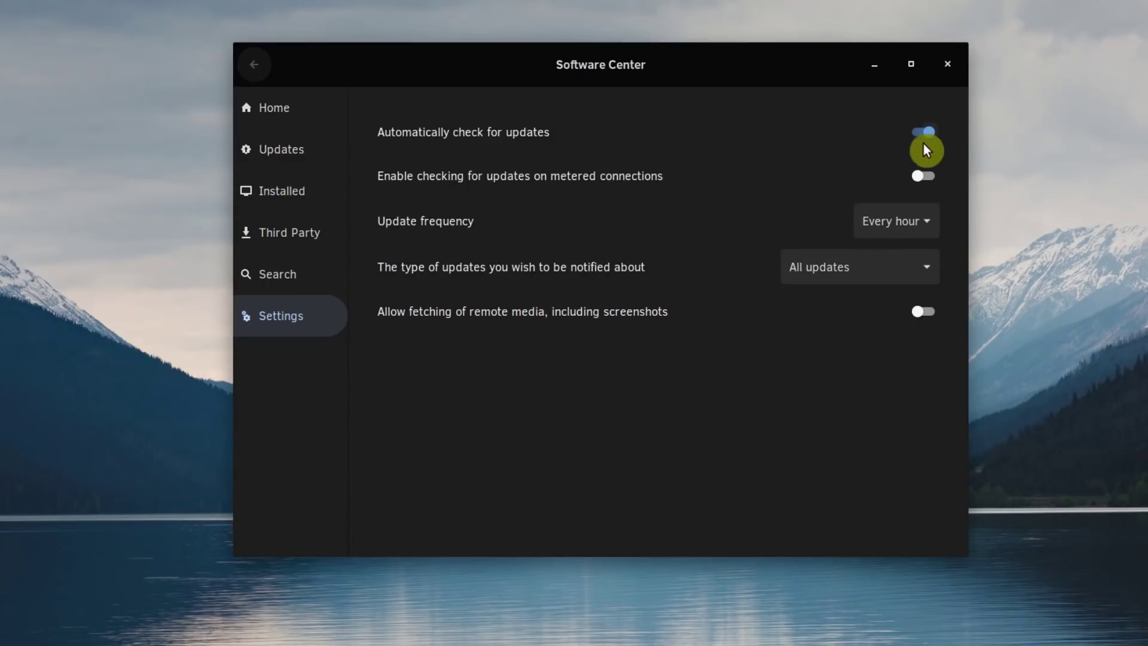
click(926, 177)
click(927, 308)
click(926, 225)
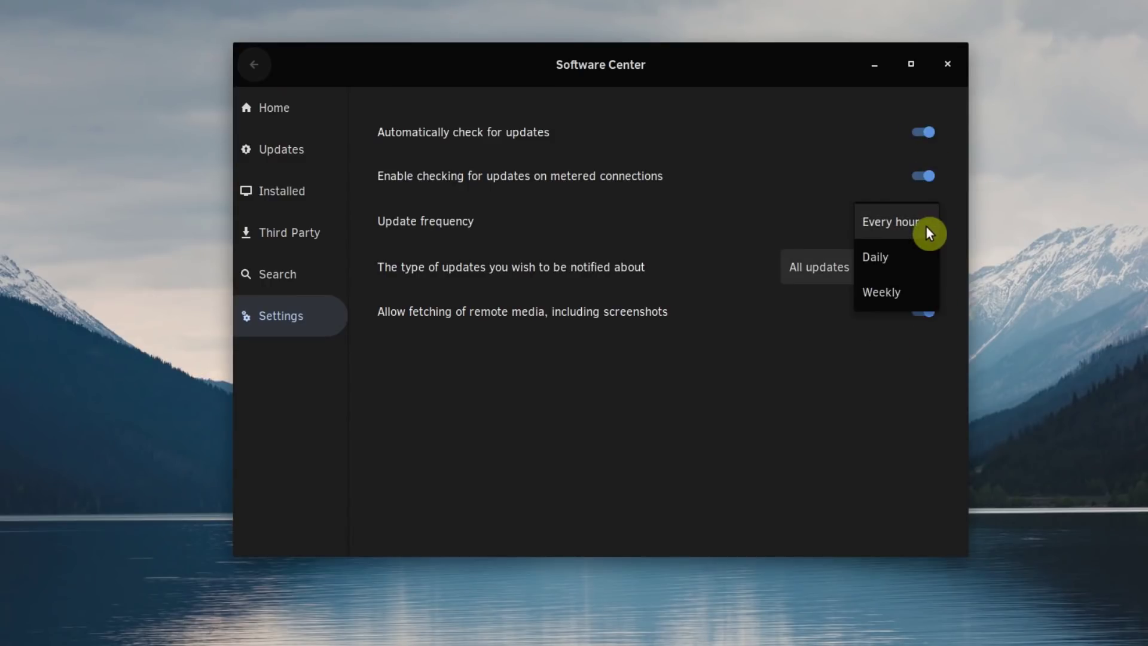
click(912, 263)
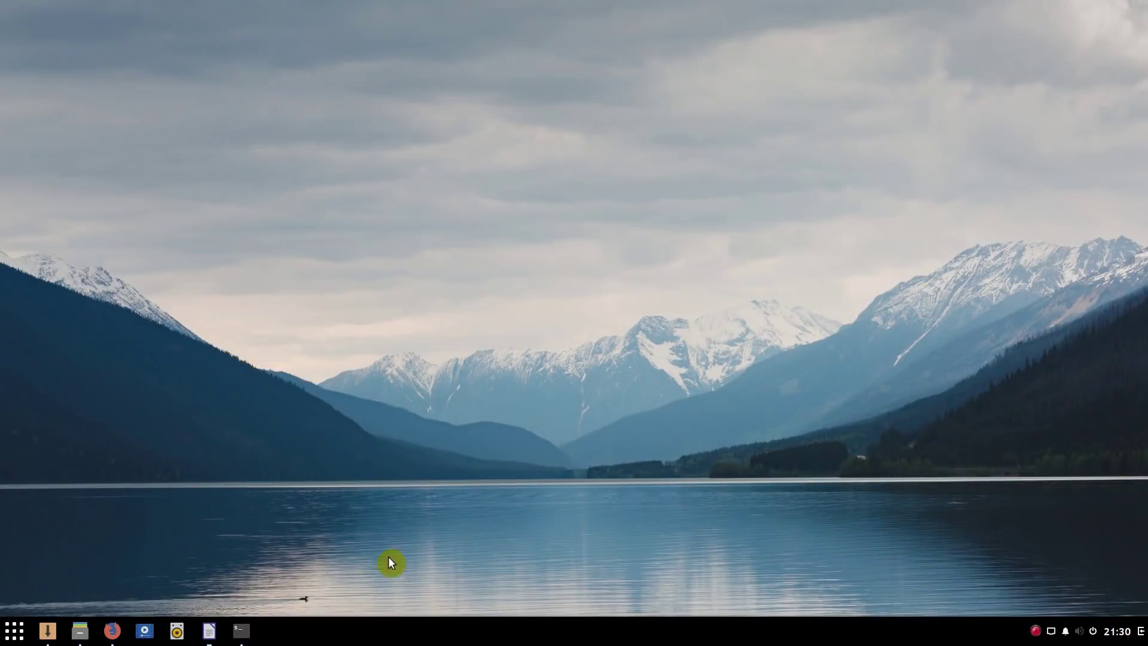
click(213, 632)
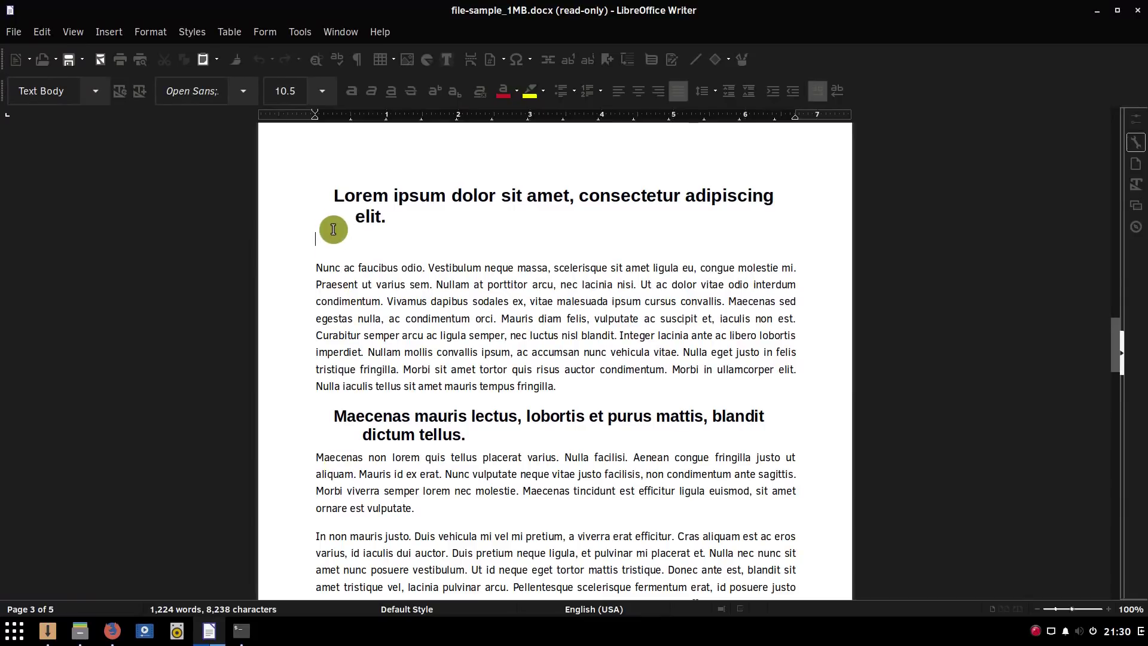
drag(333, 195, 395, 216)
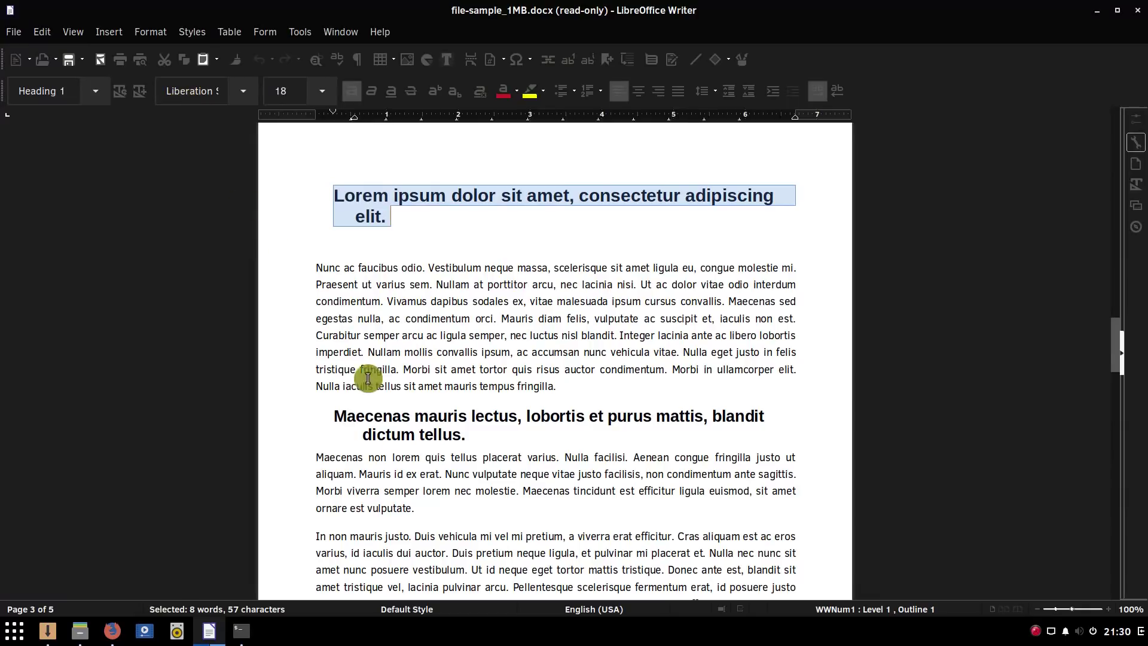
click(428, 485)
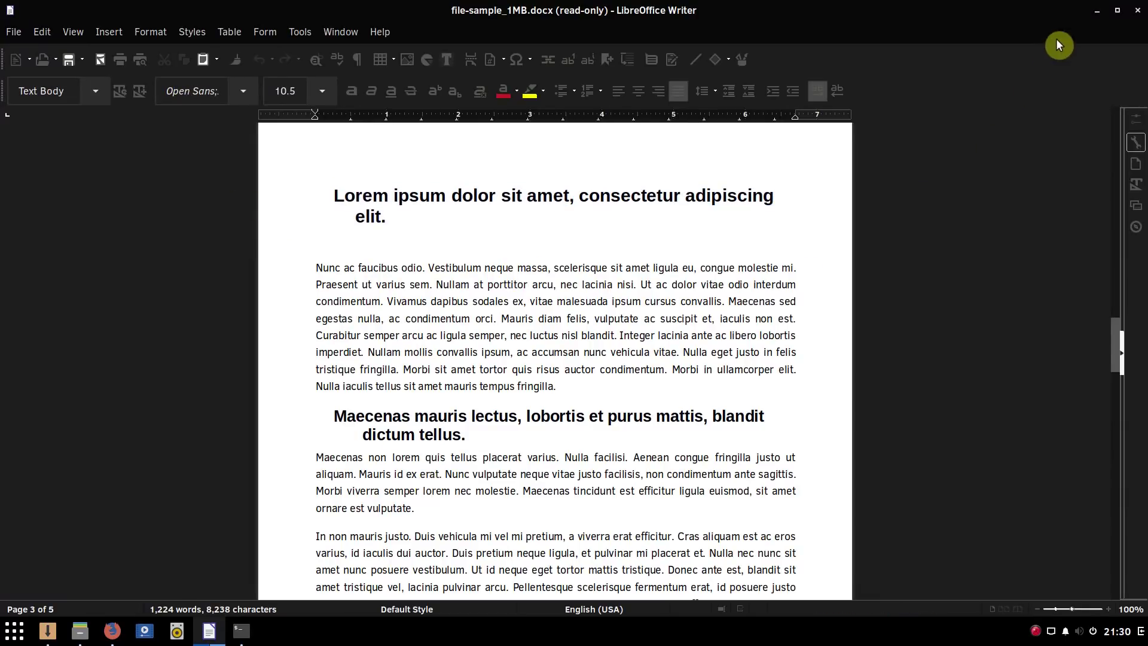
Build and install MS core fonts with sudo eopkg bi --ignore-safety from the 3rd-party repo, answering yes.
click(1100, 14)
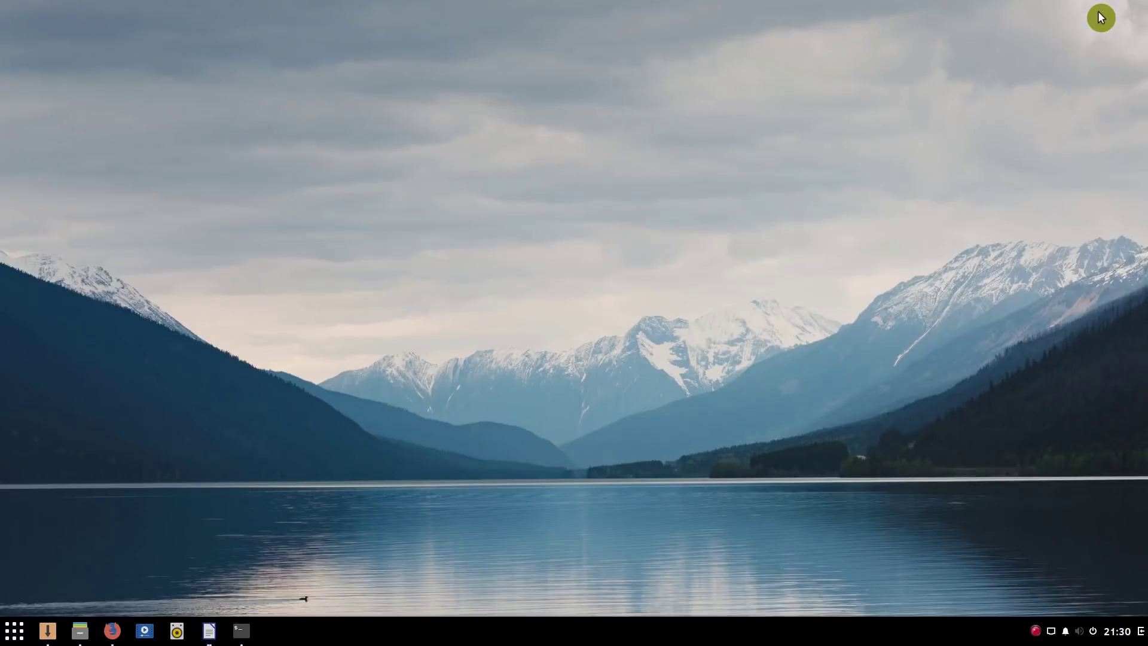
click(242, 634)
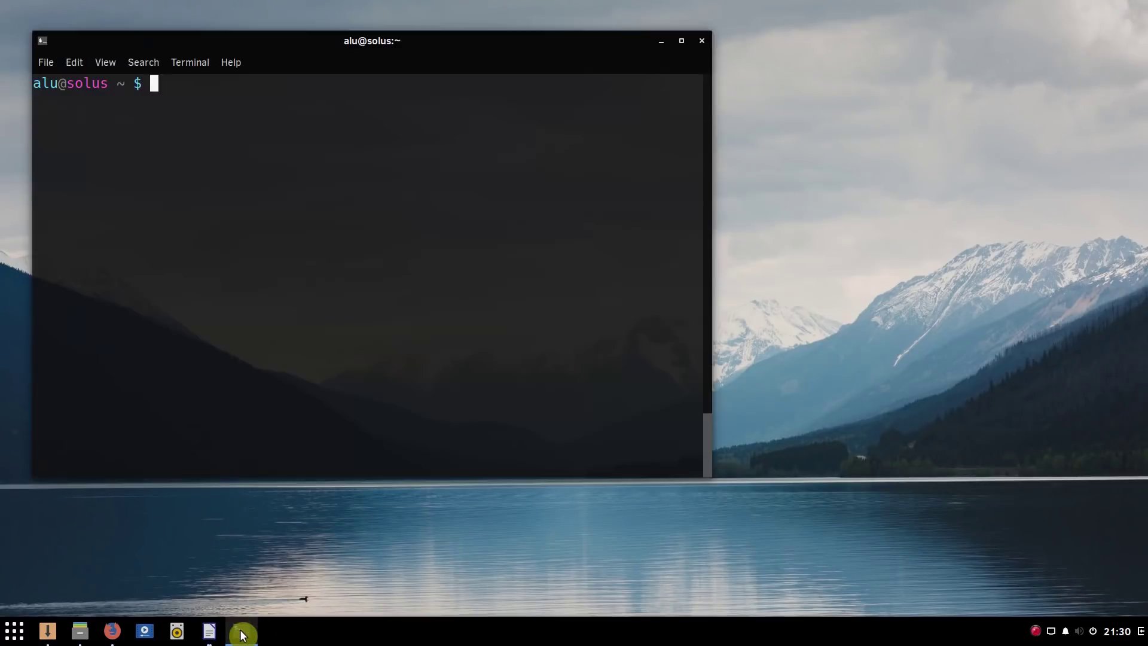
text(sudo eopkg bi --ignore-safety https://raw.githubusercontent.com/solus-project/3rd-party/master/desktop/font/mscorefonts/pspec.xml)
key(Return)
key(Return)
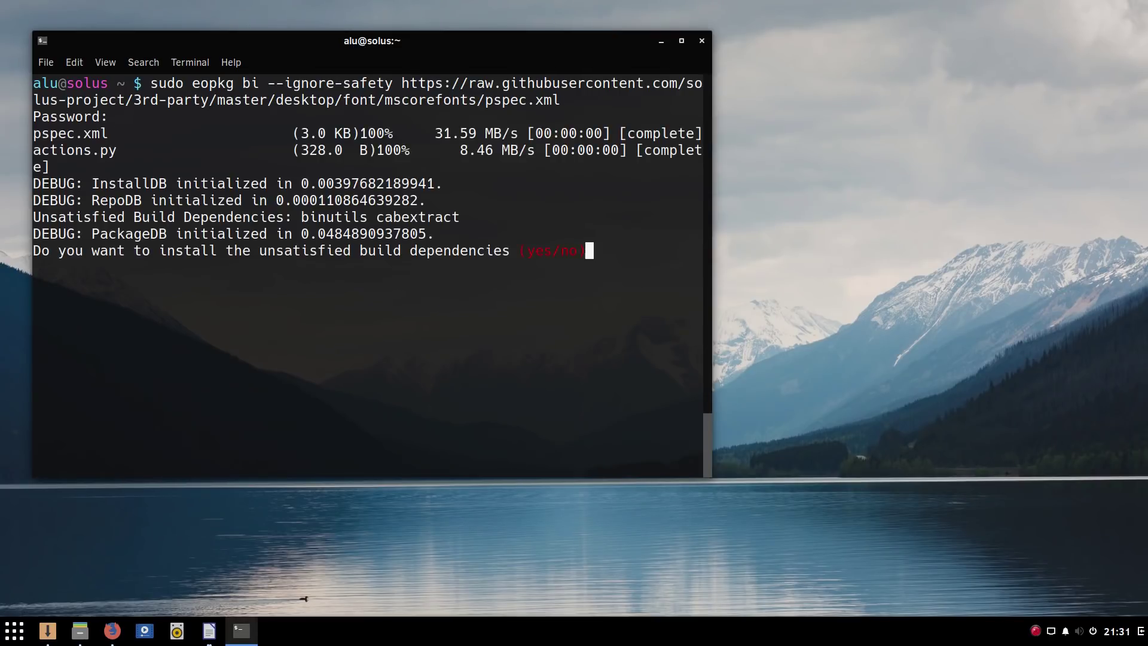
text(ye)
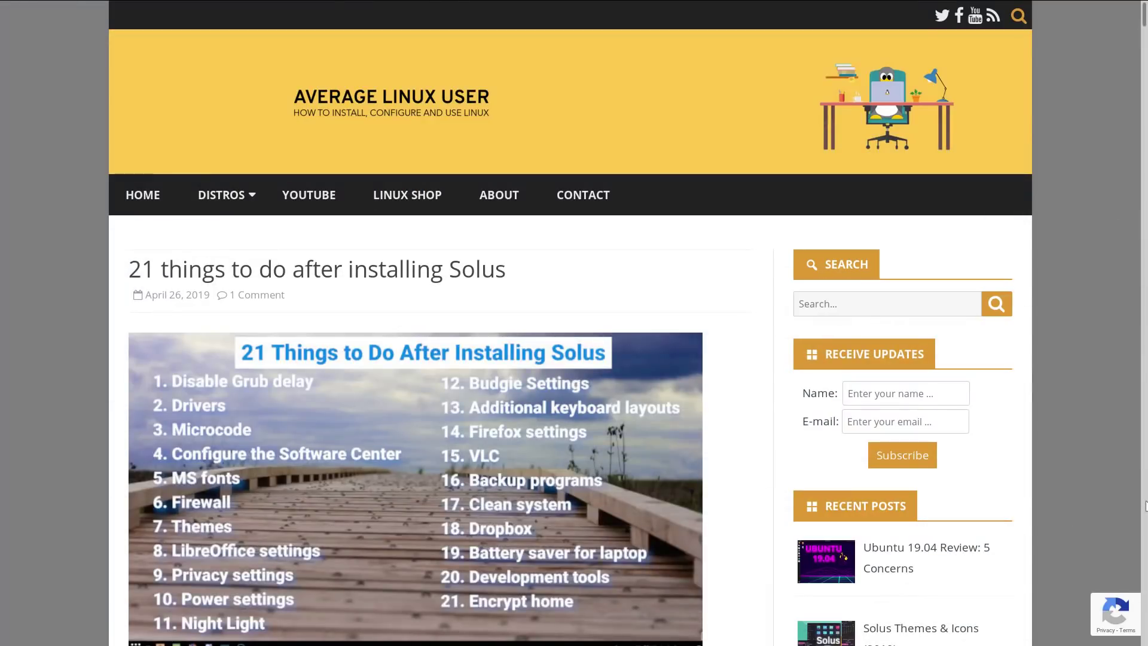
Scroll the output to confirm mscorefonts 1.3 installed and the font cache rebuilt.
scroll(1145, 505, down, 4)
scroll(1144, 505, down, 5)
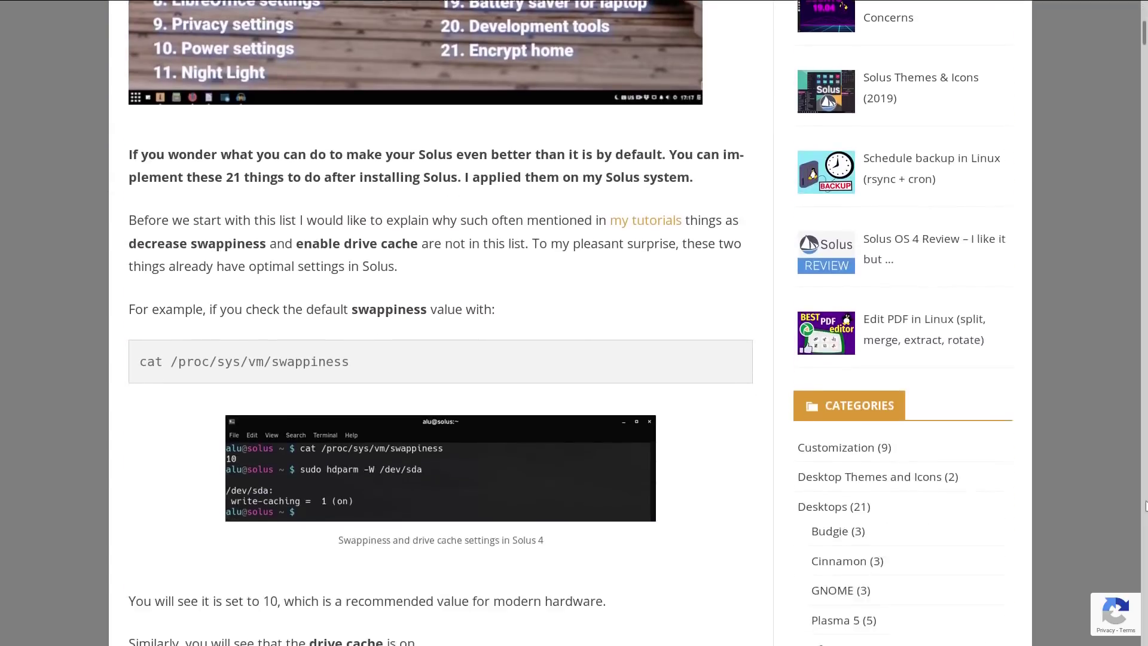
scroll(1145, 505, down, 5)
scroll(1145, 505, down, 5)
scroll(1145, 505, down, 5)
scroll(1145, 505, down, 5)
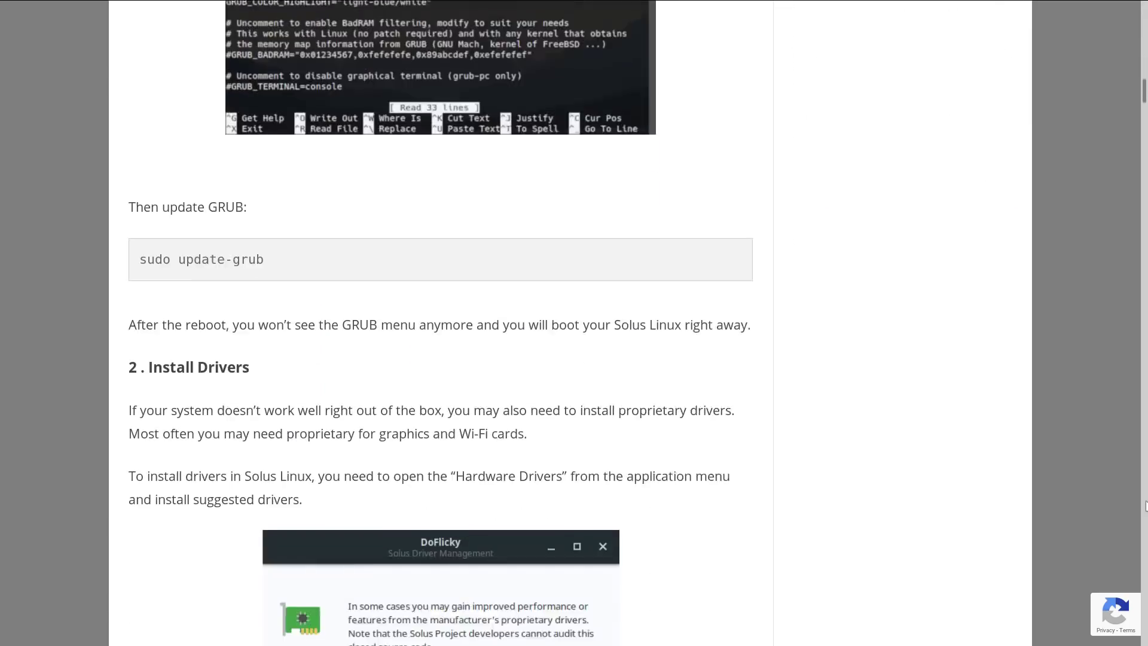
scroll(1145, 505, down, 5)
scroll(1145, 505, down, 5)
scroll(1144, 505, down, 5)
scroll(1145, 506, down, 4)
scroll(1145, 505, down, 5)
scroll(1145, 505, down, 4)
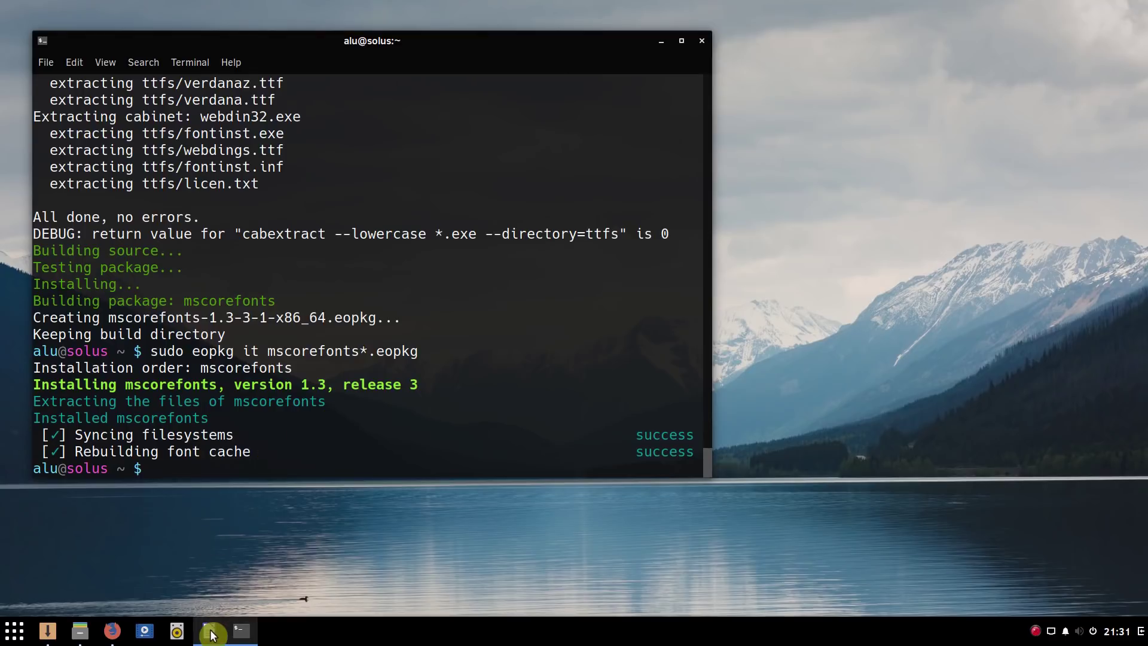
Reopen the recent sample document in Writer, select its first heading and inspect the font list.
right_click(209, 629)
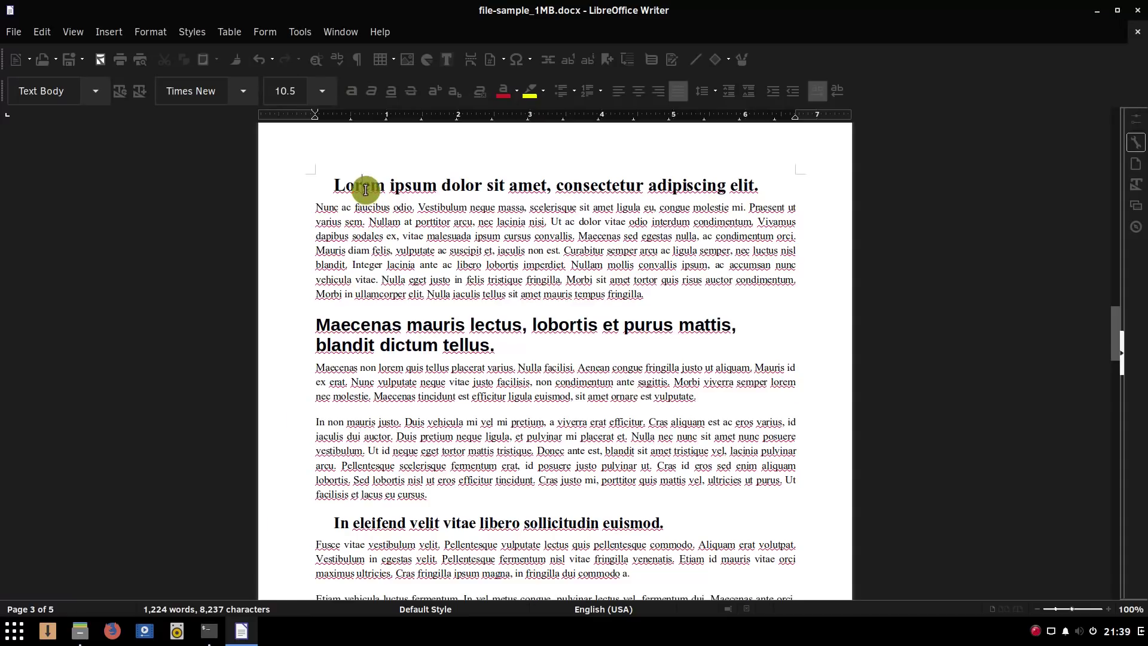
triple_click(365, 191)
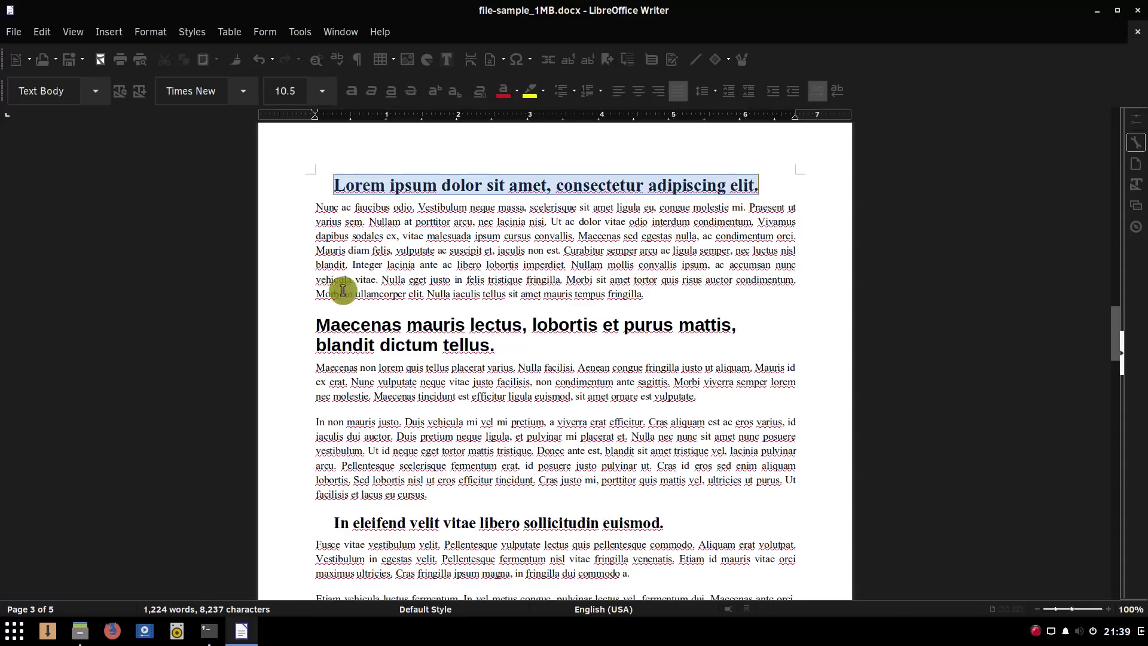
click(246, 94)
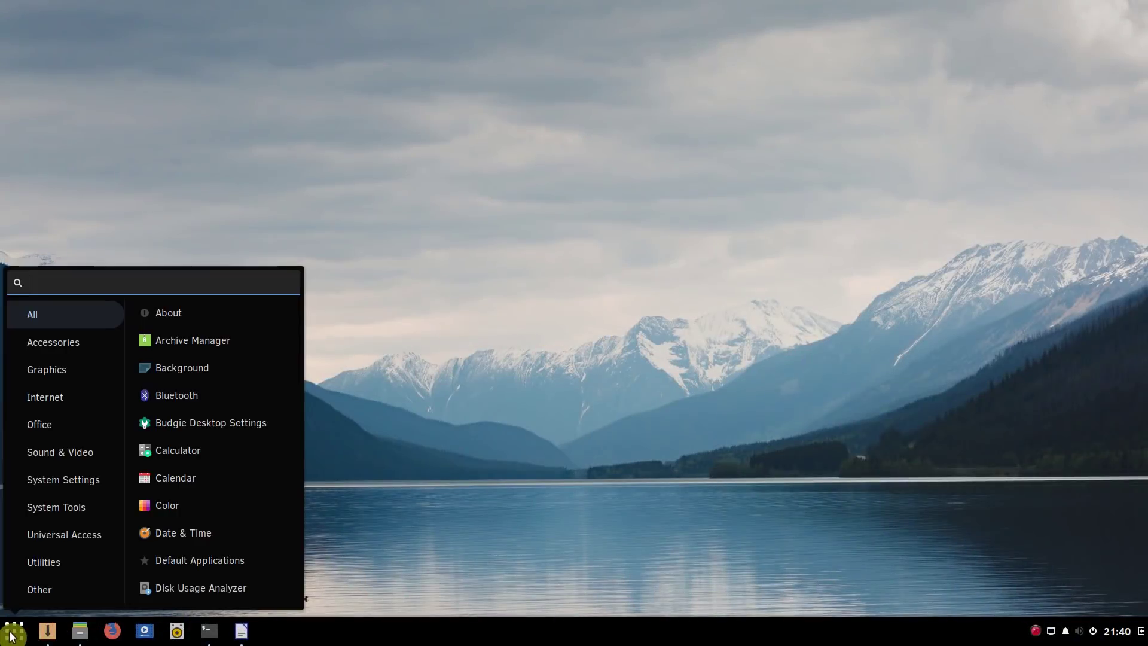
After finding no firewall app in the launcher, search Software Center for GUFW and view gufw.
text(fire)
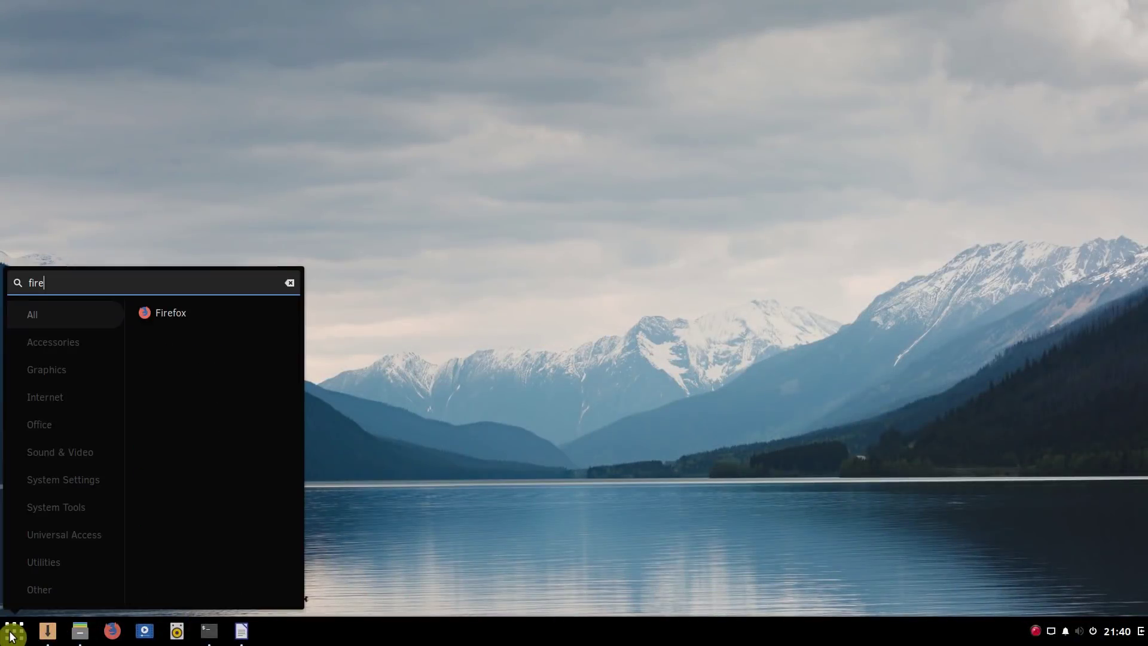
text(w)
key(Escape)
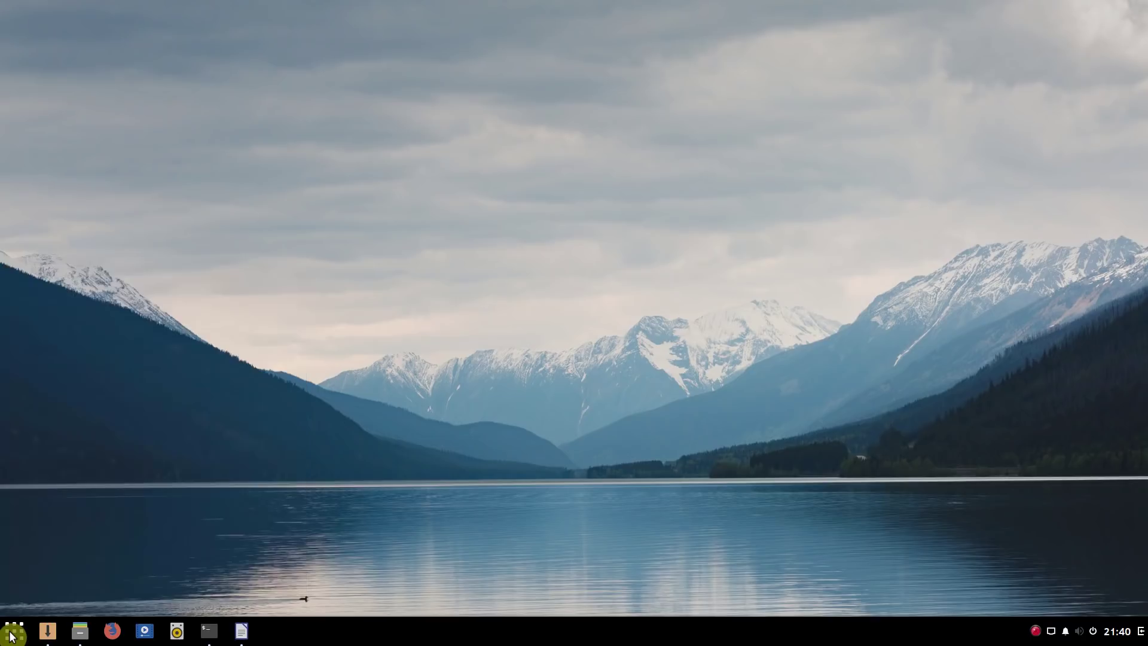
click(47, 631)
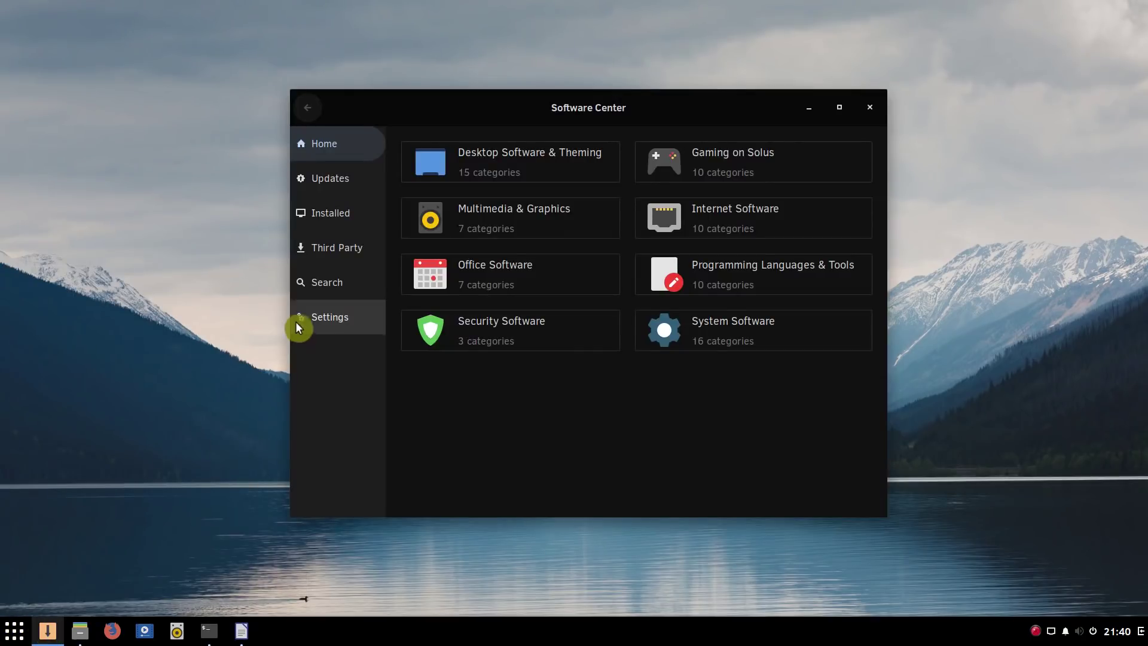
click(320, 284)
text(GU)
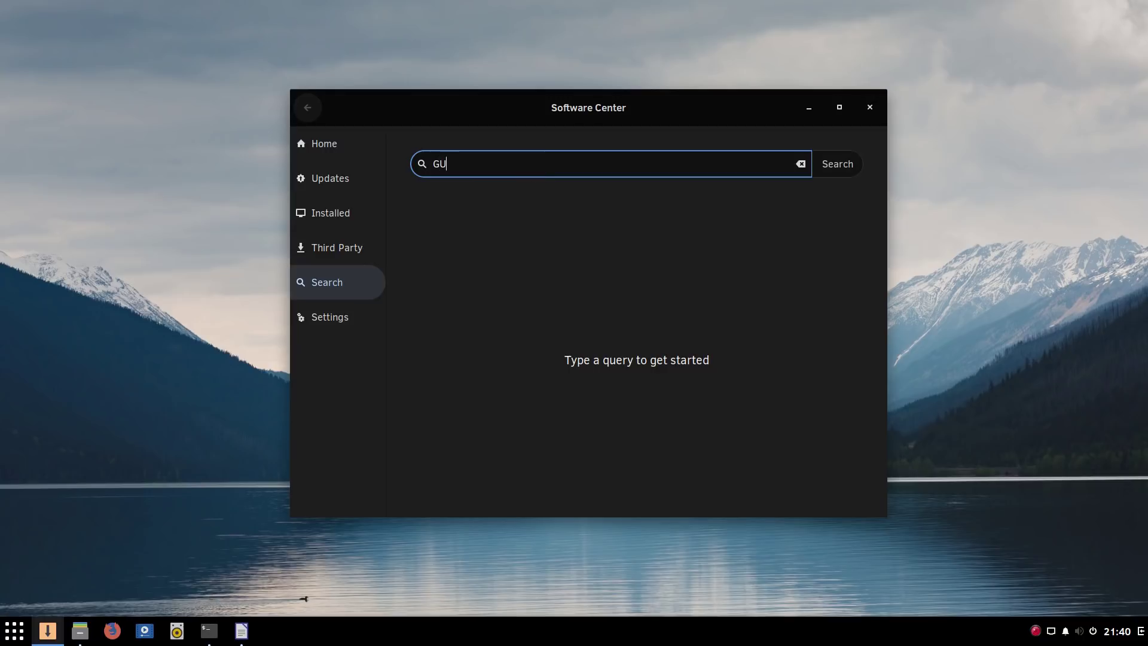
text(FW)
key(Return)
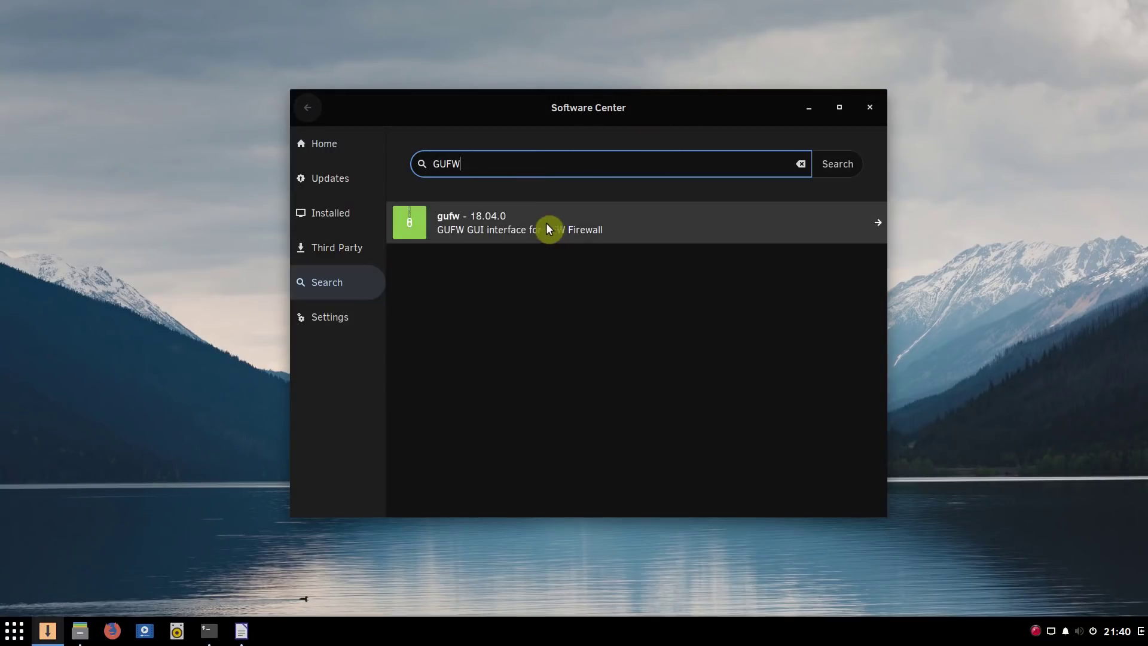
click(545, 223)
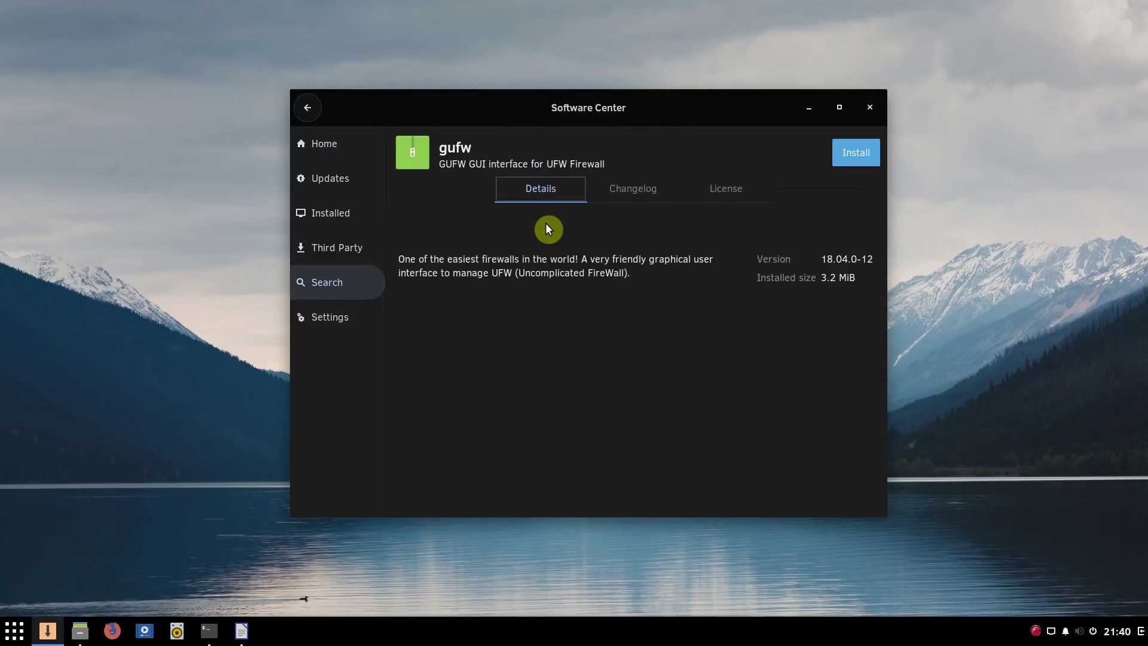
Install gufw with its ufw dependency, authenticating with the password.
click(852, 157)
click(723, 185)
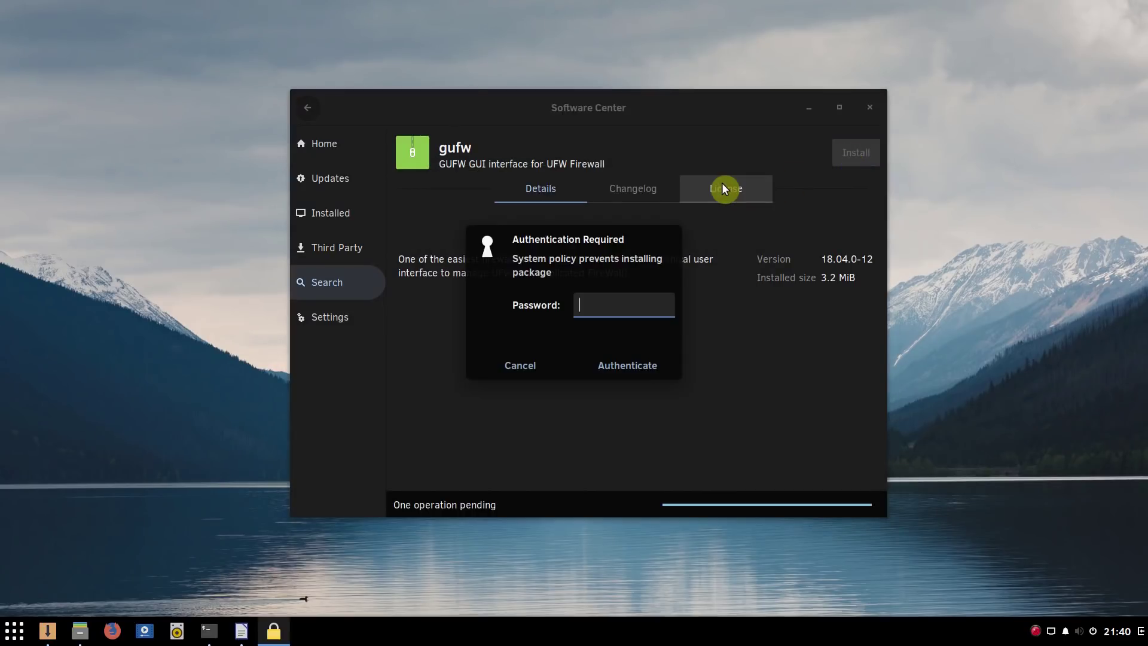
text(••••••••)
key(Return)
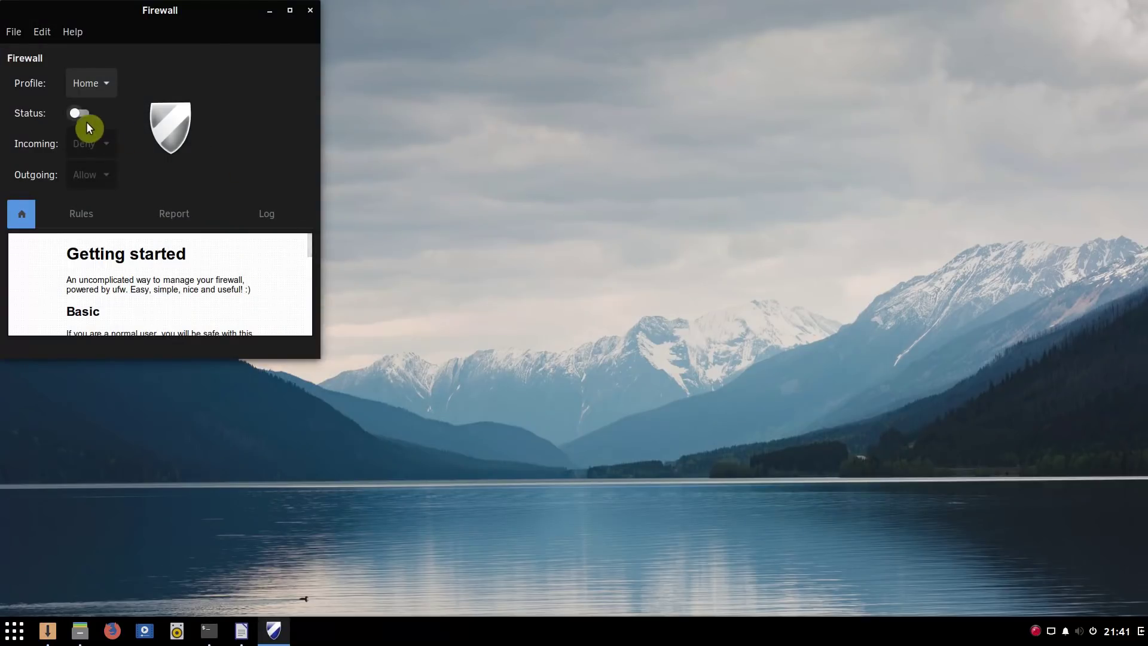
Switch the firewall status on with the Home profile and enlarge the window to read Getting started.
click(78, 117)
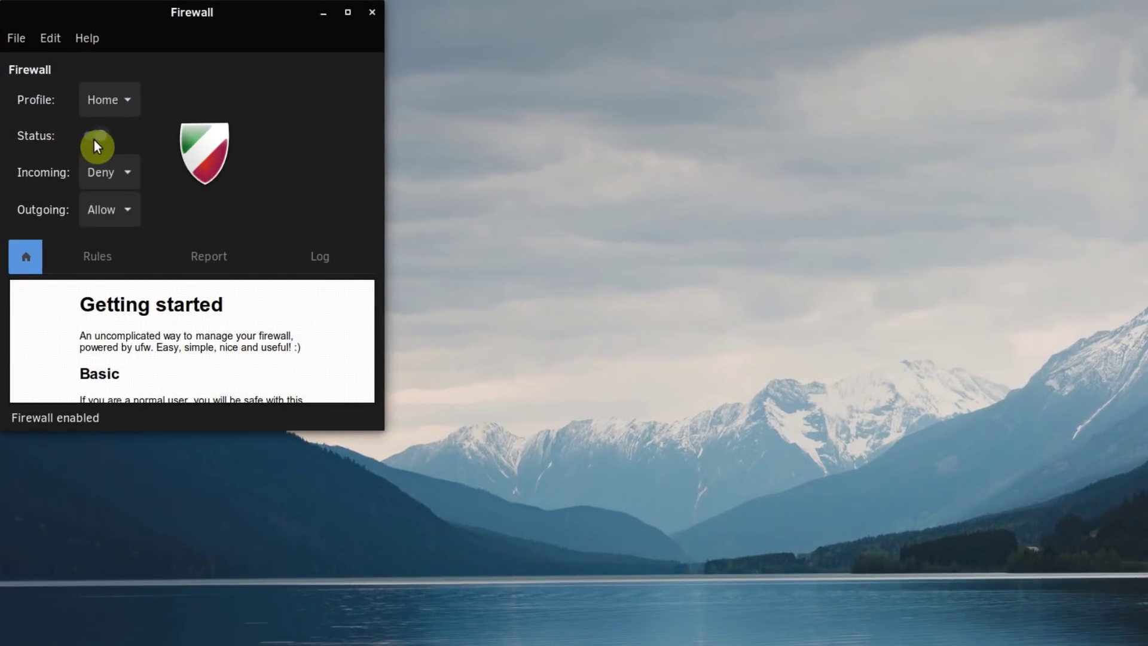
click(130, 101)
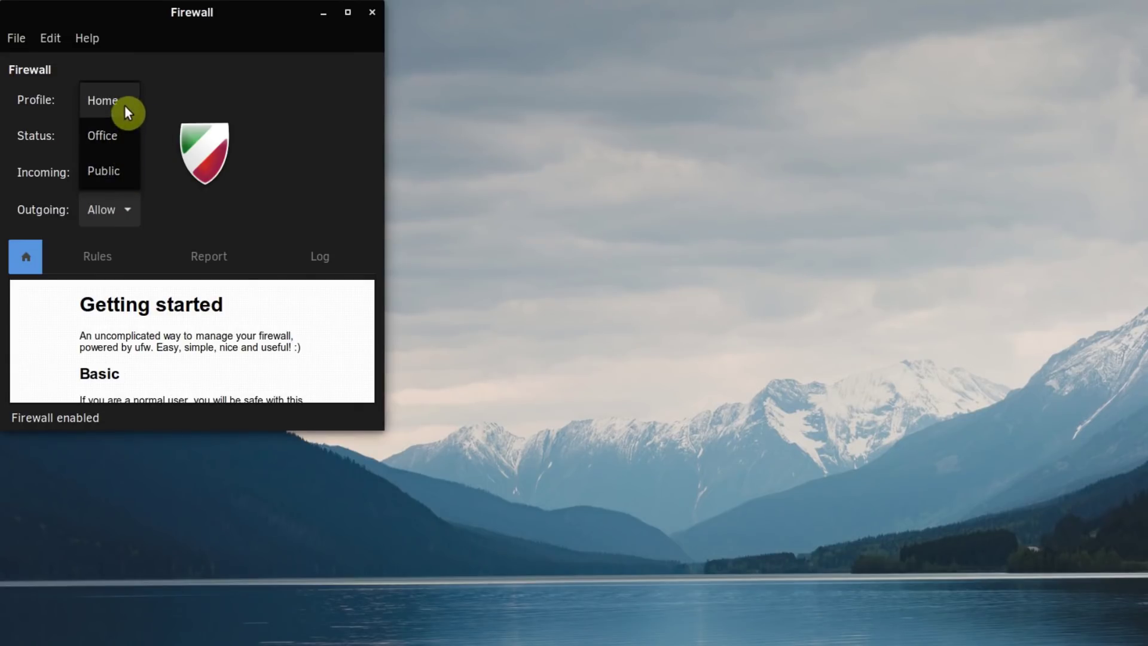
click(119, 102)
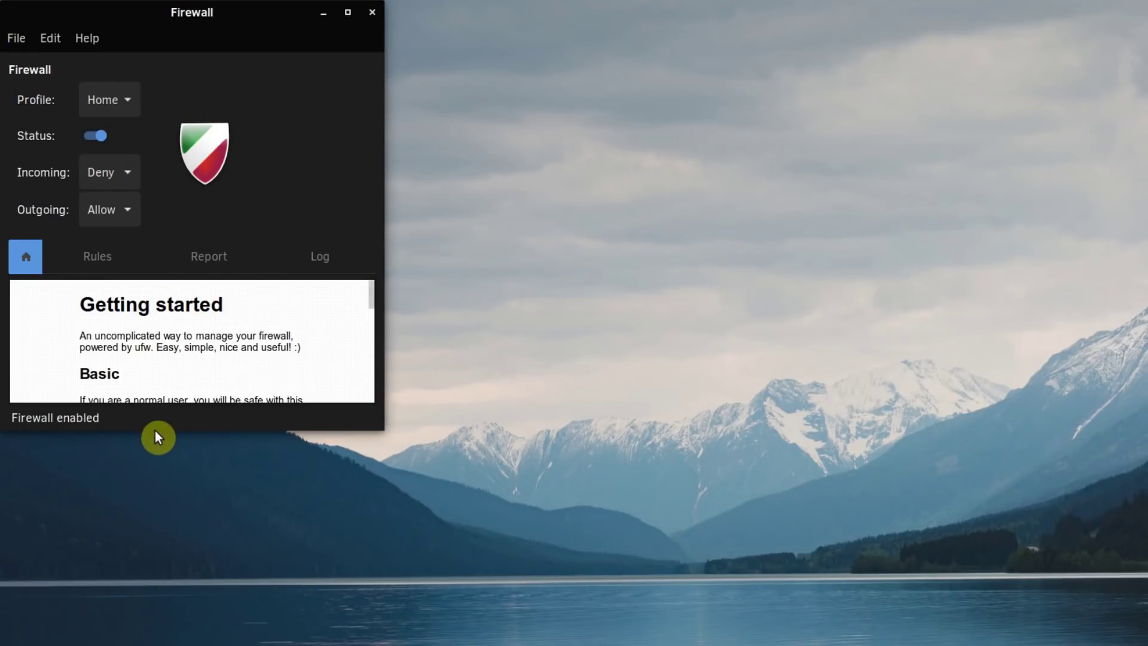
drag(154, 432, 126, 644)
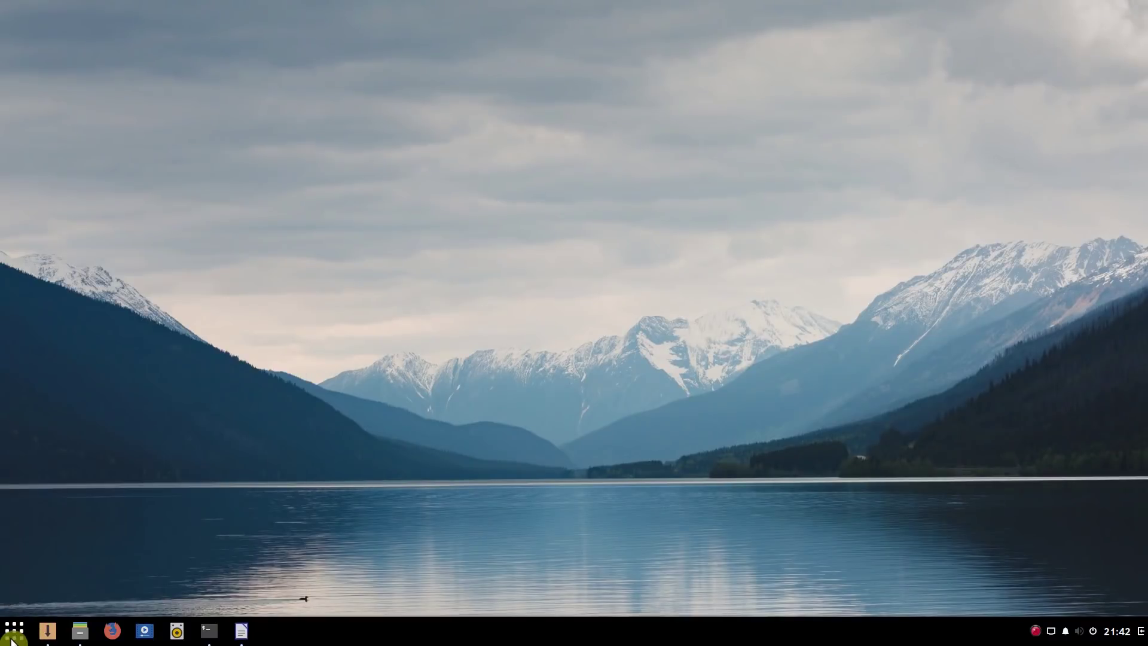
Bring up a new Files window at Home from the taskbar, then minimize it.
right_click(80, 629)
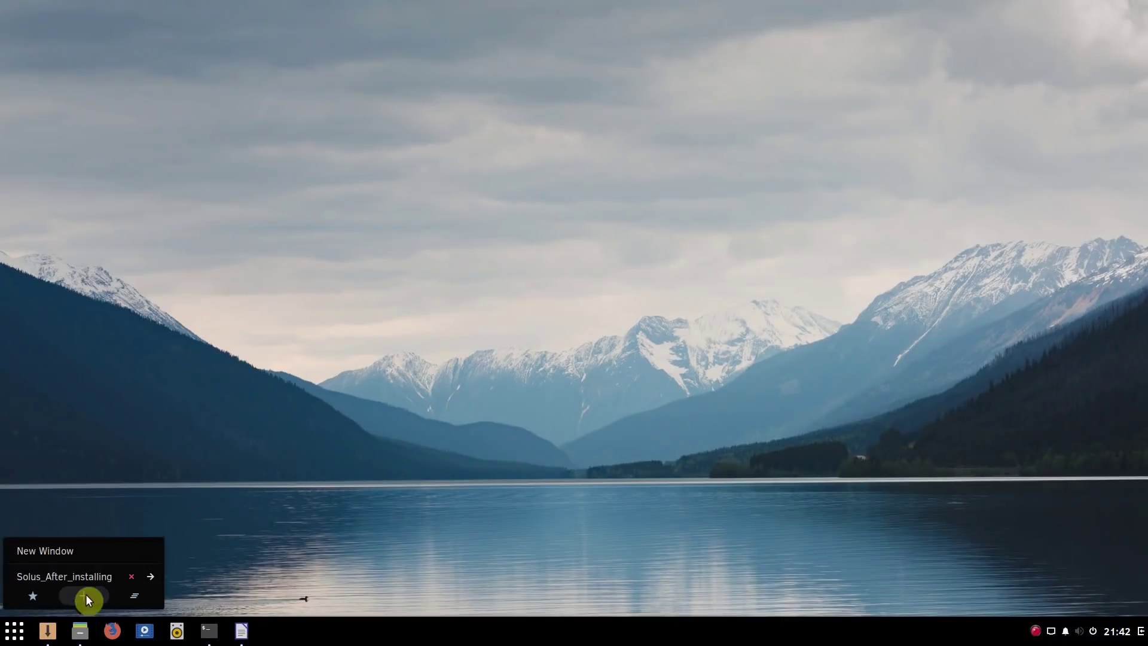
click(85, 596)
click(420, 400)
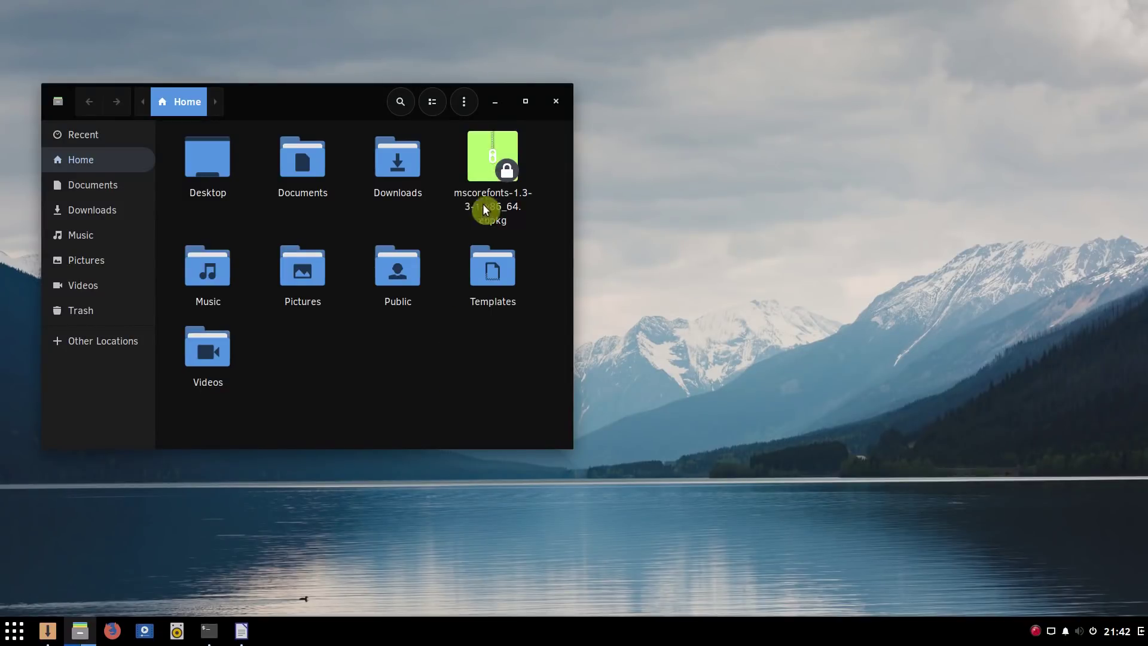
click(495, 103)
Search '-theme' in Software Center and install ant-dracula-gtk-theme with its dependencies.
click(47, 630)
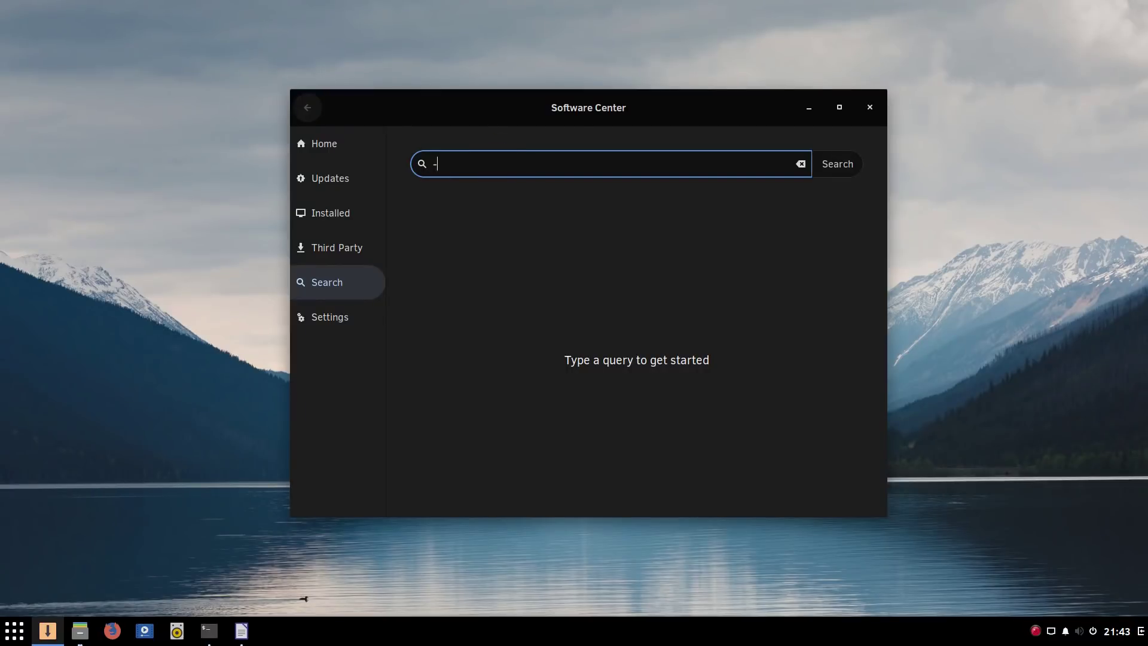
text(-theme)
key(Return)
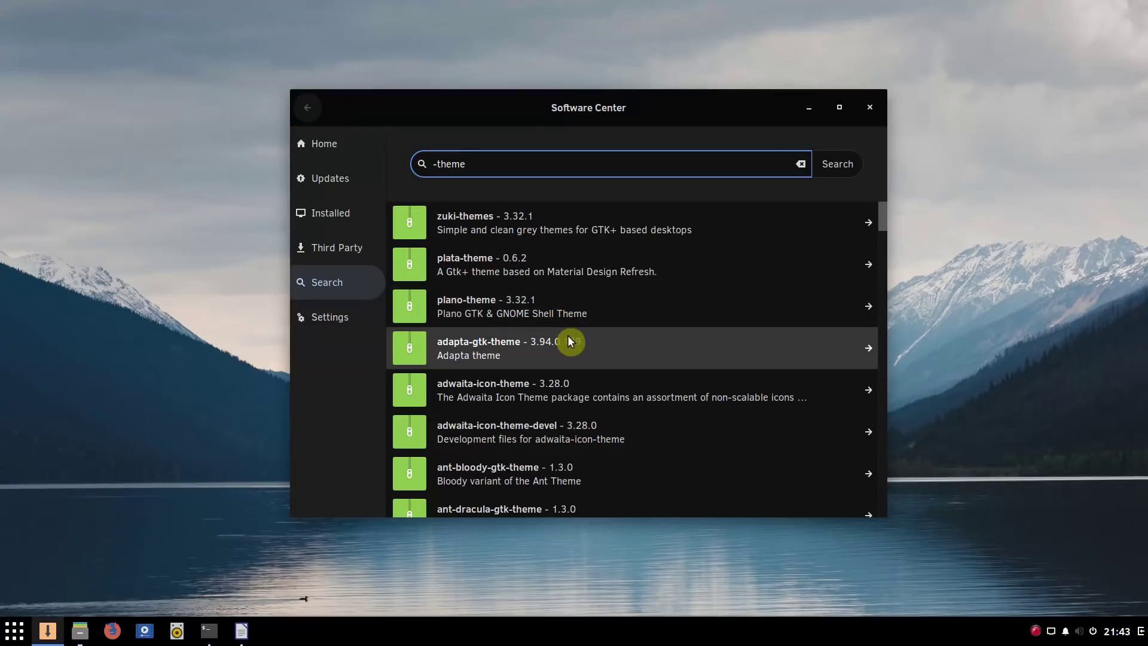
scroll(570, 342, down, 1)
scroll(568, 340, down, 1)
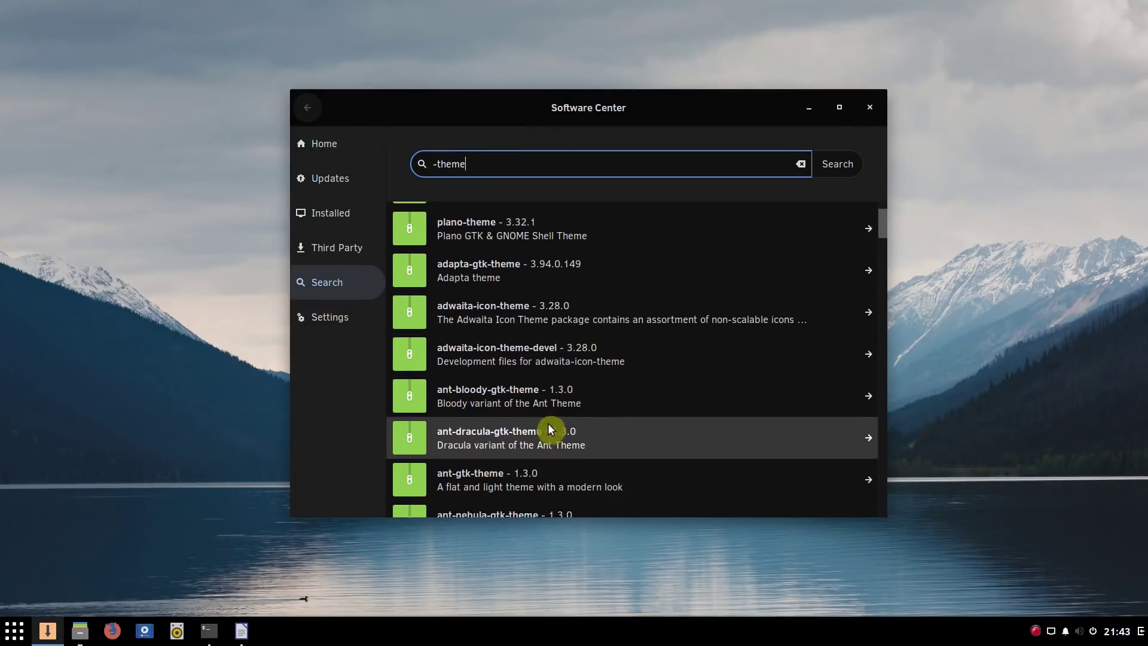
click(545, 432)
click(845, 156)
click(728, 186)
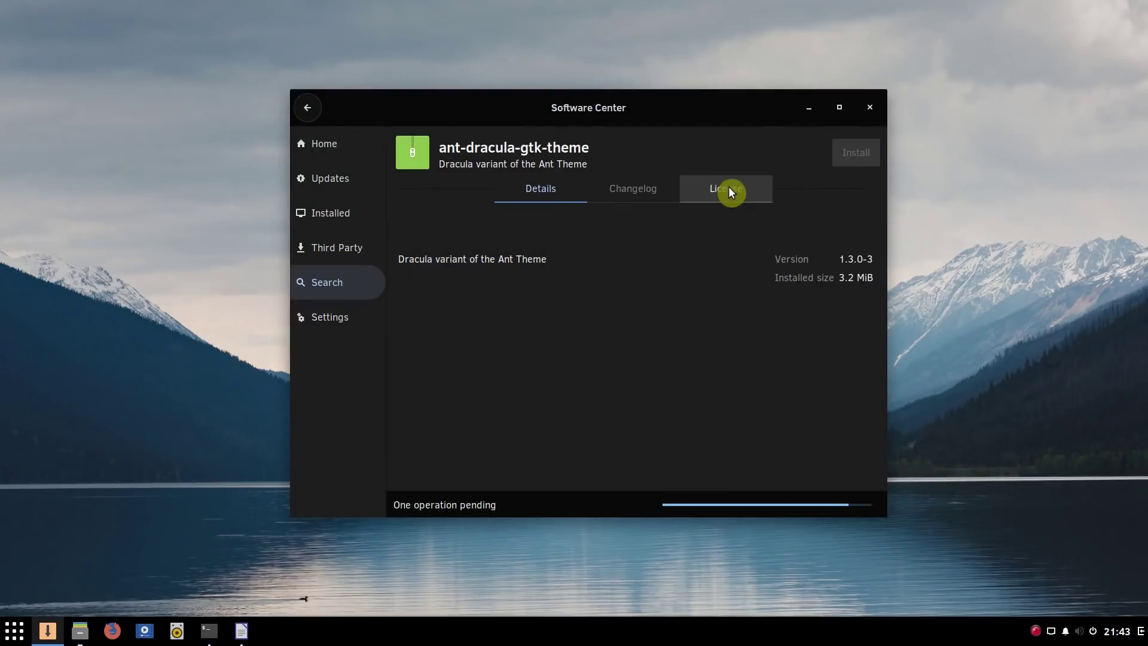
click(15, 630)
click(190, 433)
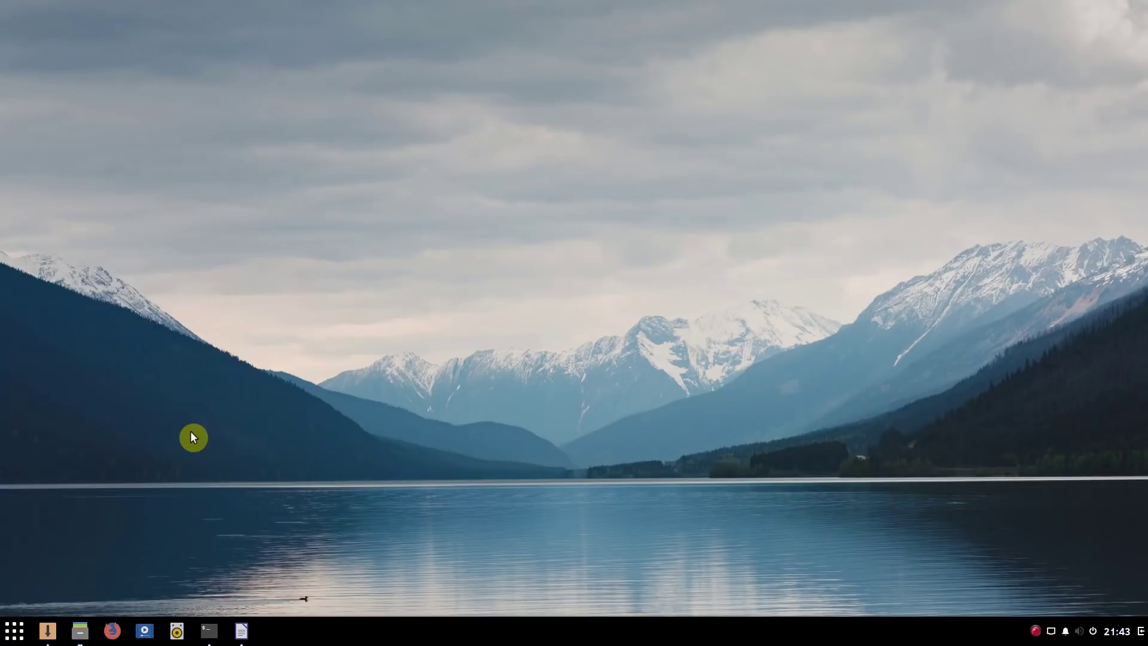
Set the widget theme to Ant-Dracula and the icon theme to Suru++.
click(504, 159)
scroll(506, 160, up, 2)
click(486, 27)
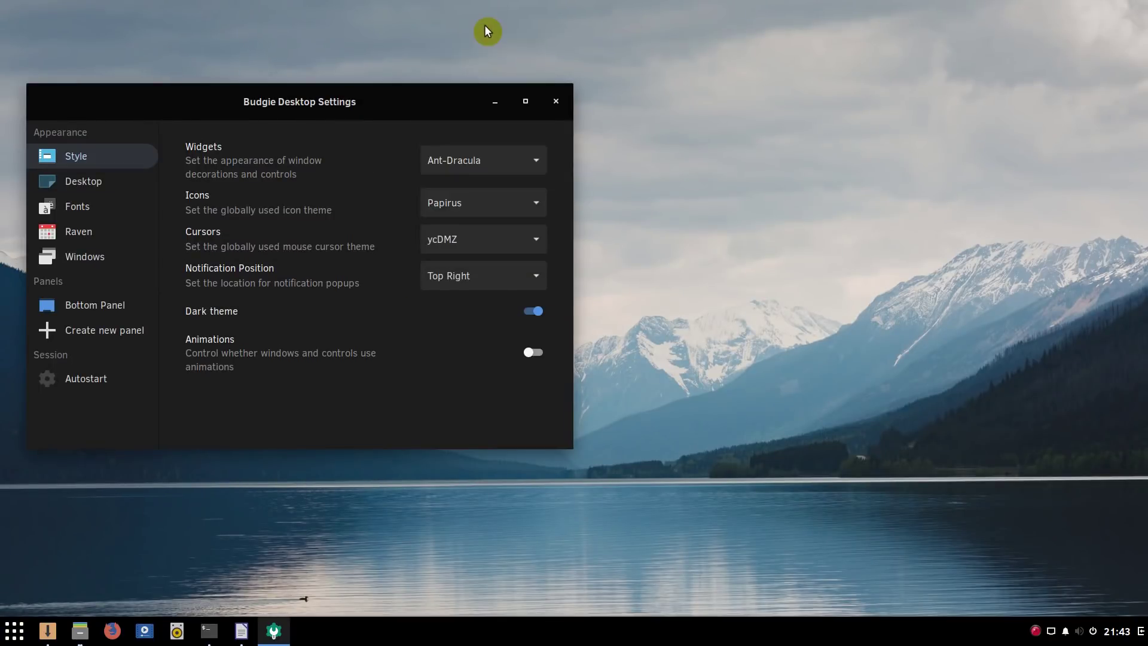
click(512, 192)
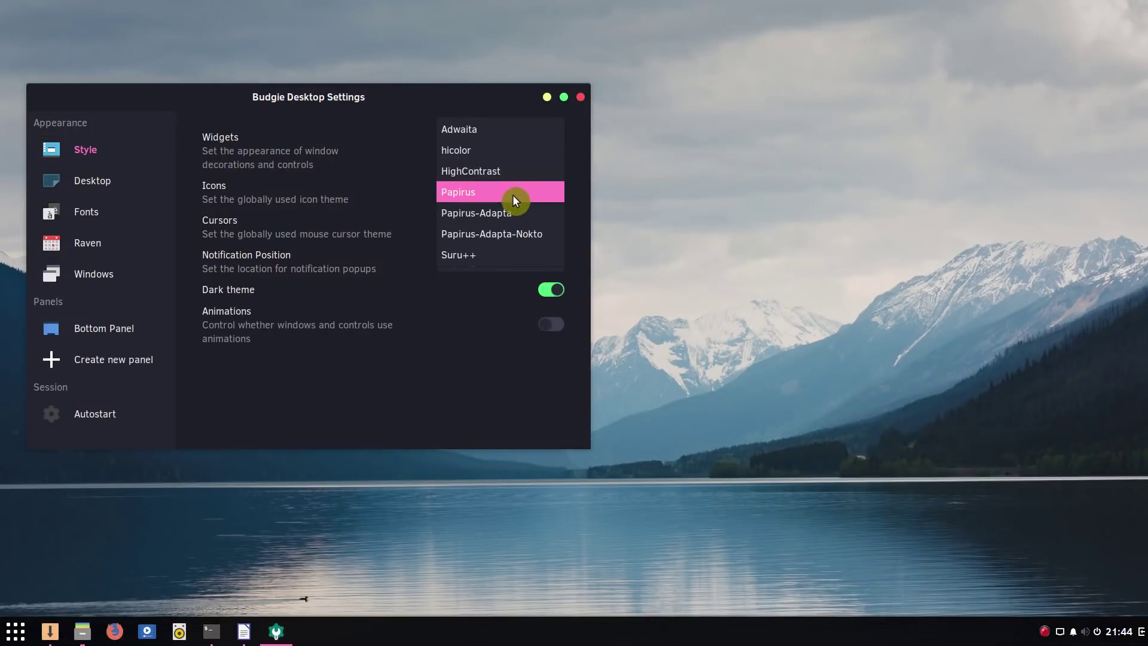
click(489, 259)
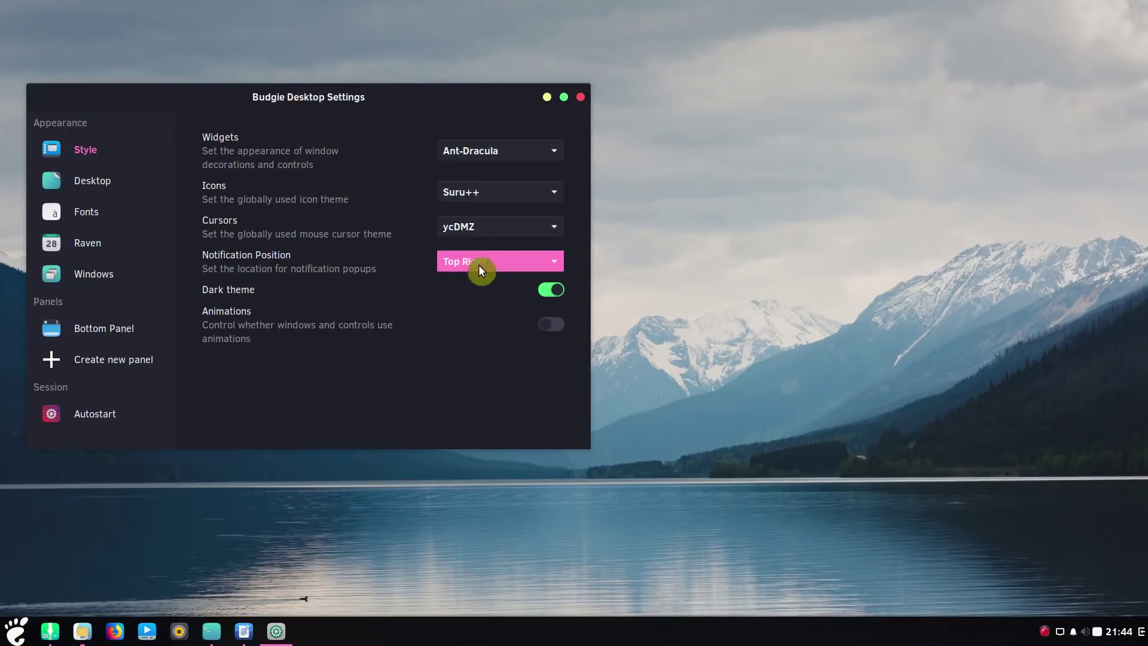
Open a Home folder window to preview the new theme alongside the sidebar.
right_click(82, 630)
click(69, 562)
drag(268, 117, 655, 130)
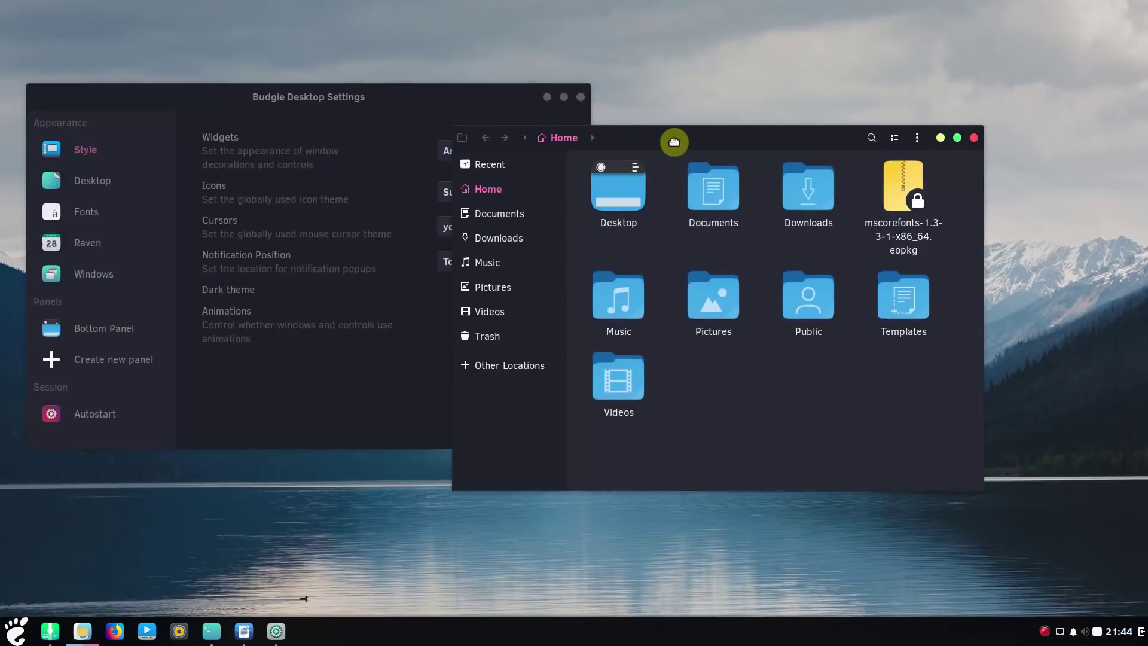
click(547, 97)
drag(763, 123, 334, 63)
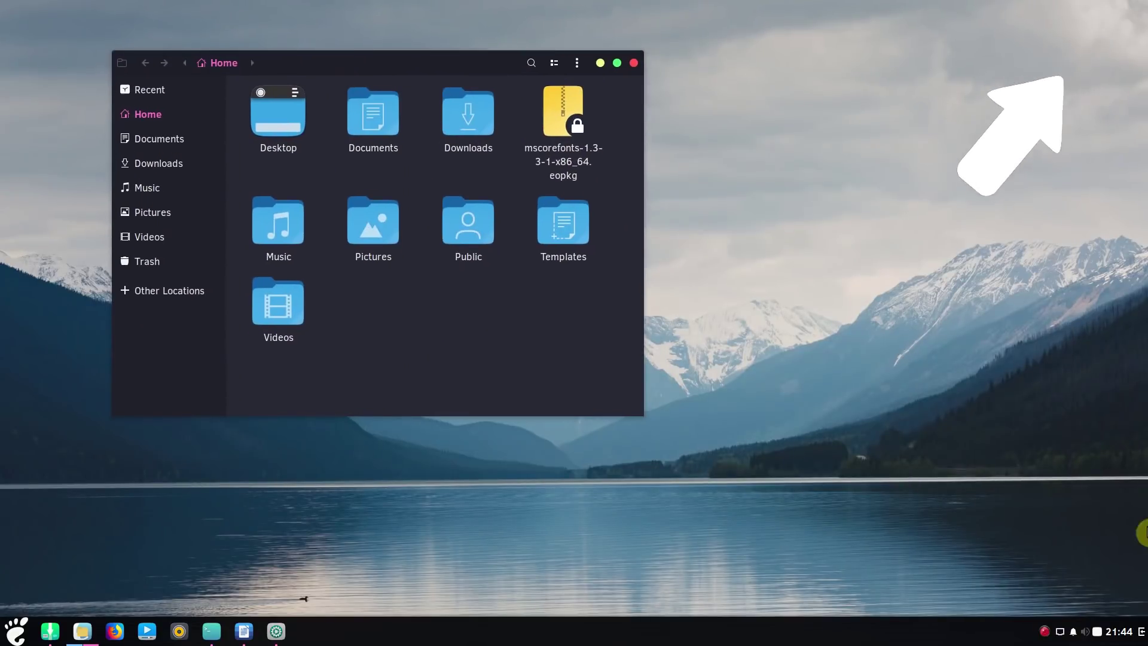
click(1141, 632)
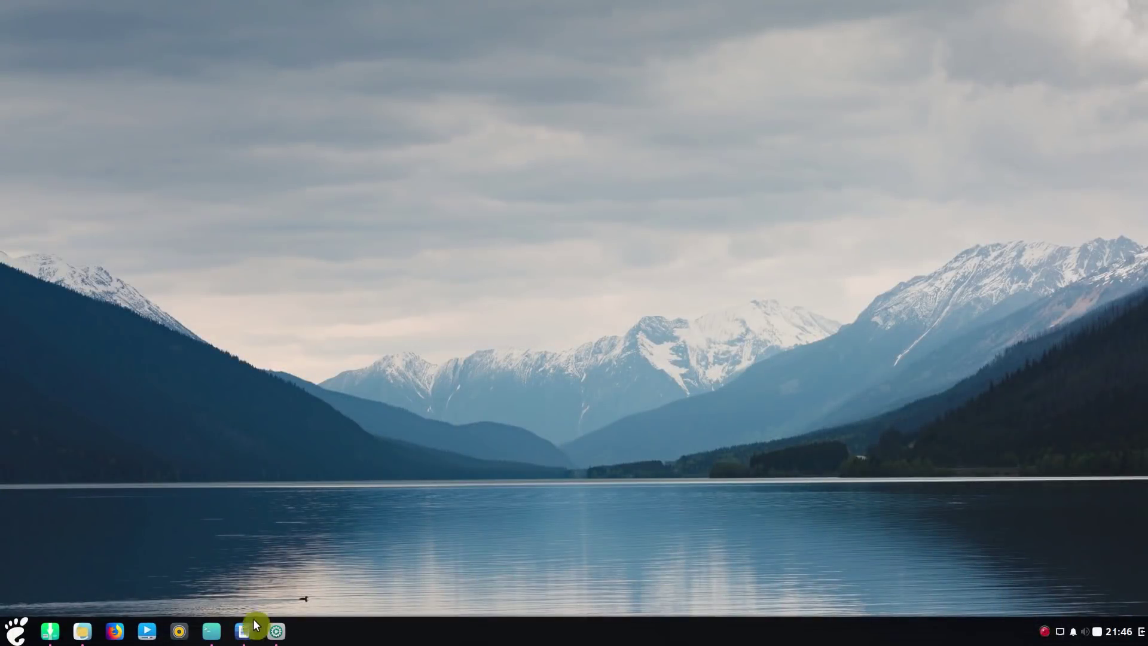
Start a new blank Writer document and switch its interface to Tabbed.
right_click(250, 632)
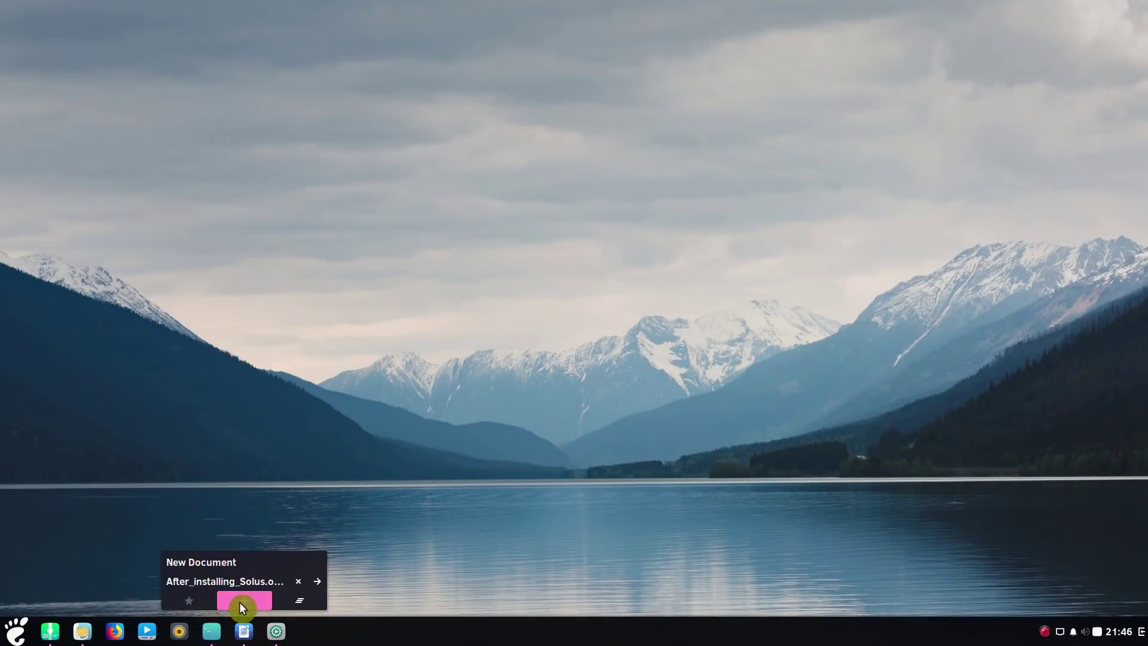
click(239, 601)
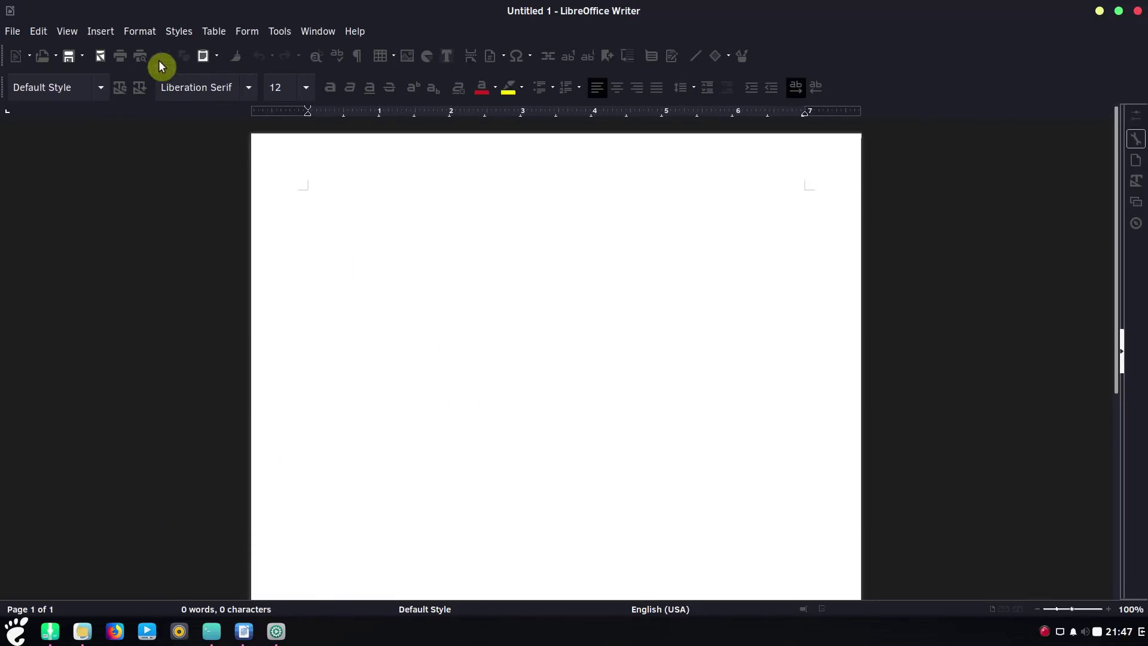
click(67, 31)
mouse_move(100, 88)
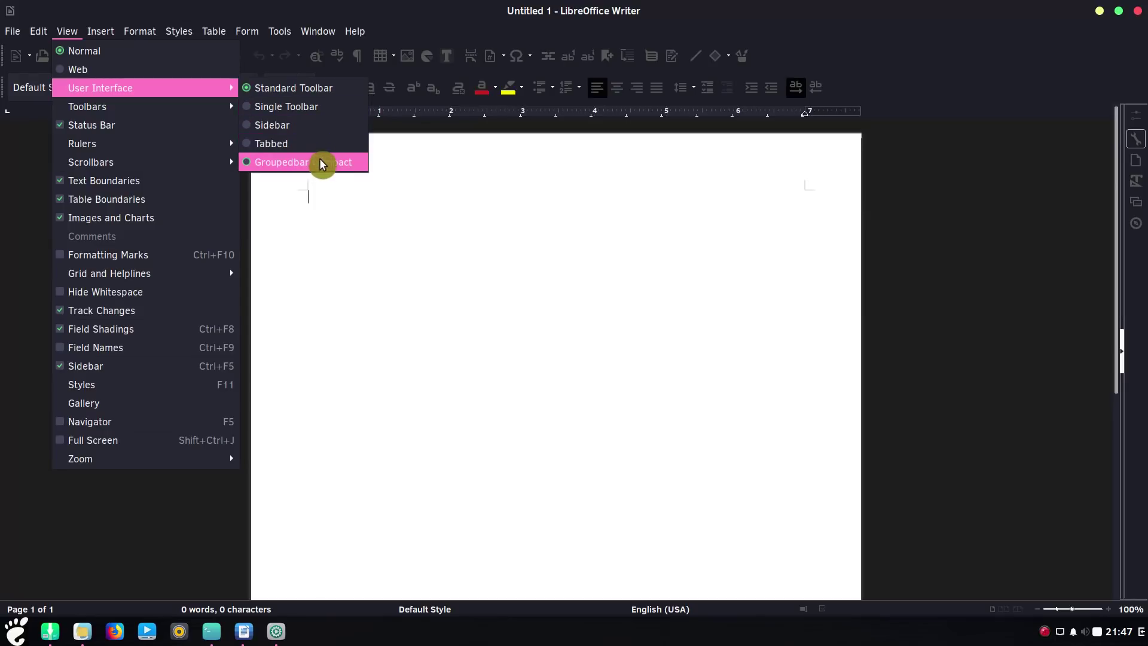
click(313, 143)
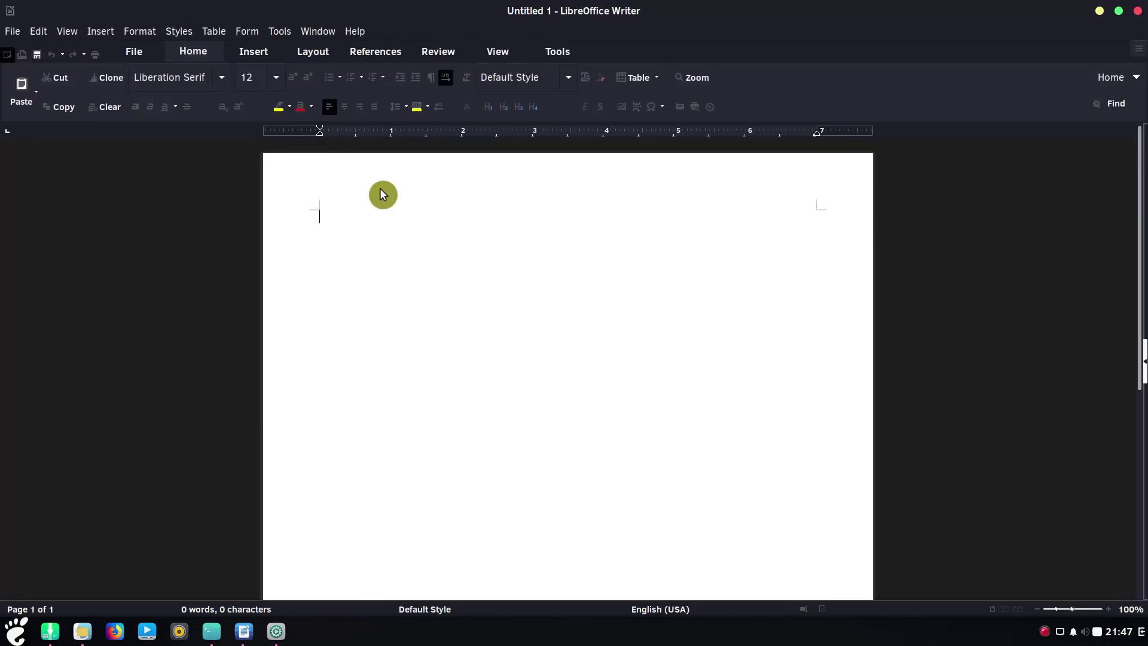
Browse the Insert, Layout and References tabs of the ribbon.
click(245, 53)
click(305, 52)
click(354, 55)
Set the icon style to Colibre (SVG) under Tools > Options > View.
click(280, 31)
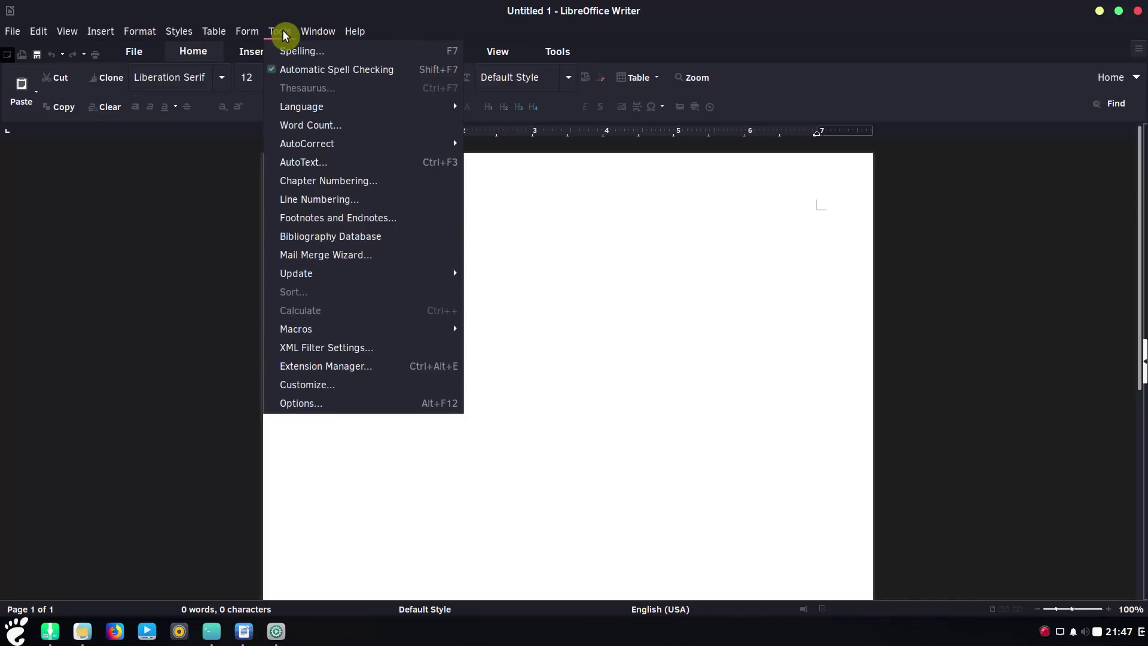
click(308, 403)
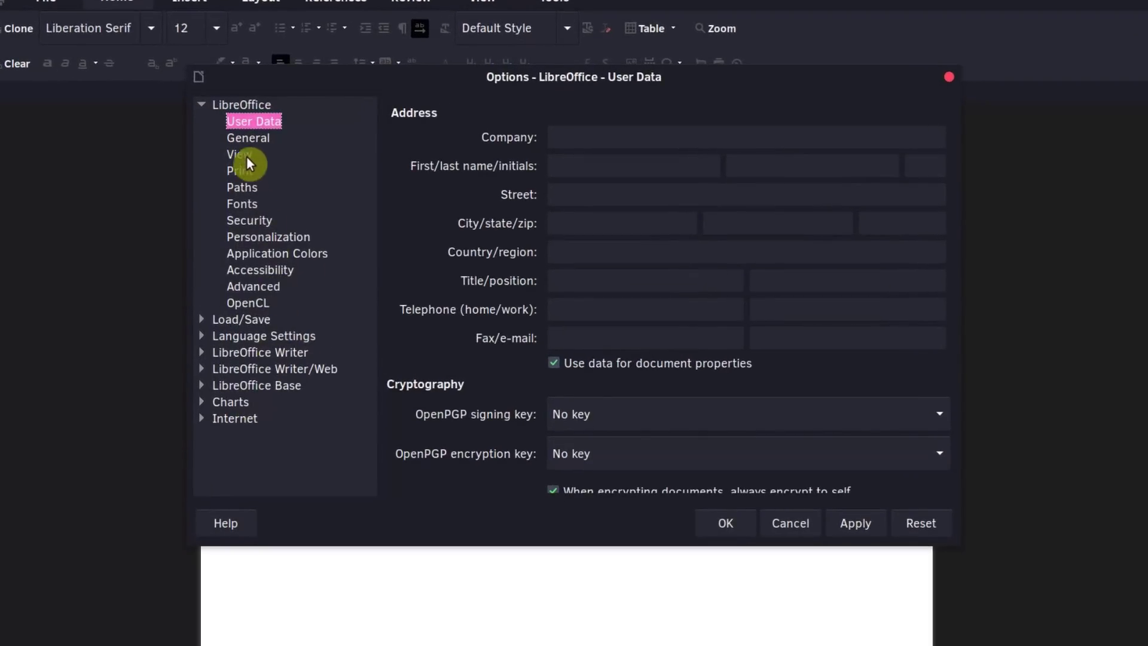
click(247, 157)
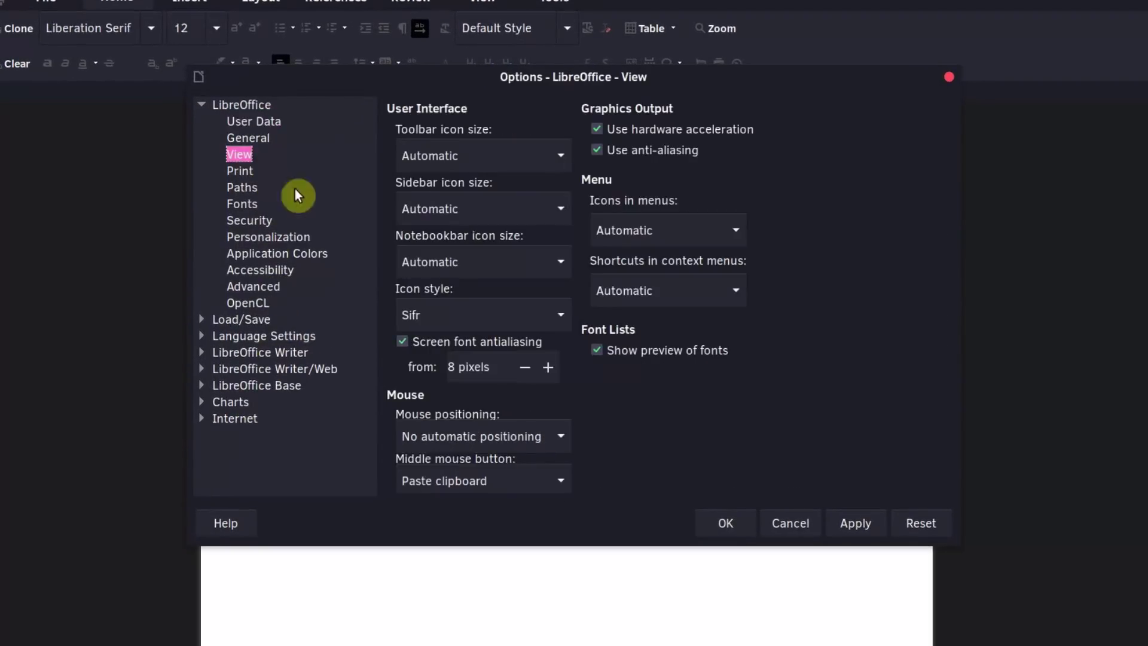
click(556, 321)
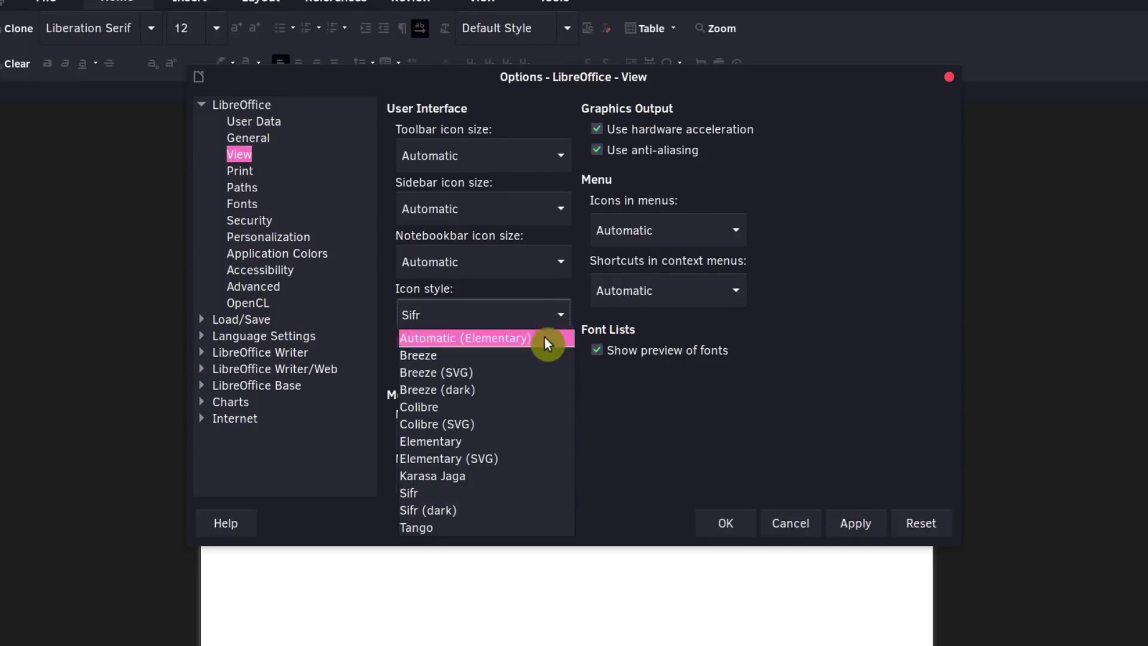
click(507, 429)
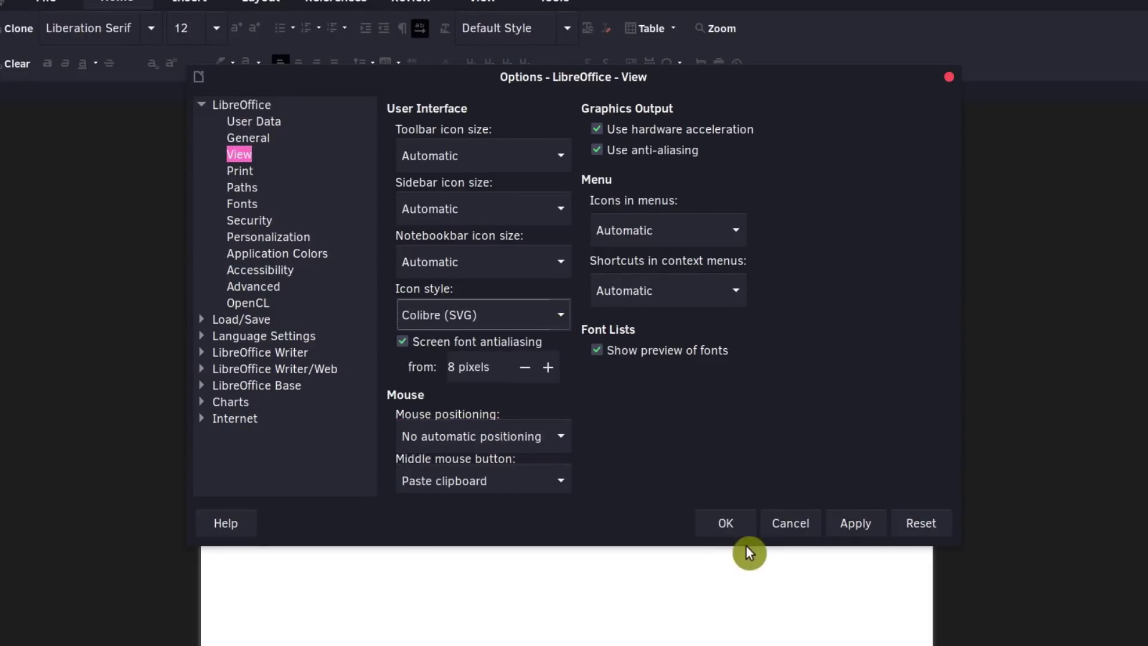
click(705, 490)
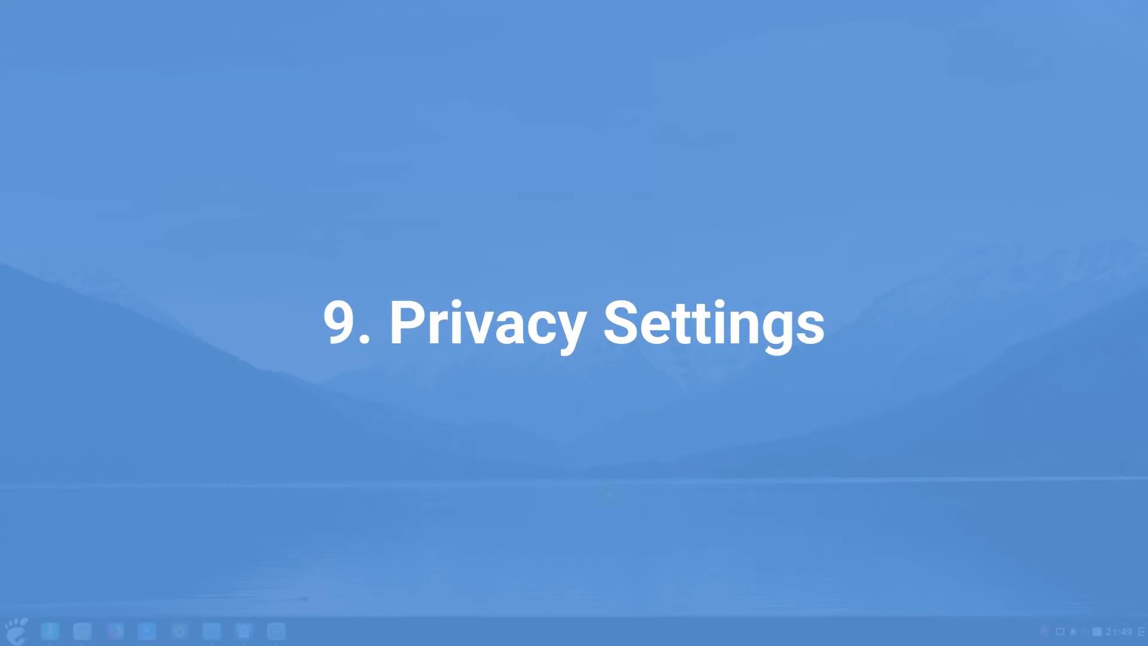
Launch Settings and switch off Recently Used under Privacy > Usage & History.
text(s)
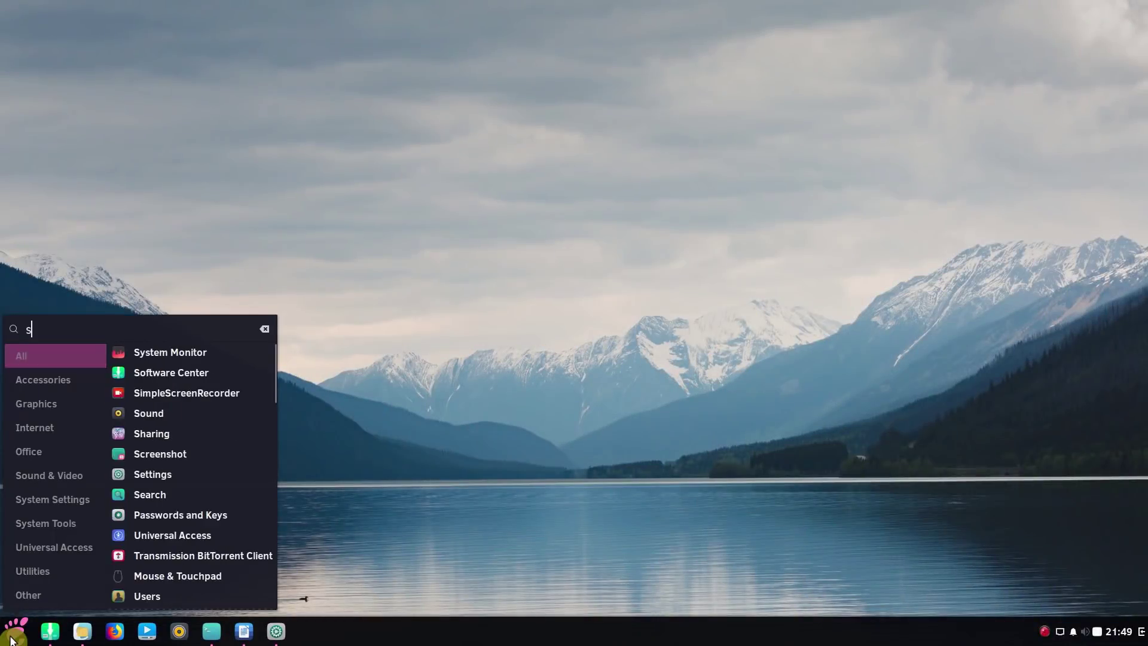
text(ett)
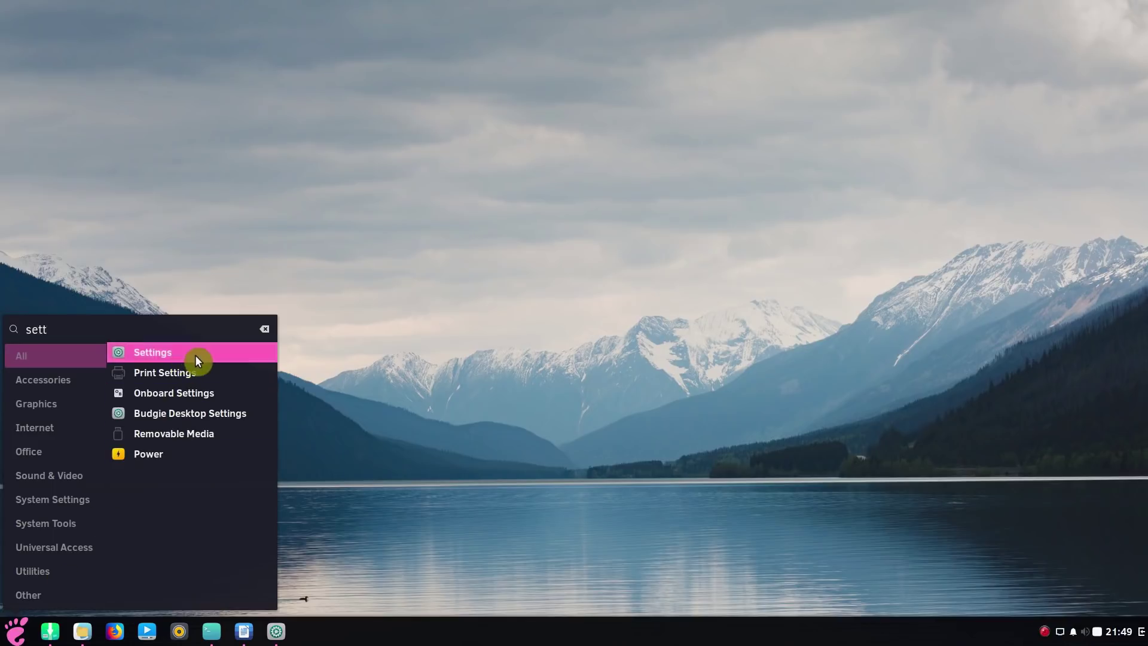
click(195, 353)
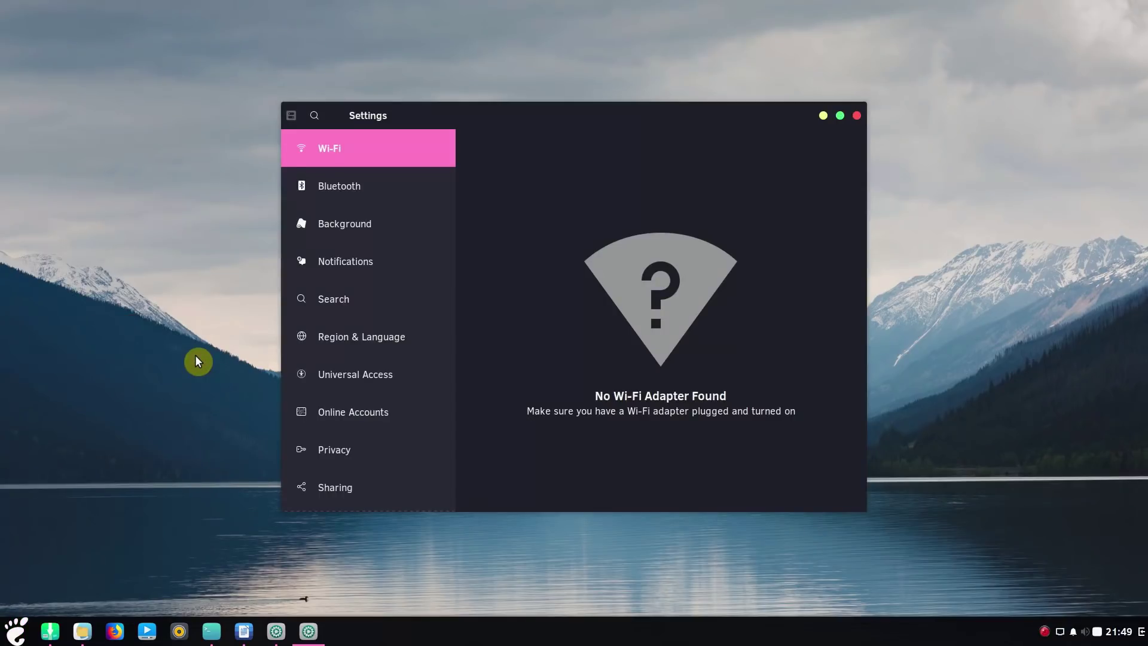
click(384, 456)
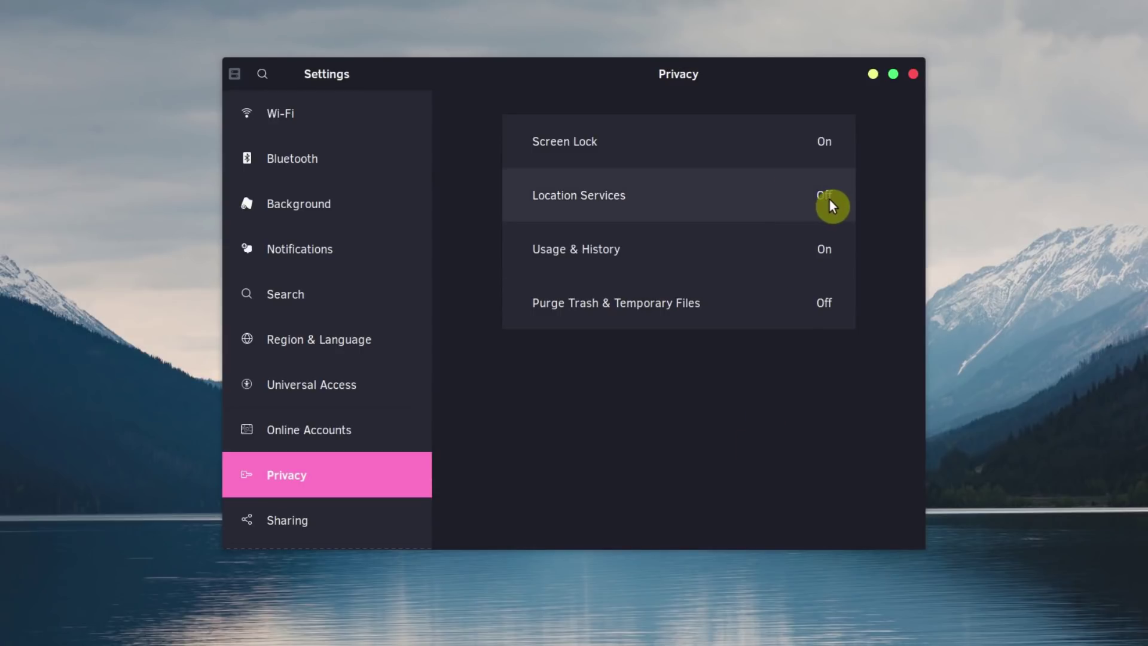
click(838, 250)
click(730, 305)
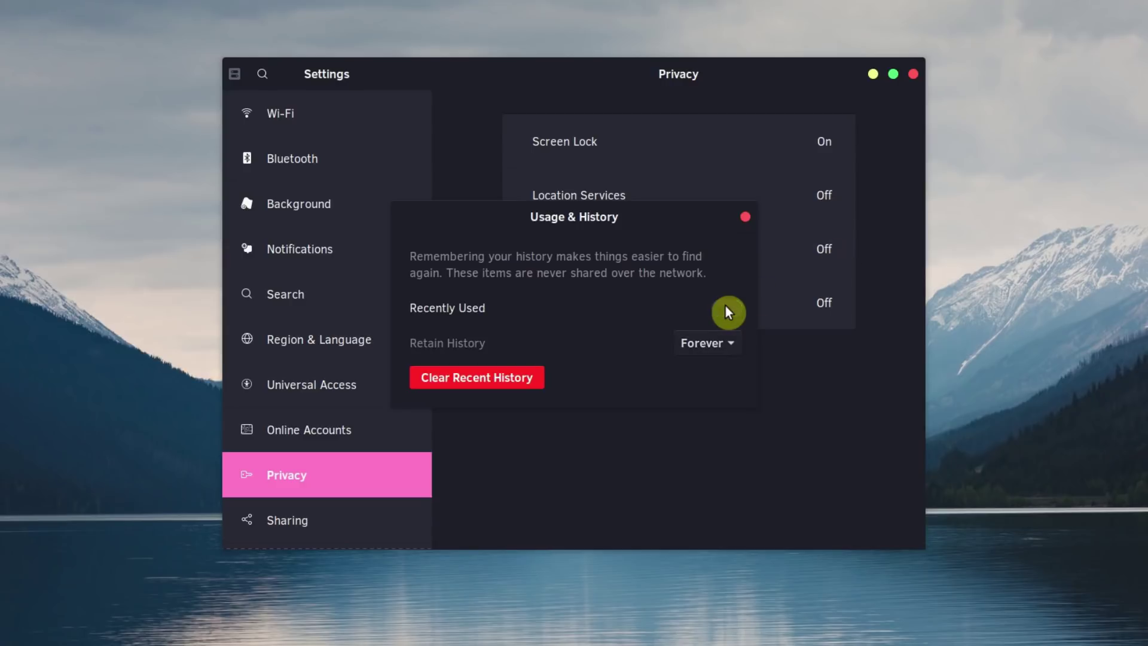
click(747, 226)
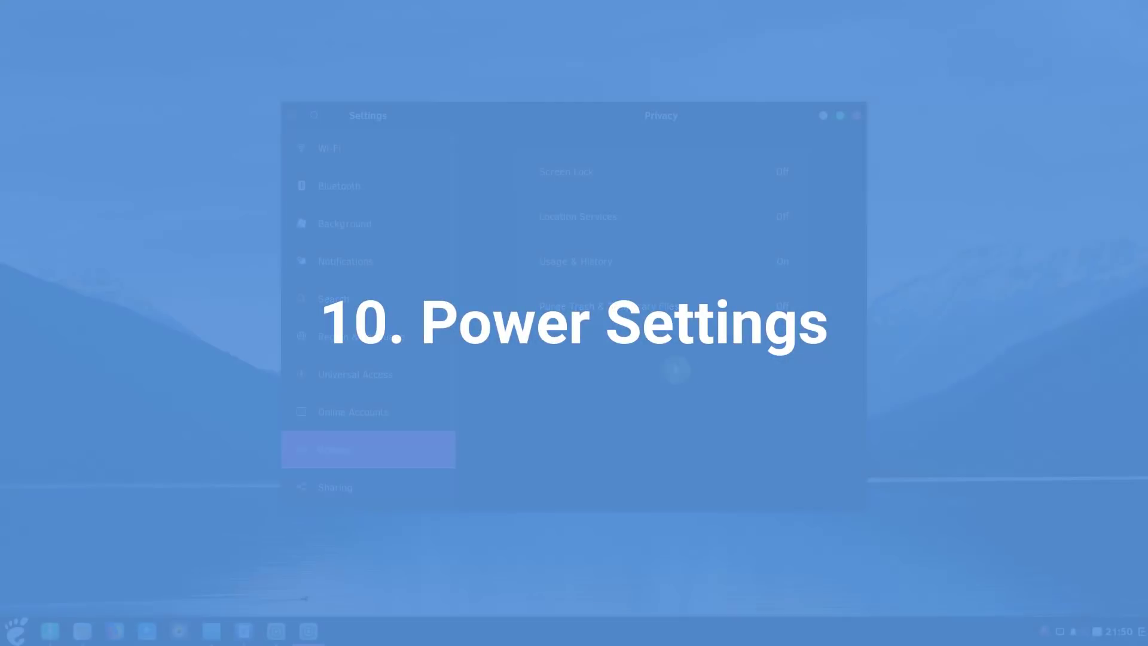
On the Power page, switch off Automatic suspend When idle.
scroll(376, 386, down, 3)
click(370, 380)
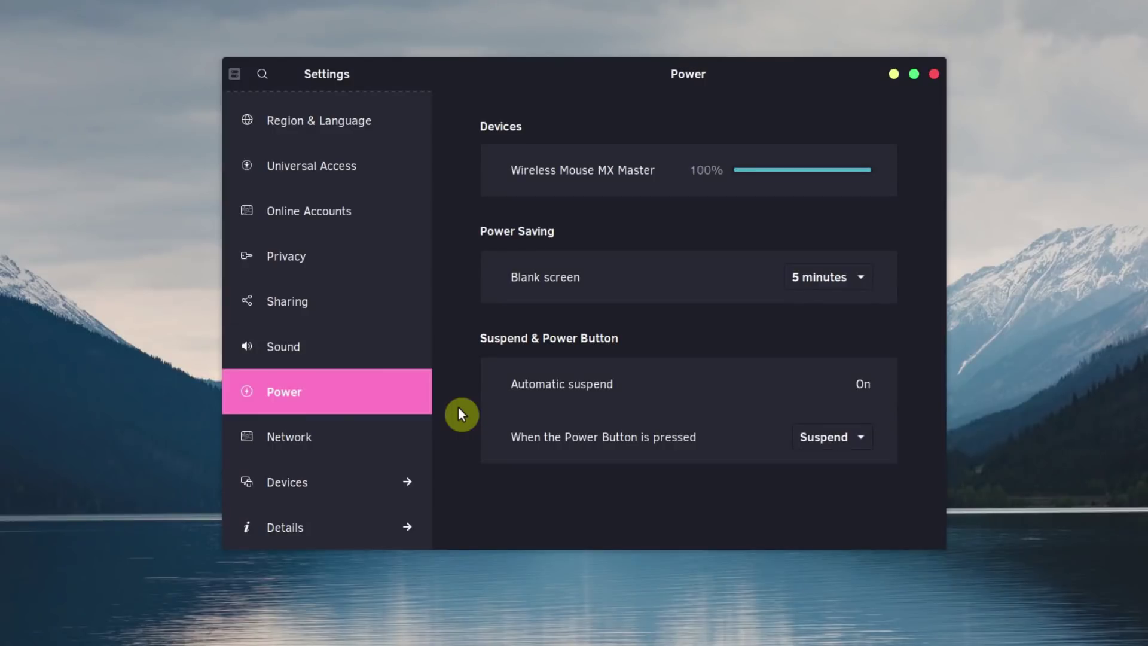
click(872, 384)
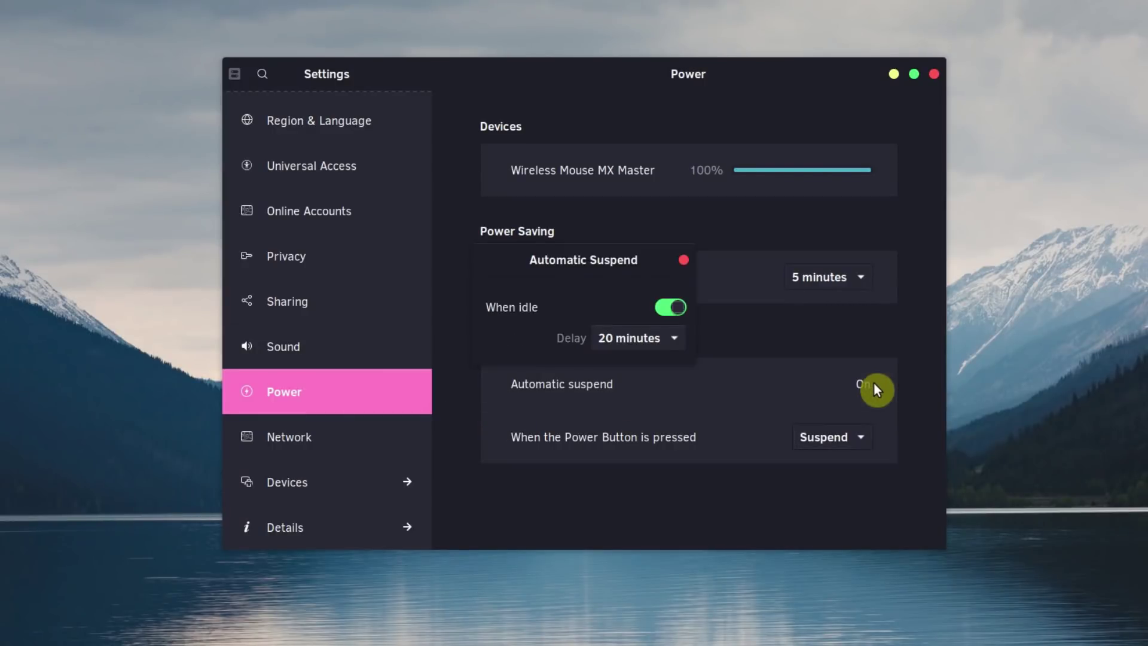
click(680, 310)
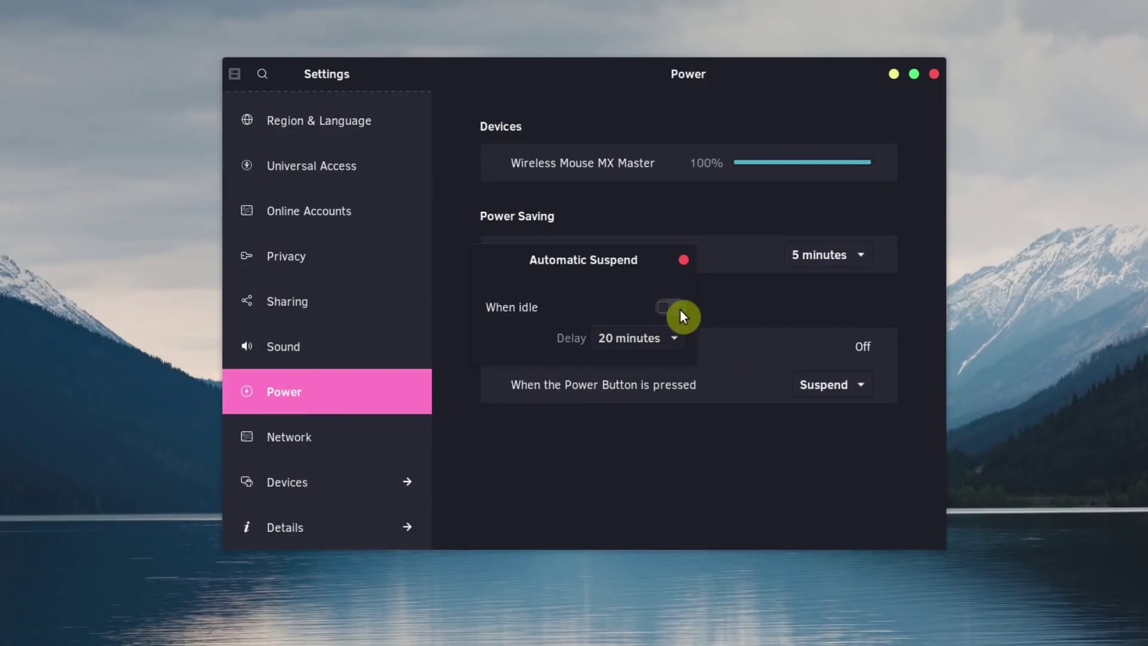
click(684, 264)
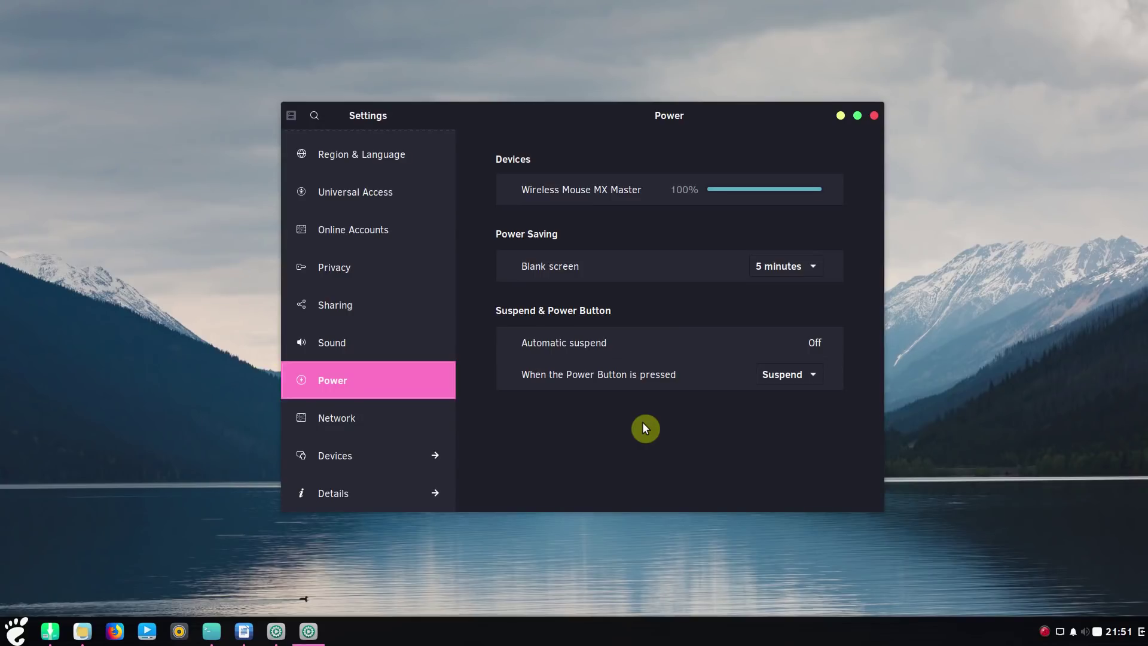
Turn on Night Light in Displays with a Sunset to Sunrise schedule.
click(387, 455)
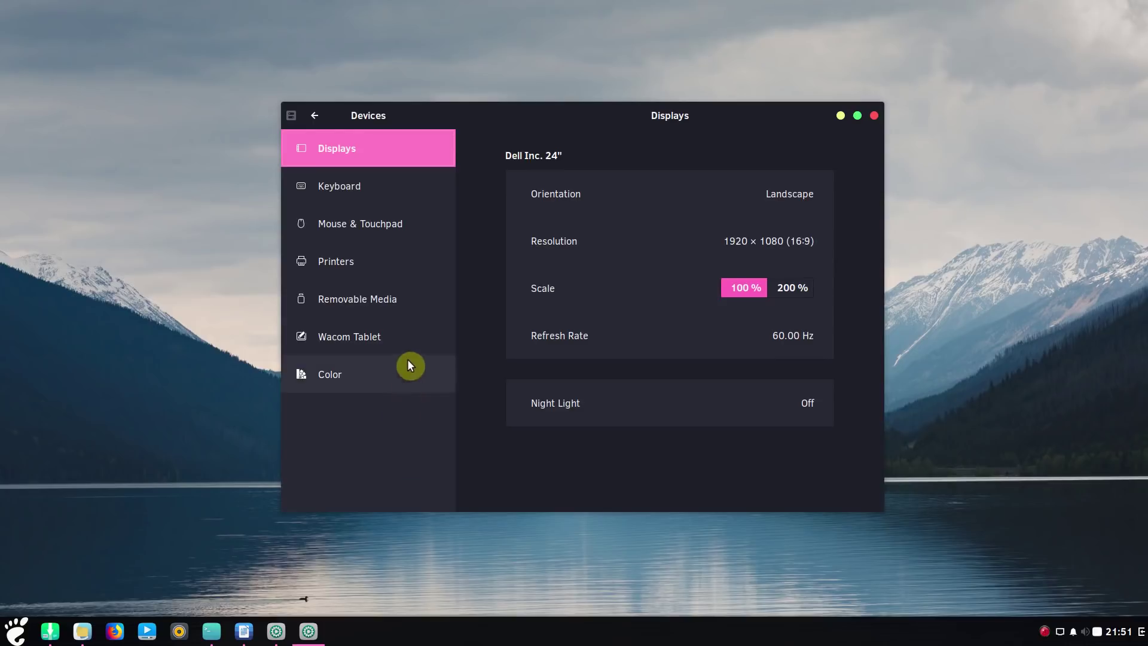
click(808, 409)
click(567, 264)
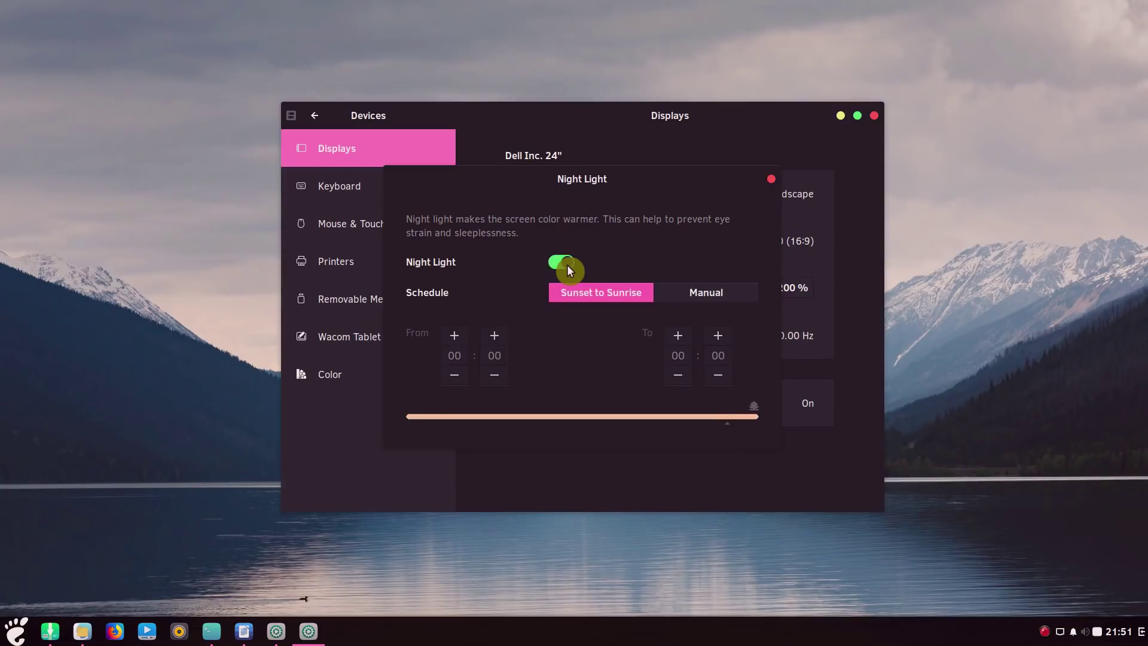
click(708, 292)
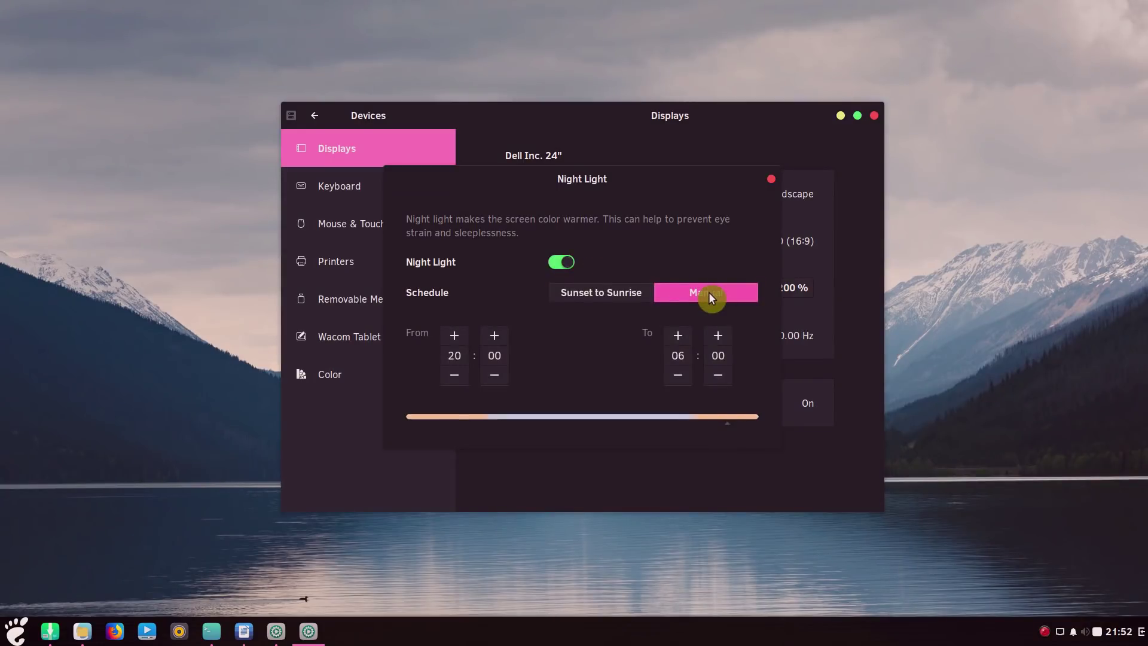
click(615, 292)
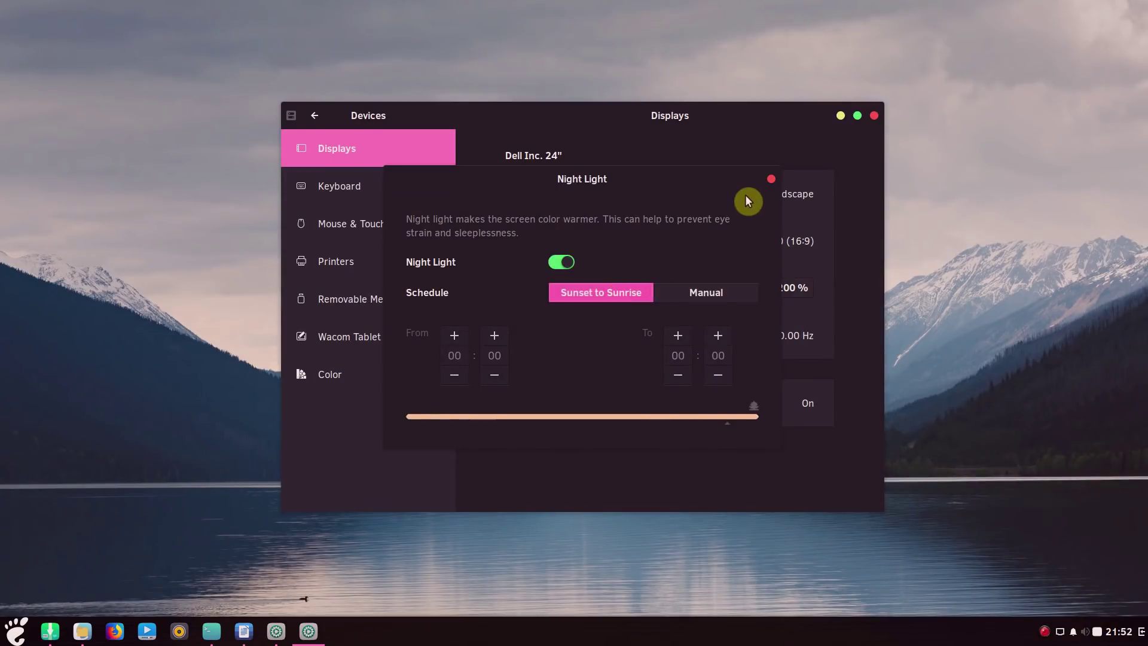
click(770, 180)
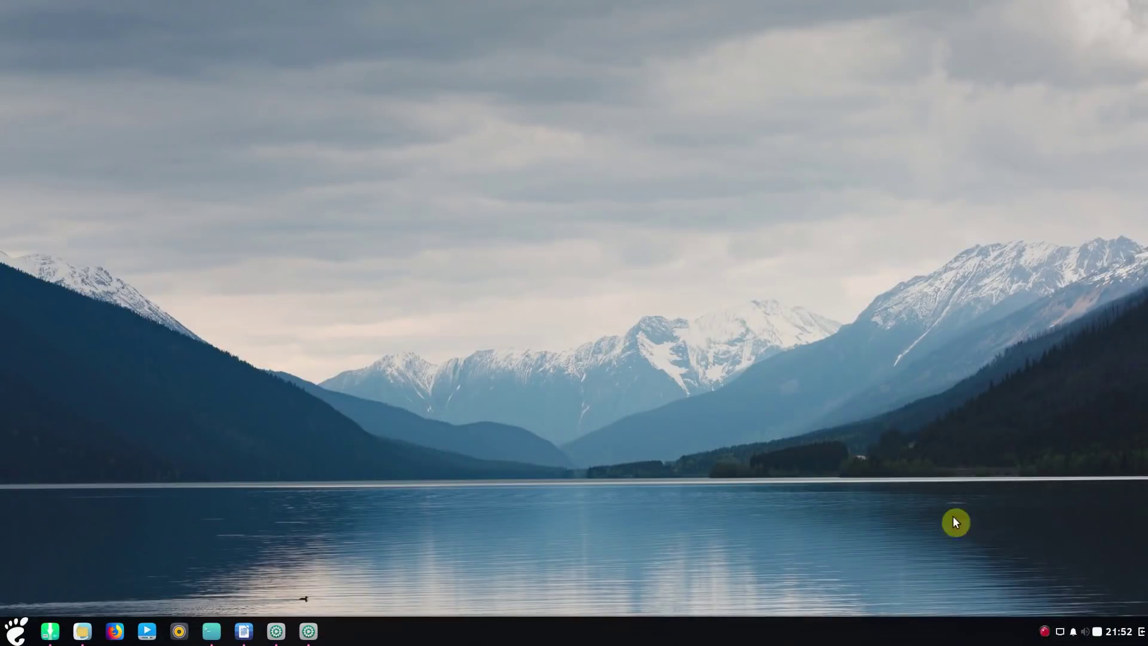
Launch Budgie Desktop Settings and keep Ant-Dracula as the widget theme.
click(15, 630)
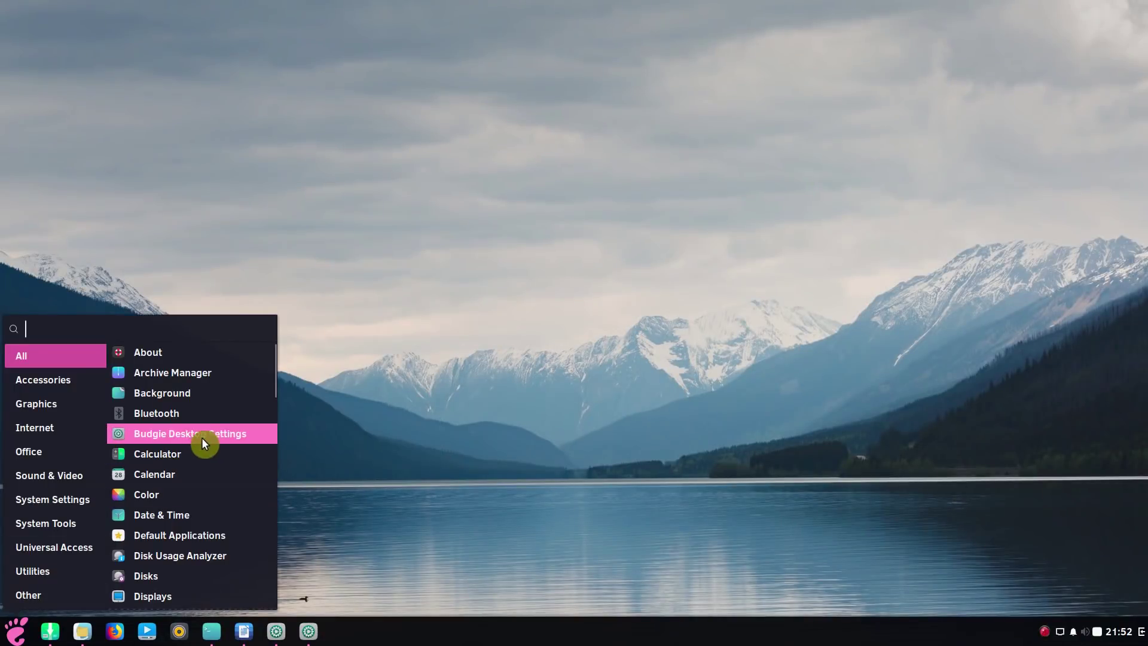
click(224, 440)
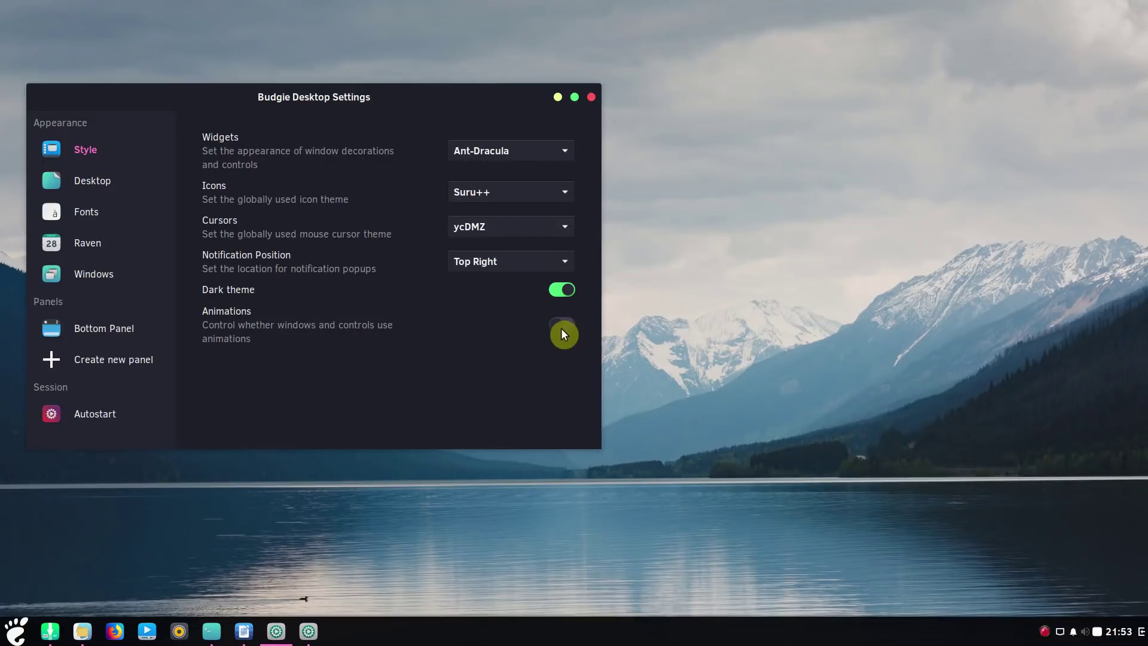
click(543, 154)
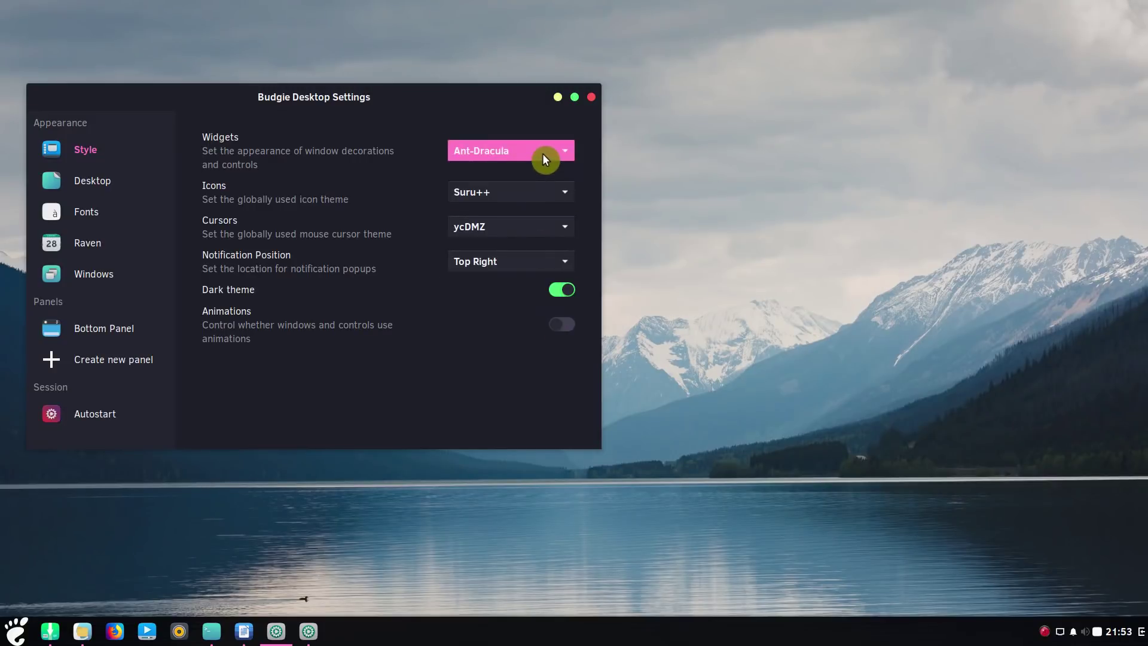
click(524, 152)
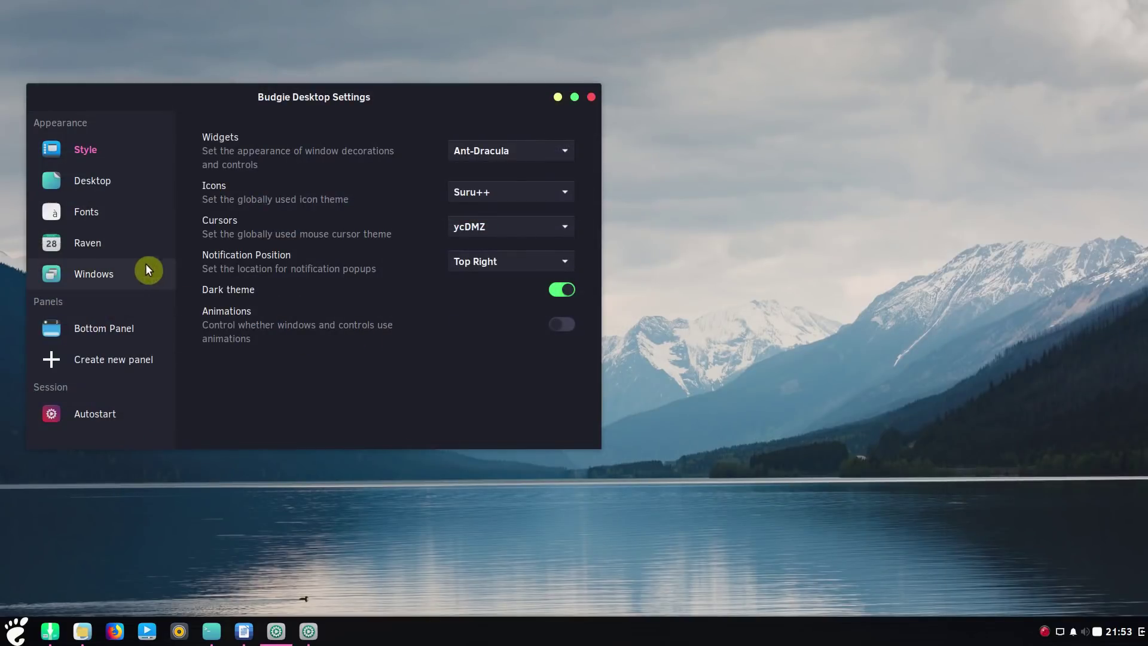
Check the Raven settings page and preview the Raven side panel.
click(112, 242)
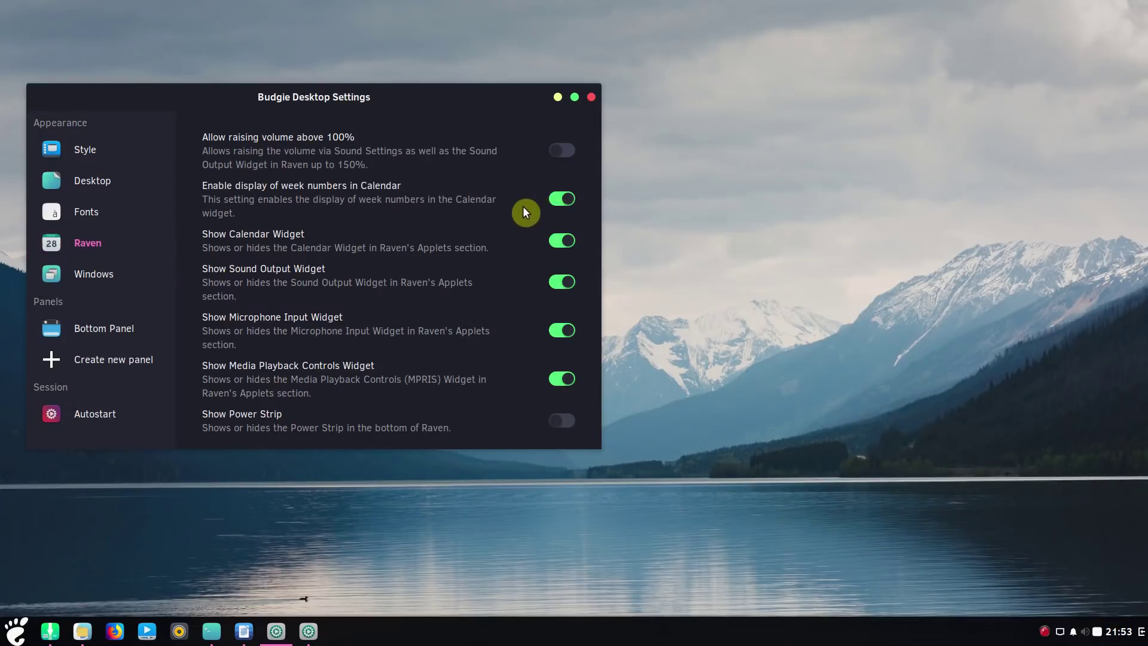
click(1141, 632)
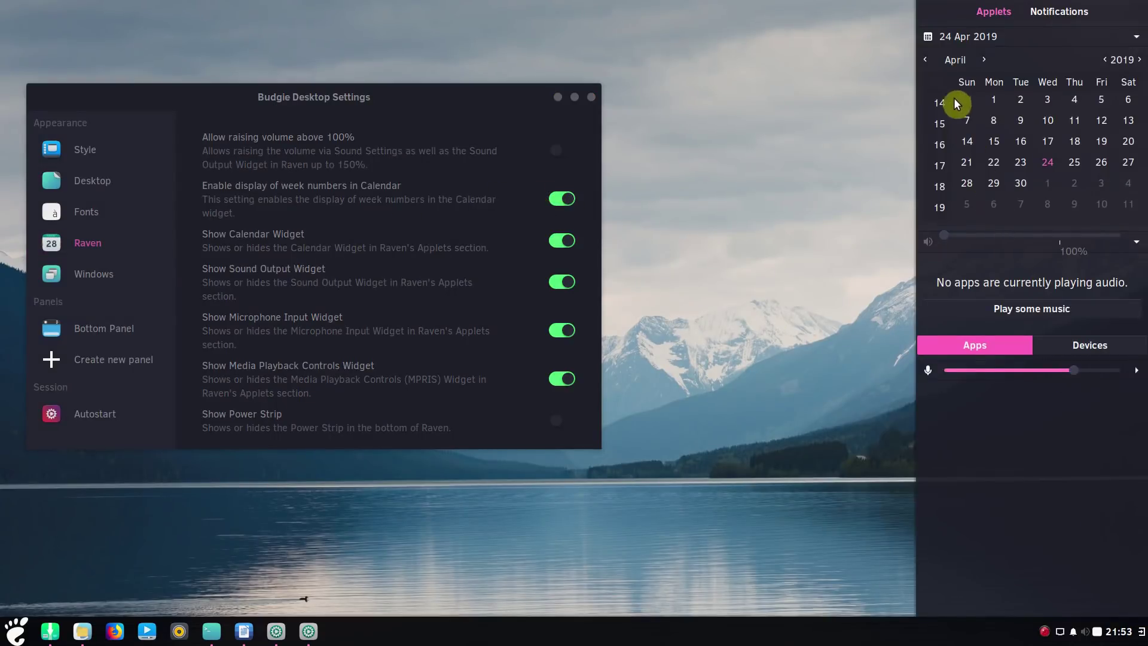
click(468, 404)
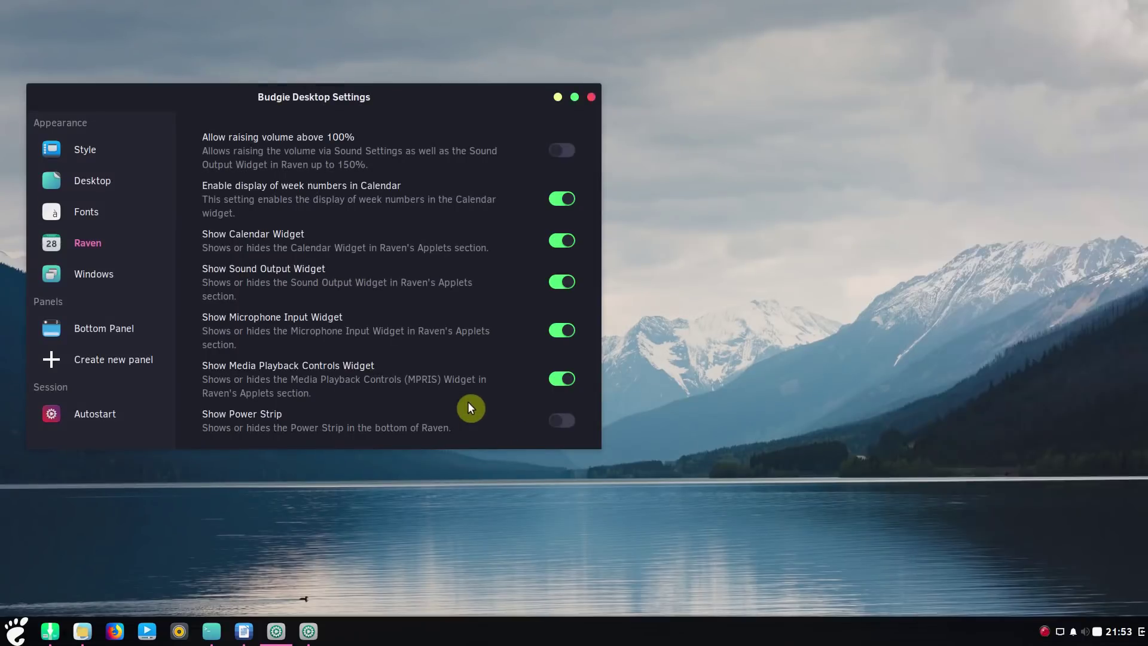
Set the window titlebar button layout to Left.
click(117, 276)
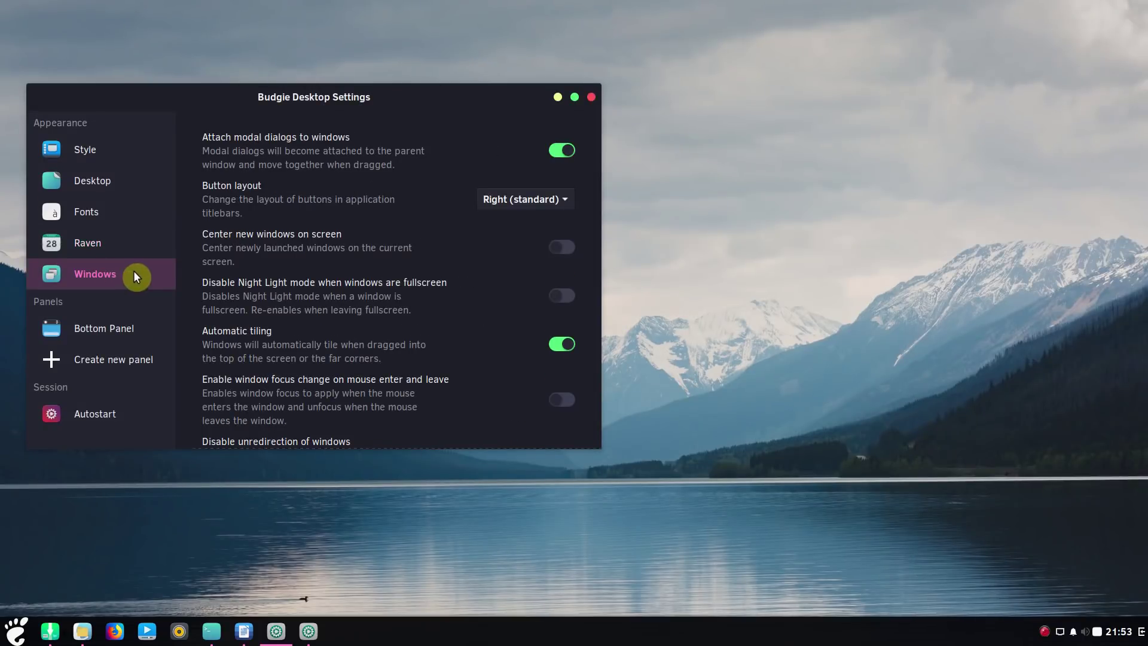
click(542, 202)
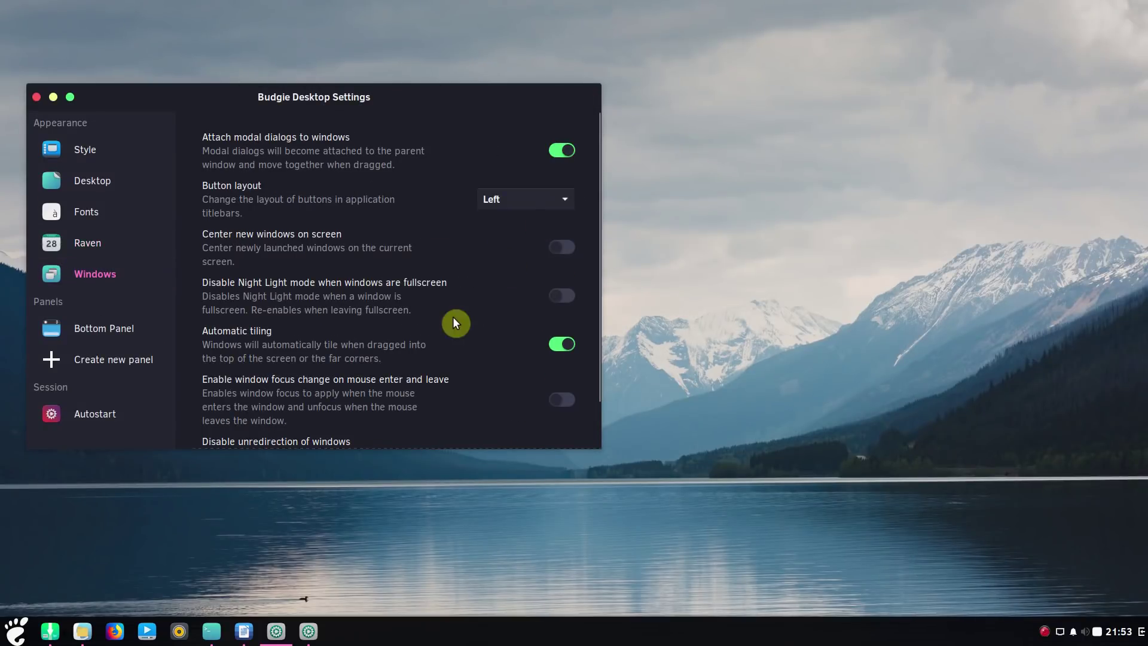
scroll(454, 323, down, 1)
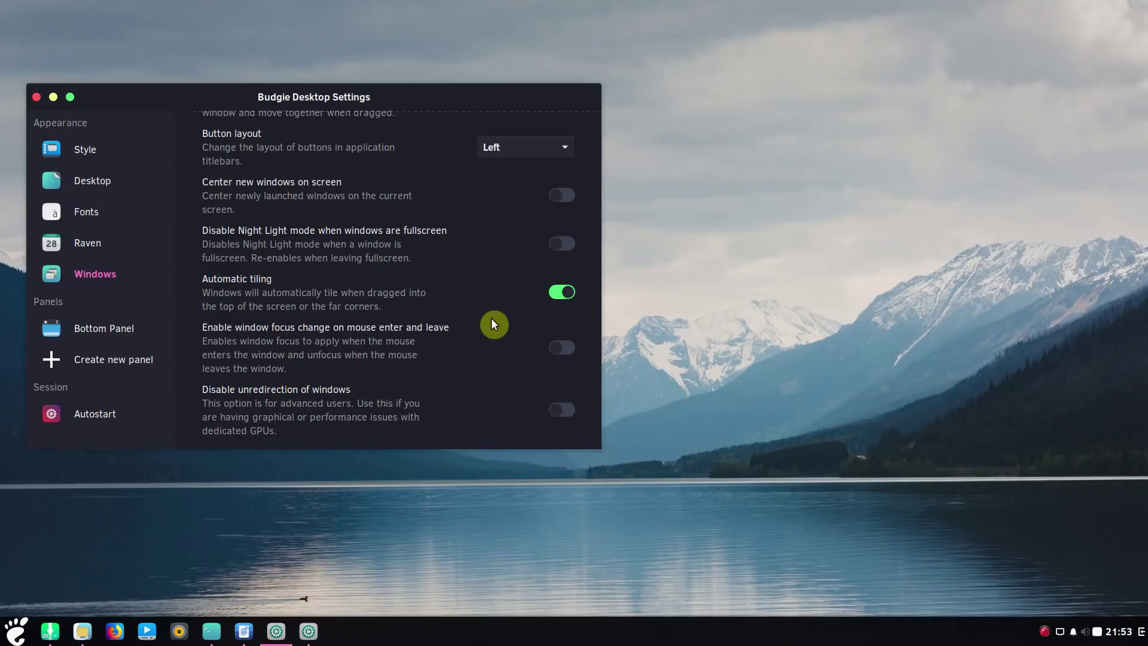
Enable Roll-over mouse for the Bottom Panel's Budgie Menu and test the menu.
click(104, 335)
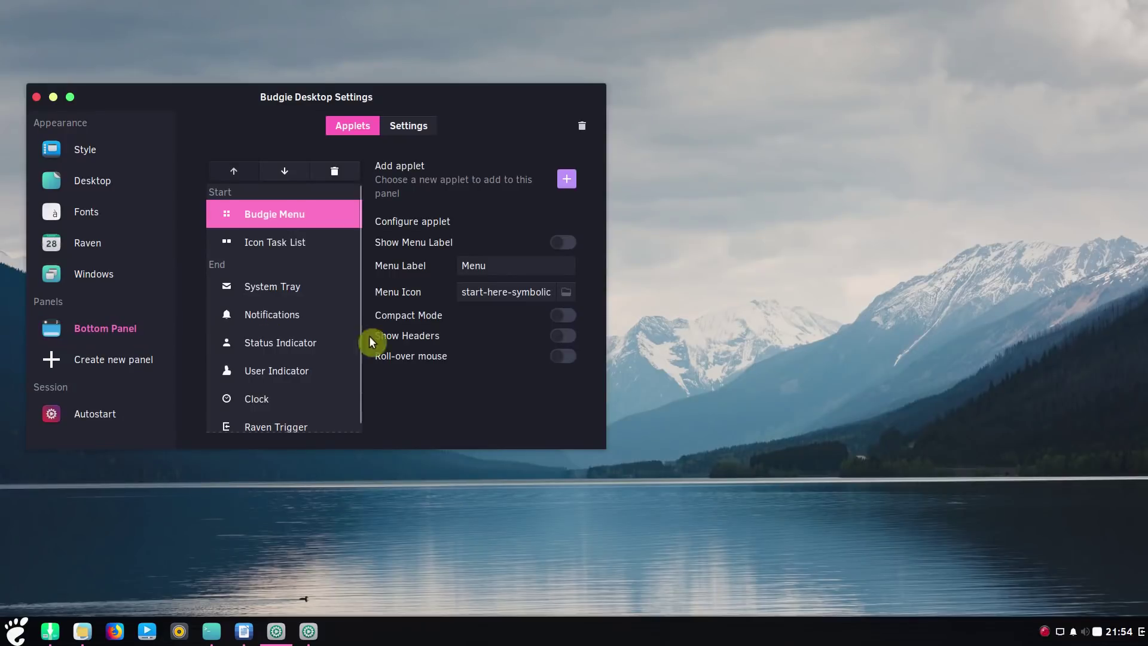
click(564, 358)
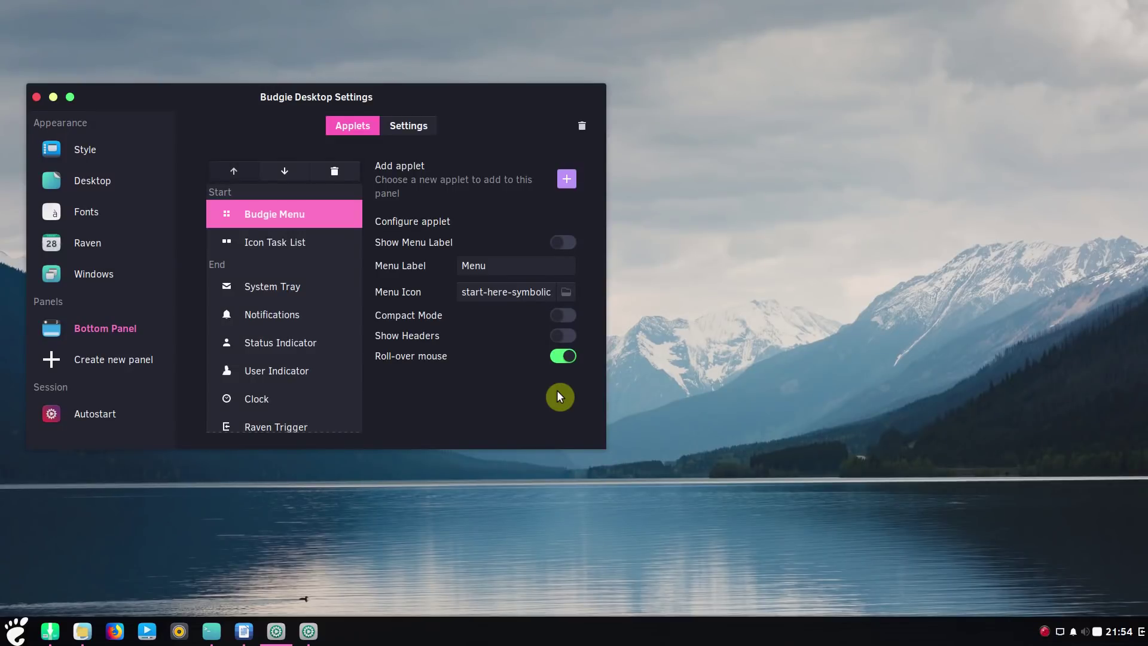
click(17, 629)
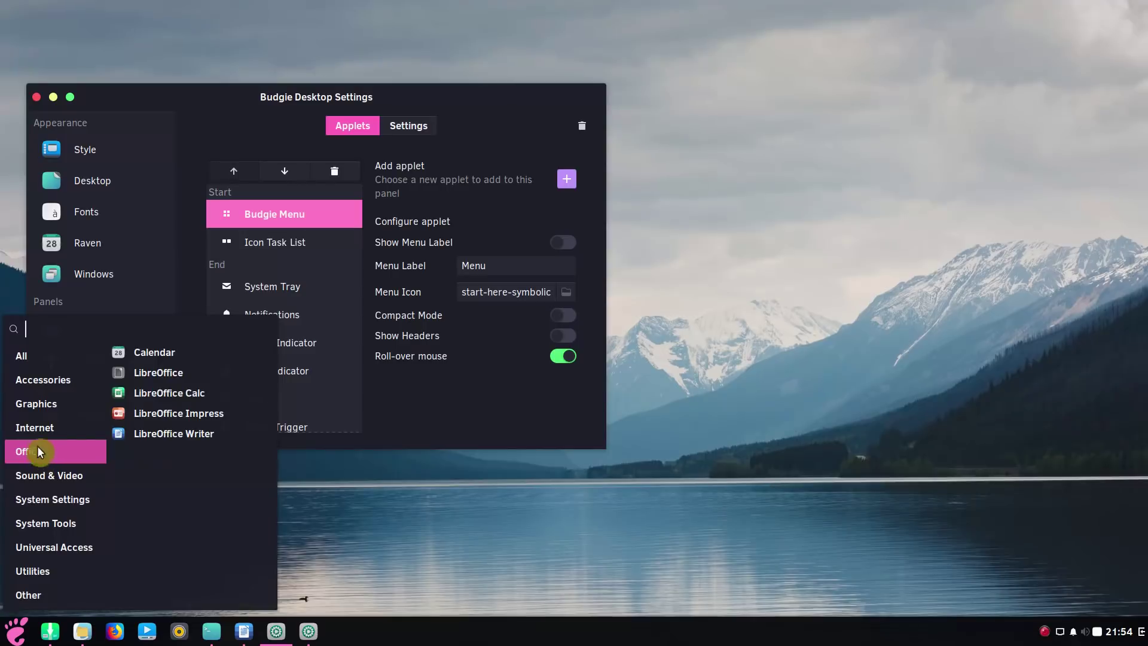
click(429, 356)
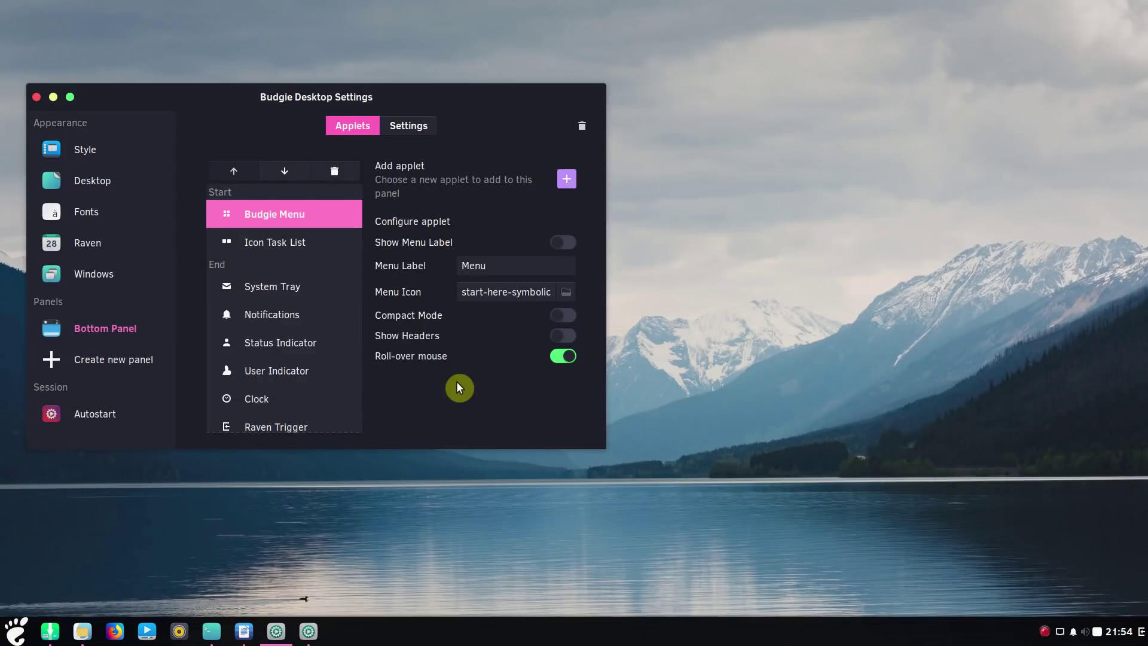
Add the Show Desktop Button, Night Light and Keyboard Layout applets to the bottom panel.
click(565, 182)
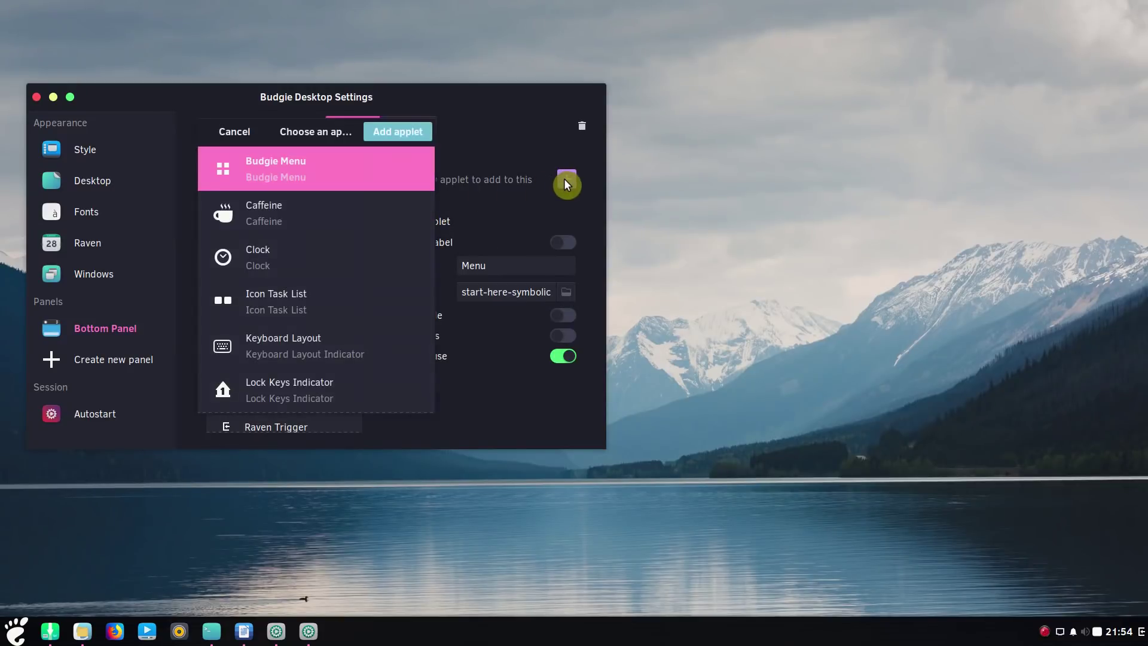
scroll(337, 263, down, 3)
scroll(335, 279, down, 2)
scroll(335, 280, down, 4)
click(310, 356)
click(396, 132)
click(566, 178)
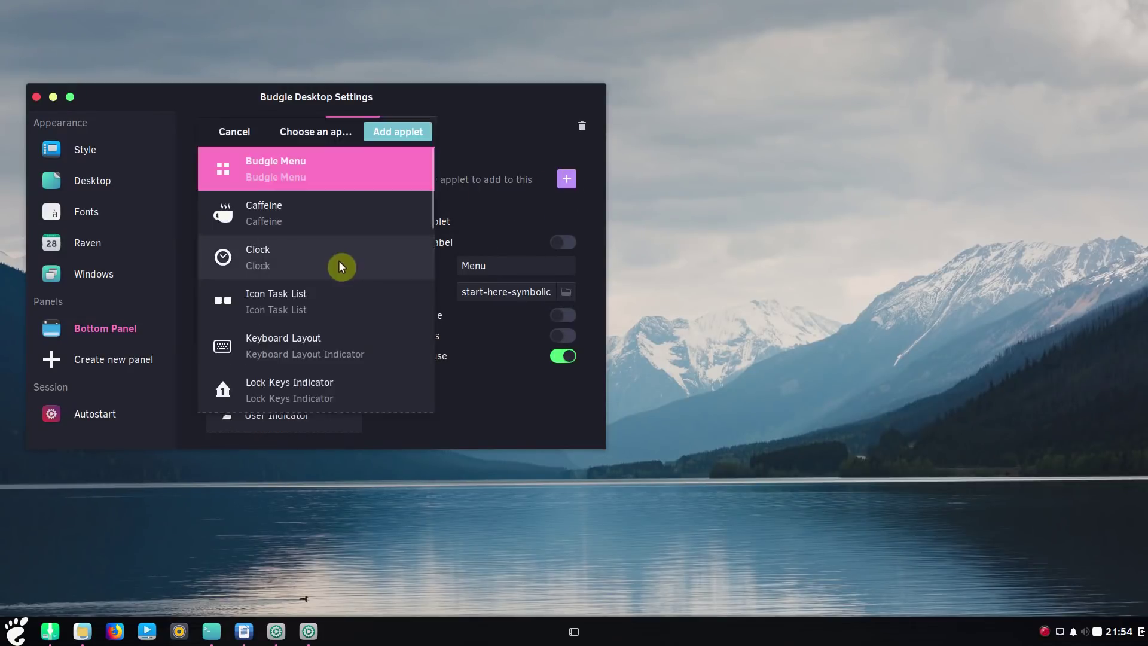
scroll(338, 262, down, 3)
scroll(339, 262, down, 1)
click(307, 324)
click(400, 129)
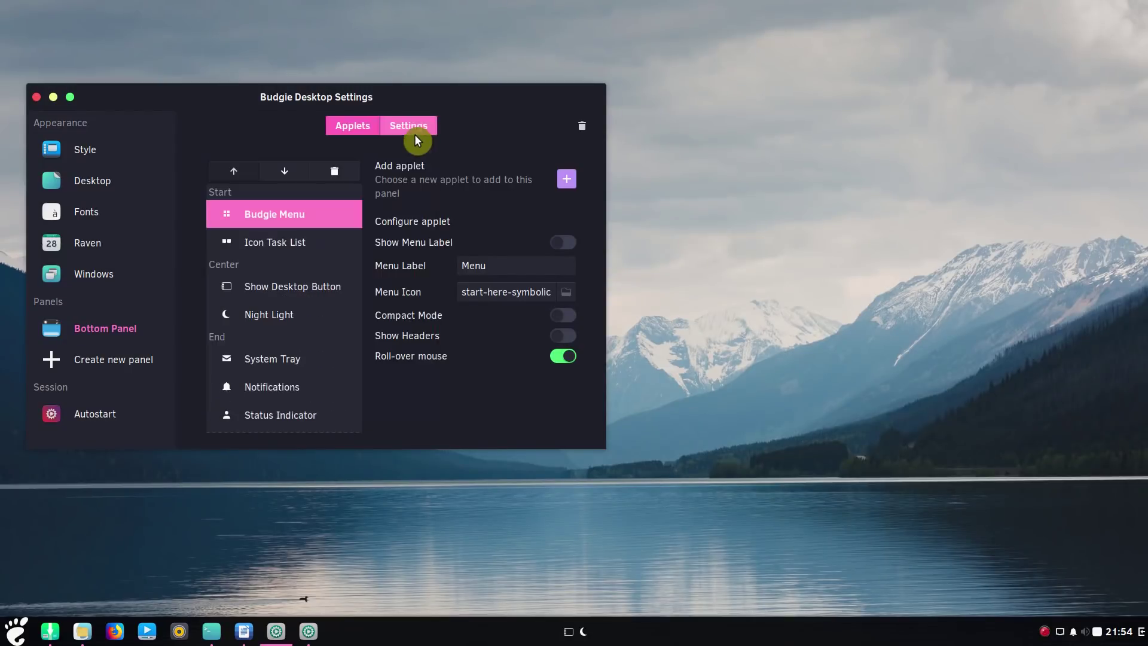
click(562, 185)
click(308, 333)
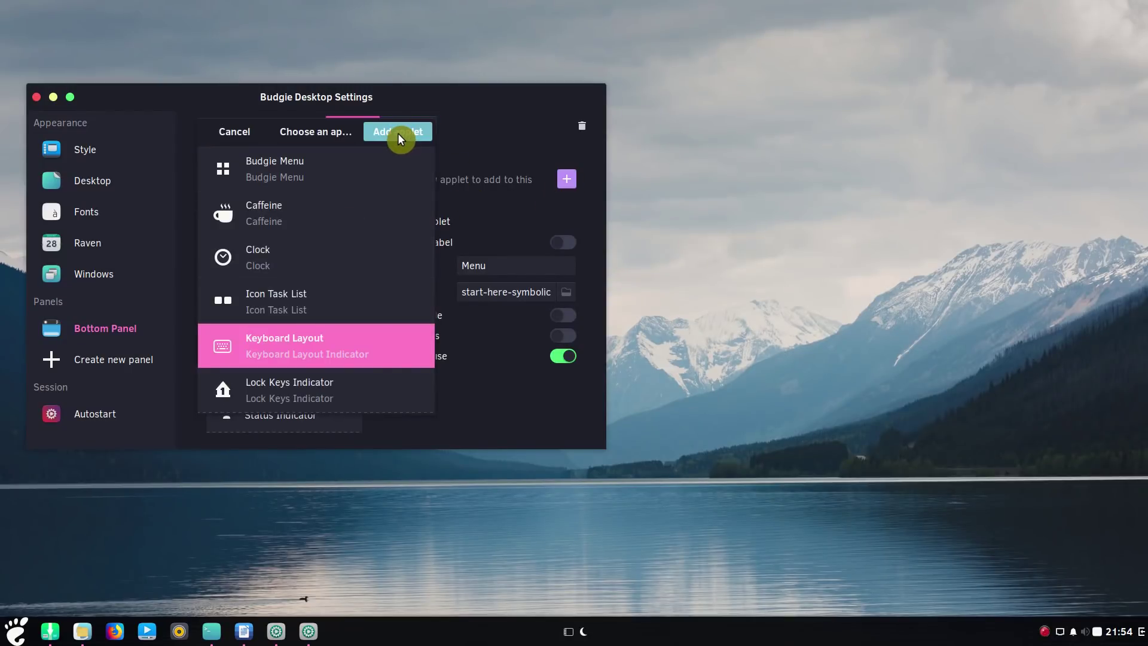
click(399, 129)
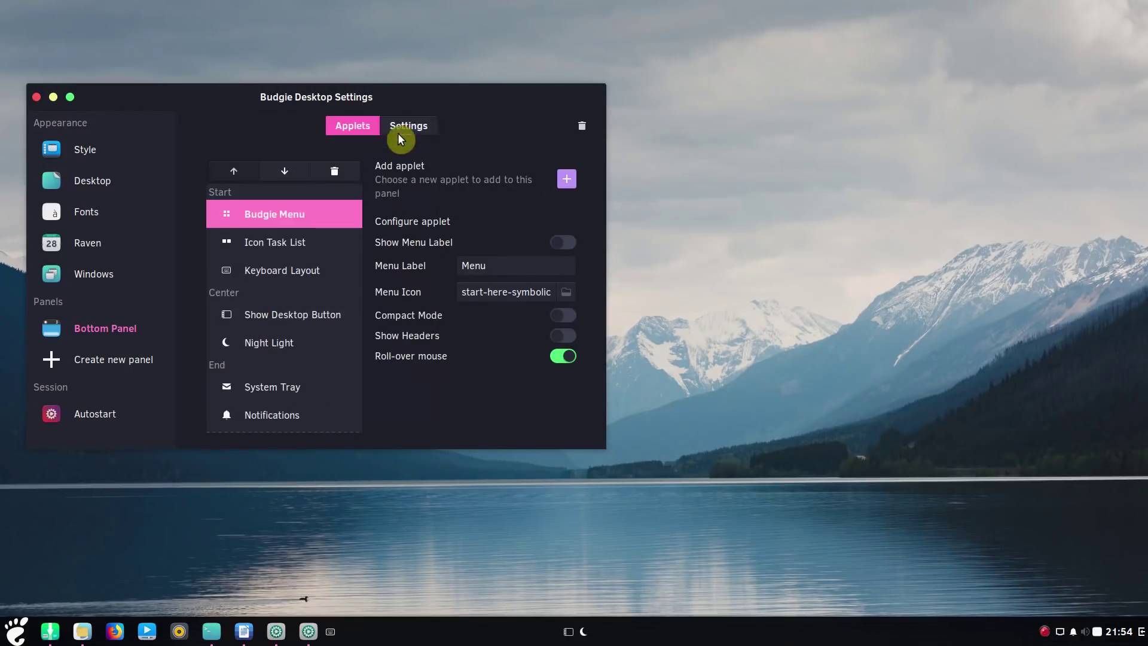
Move Keyboard Layout and Night Light into End, and Show Desktop Button into Start.
click(296, 276)
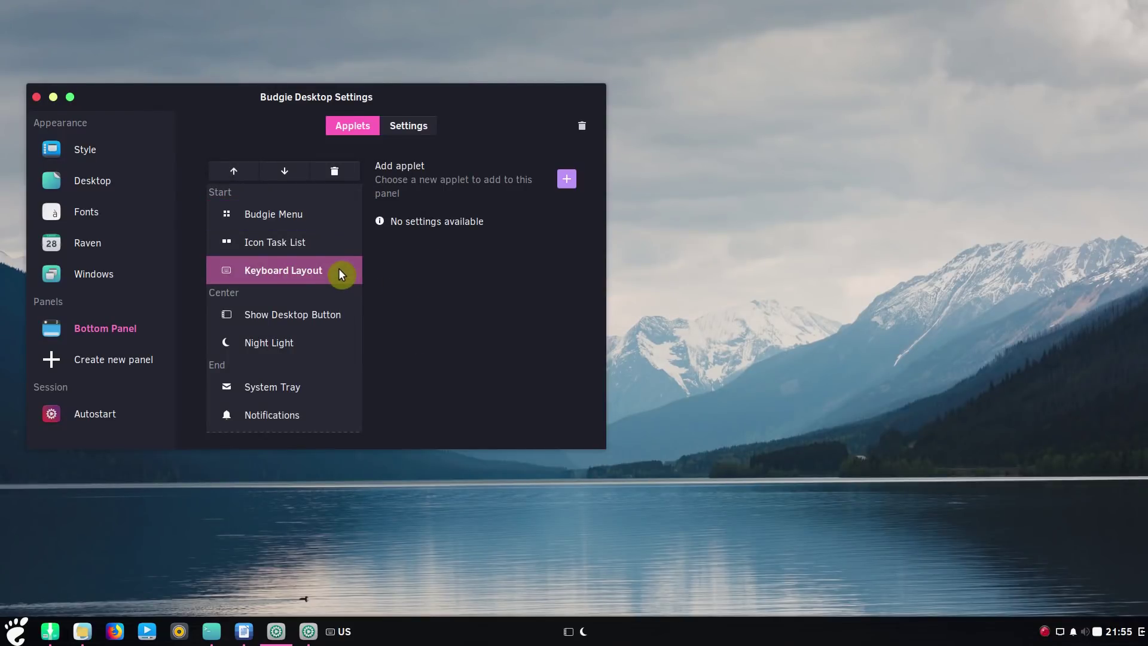
click(286, 173)
click(286, 174)
click(286, 174)
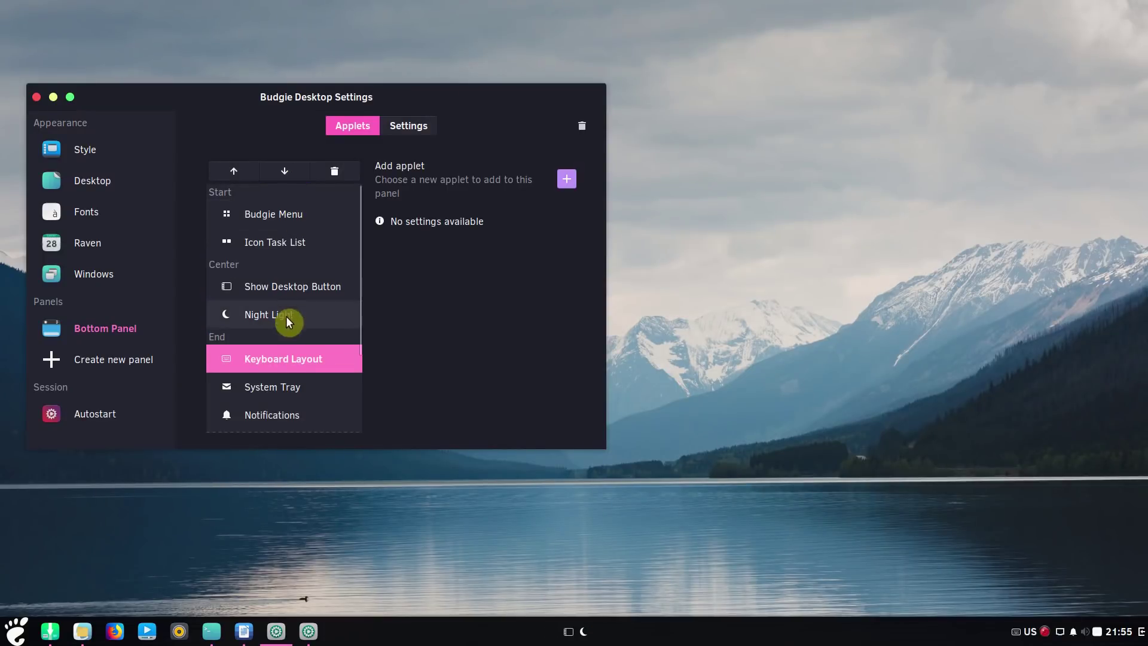
click(285, 315)
click(289, 172)
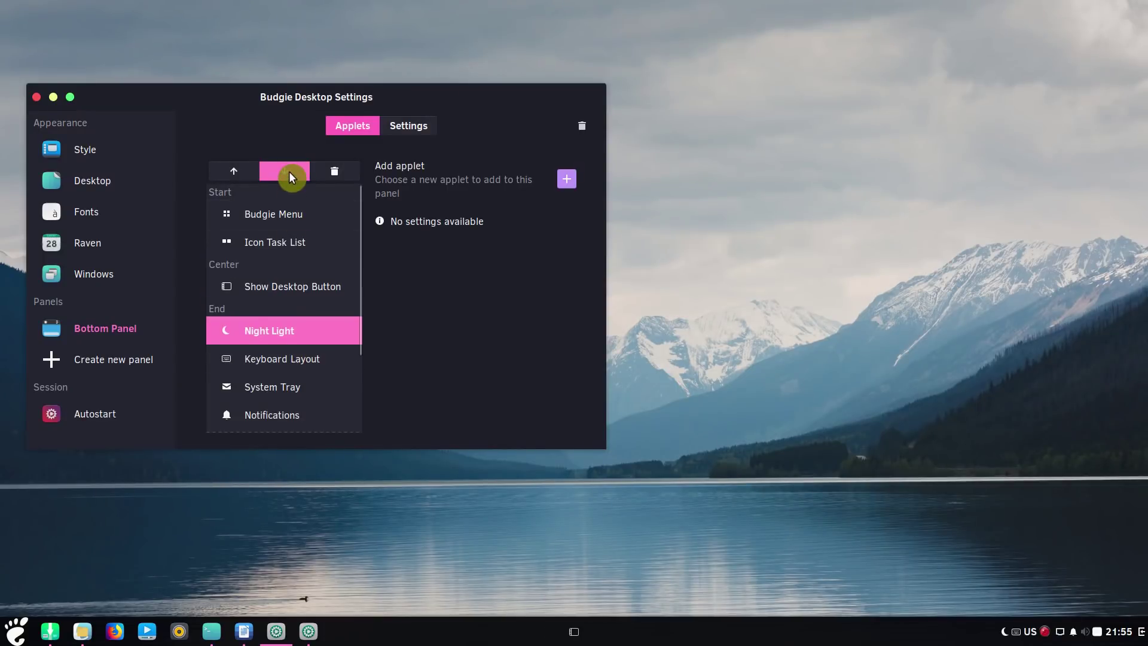
click(276, 287)
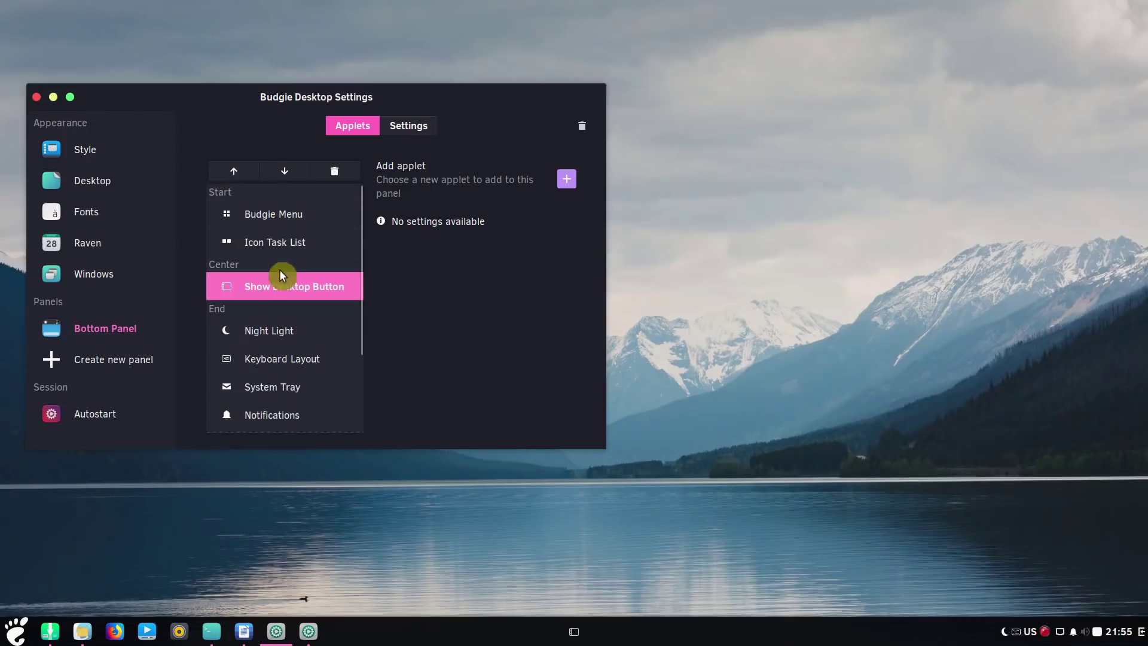
click(244, 177)
click(243, 177)
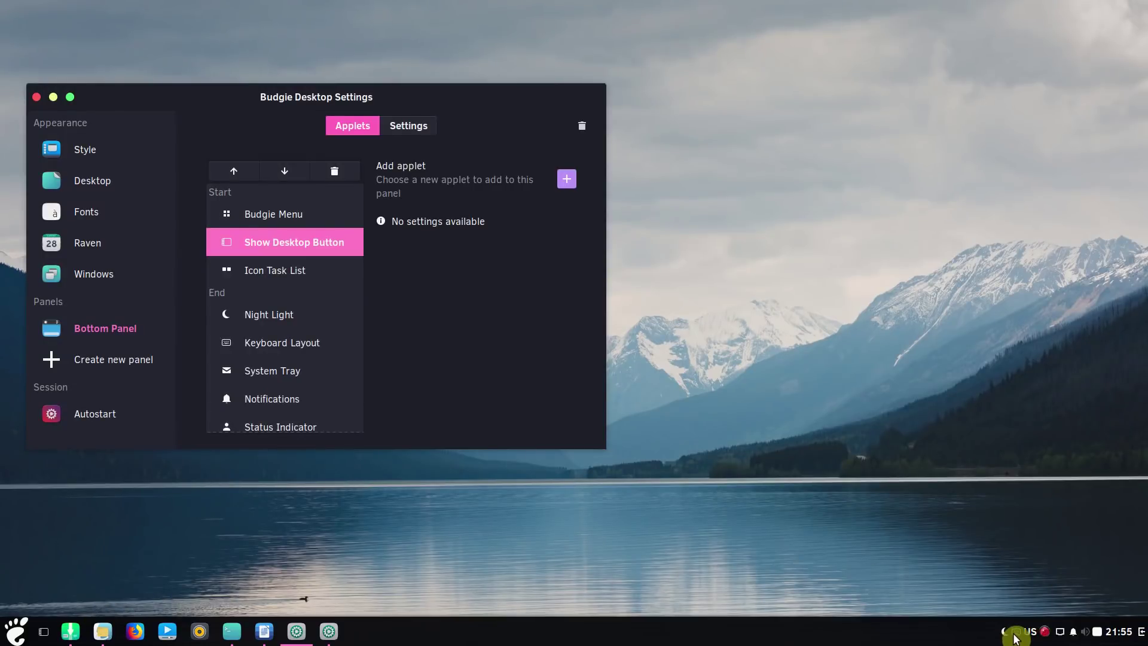
click(43, 634)
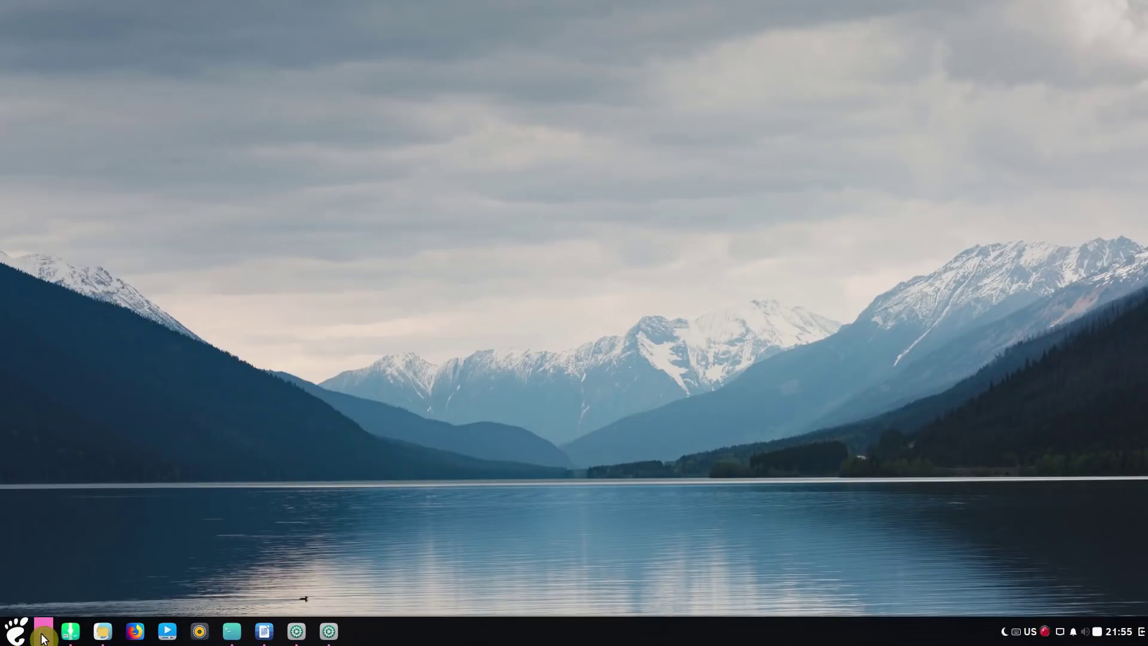
click(43, 635)
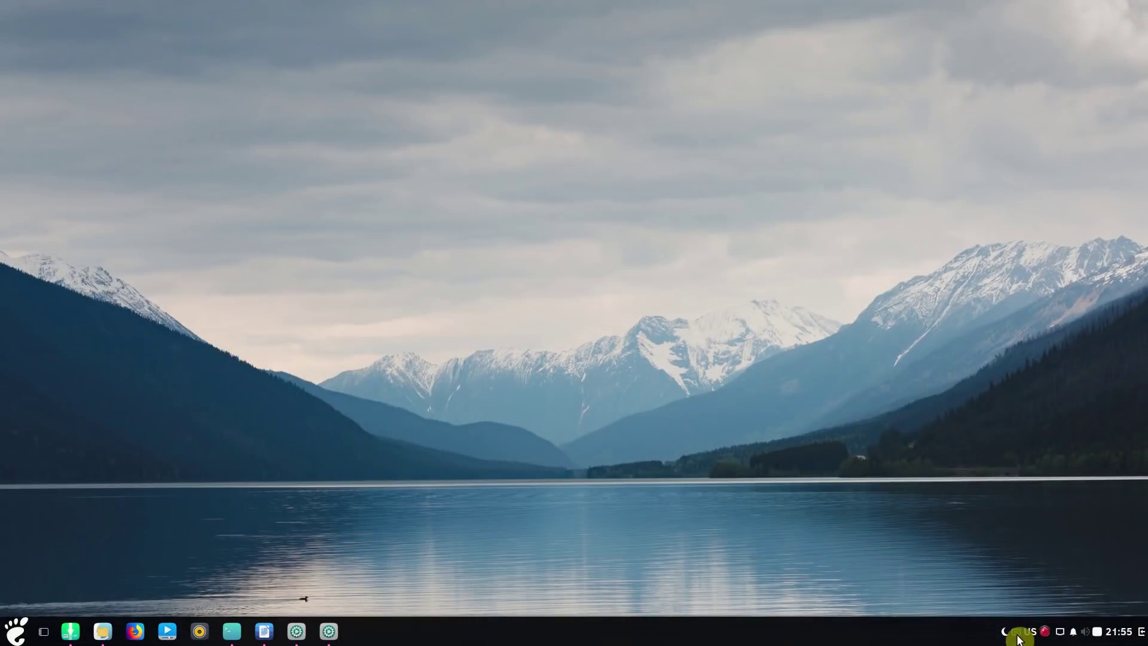
click(1029, 632)
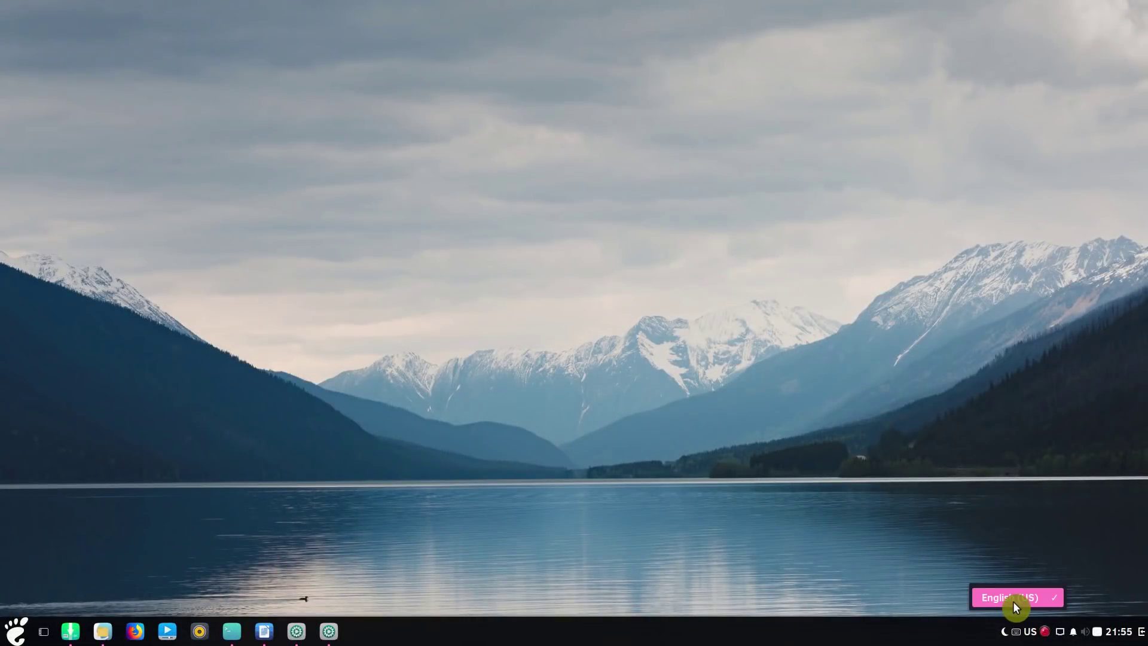
click(1002, 596)
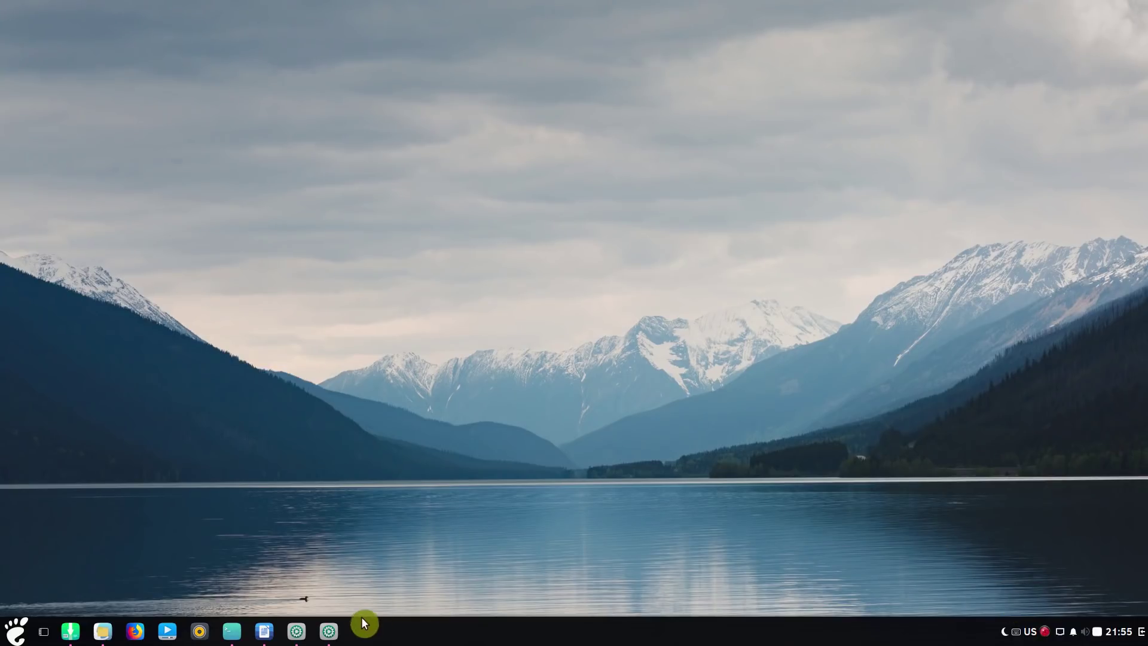
Add the plain Swedish layout under Region & Language and allow a different input source per window.
click(328, 631)
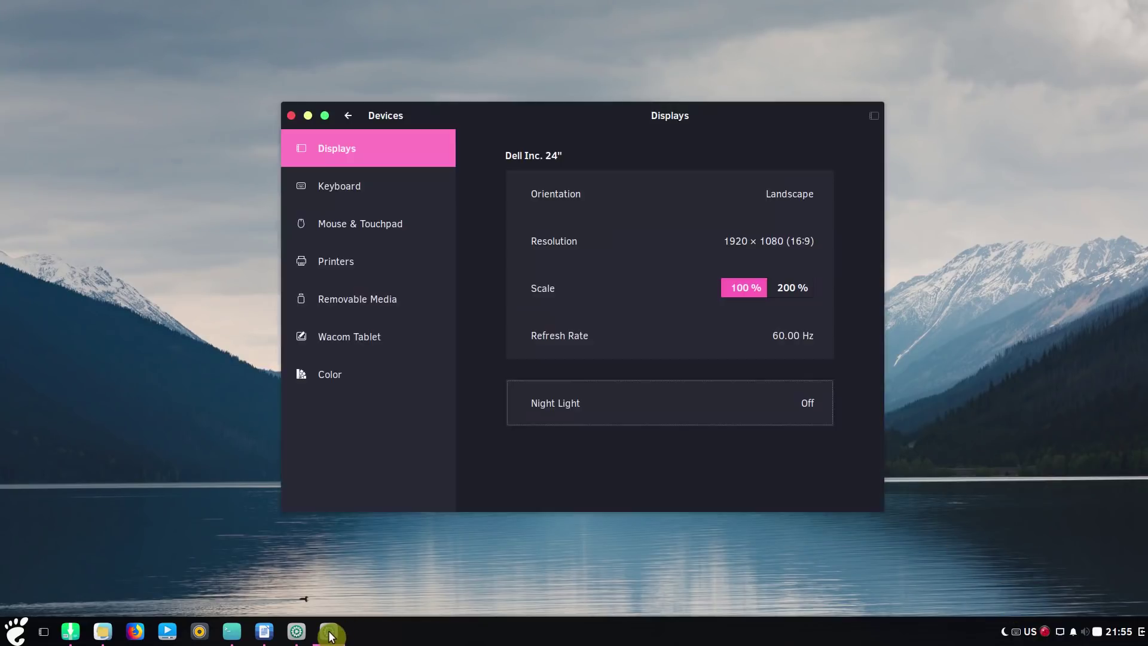
click(350, 117)
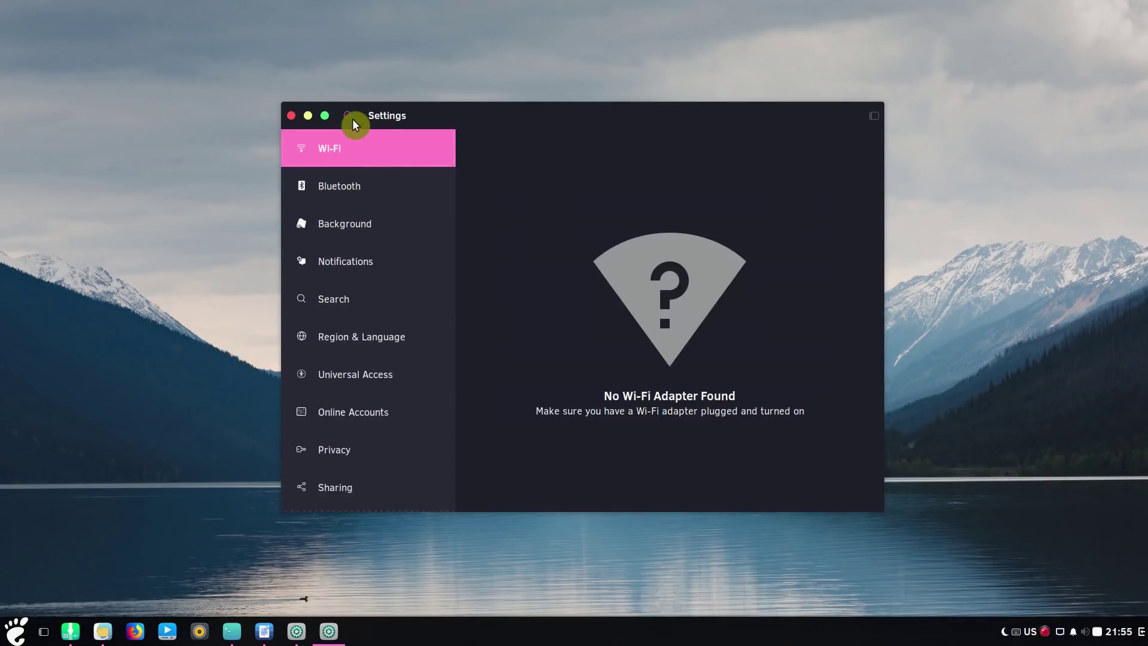
click(372, 340)
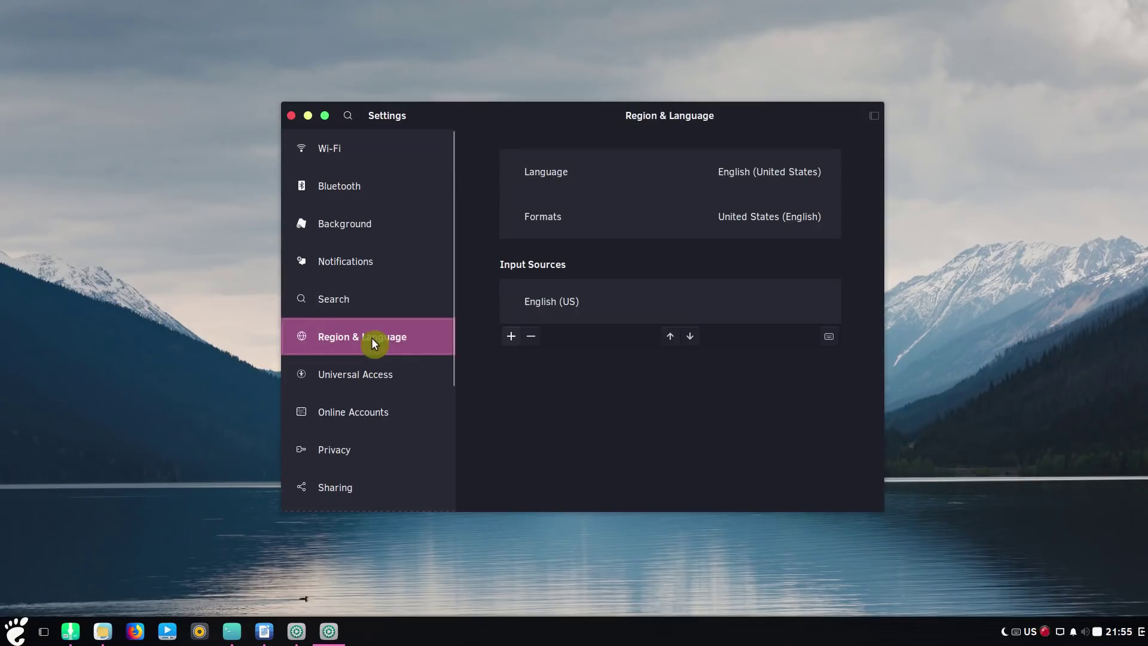
click(513, 339)
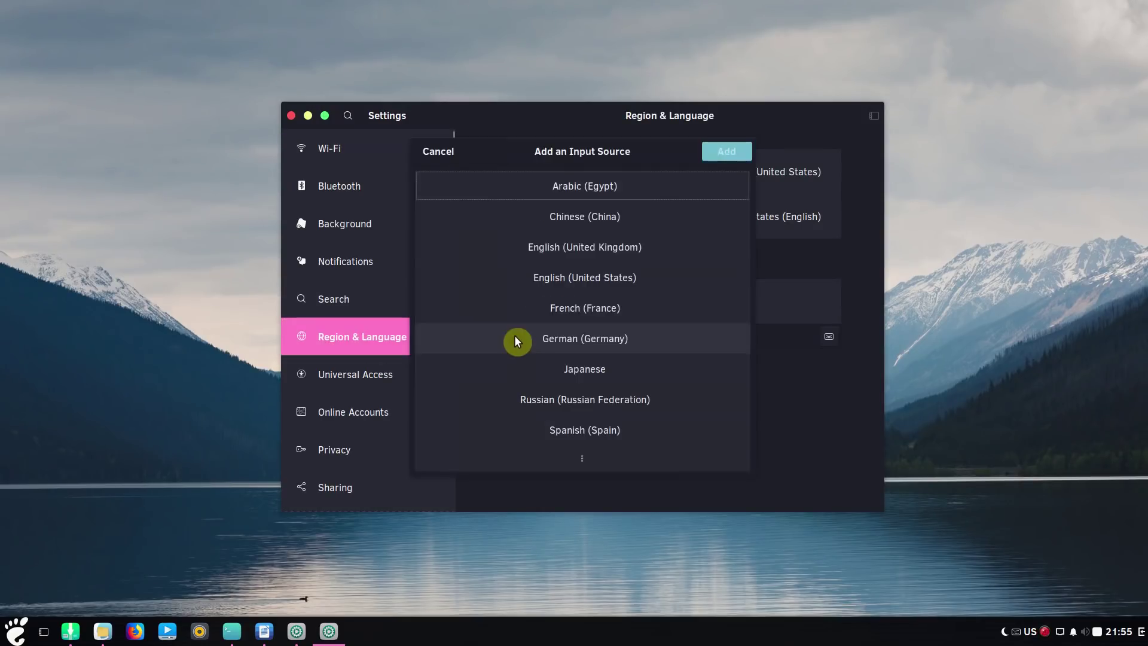
click(571, 459)
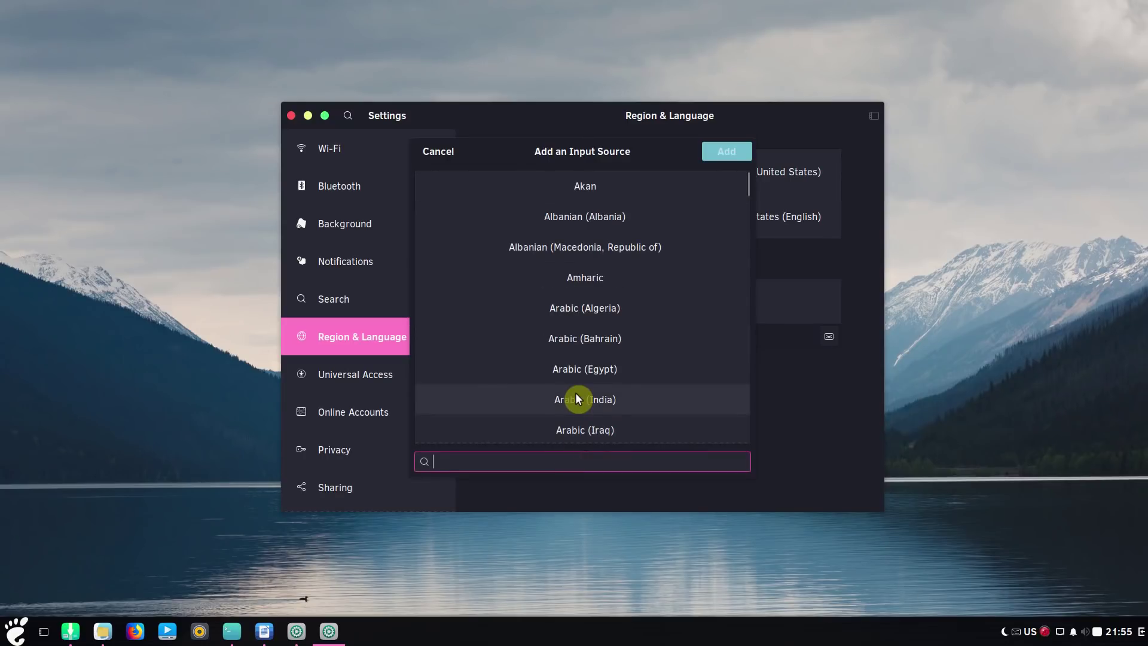
text(swe)
click(591, 276)
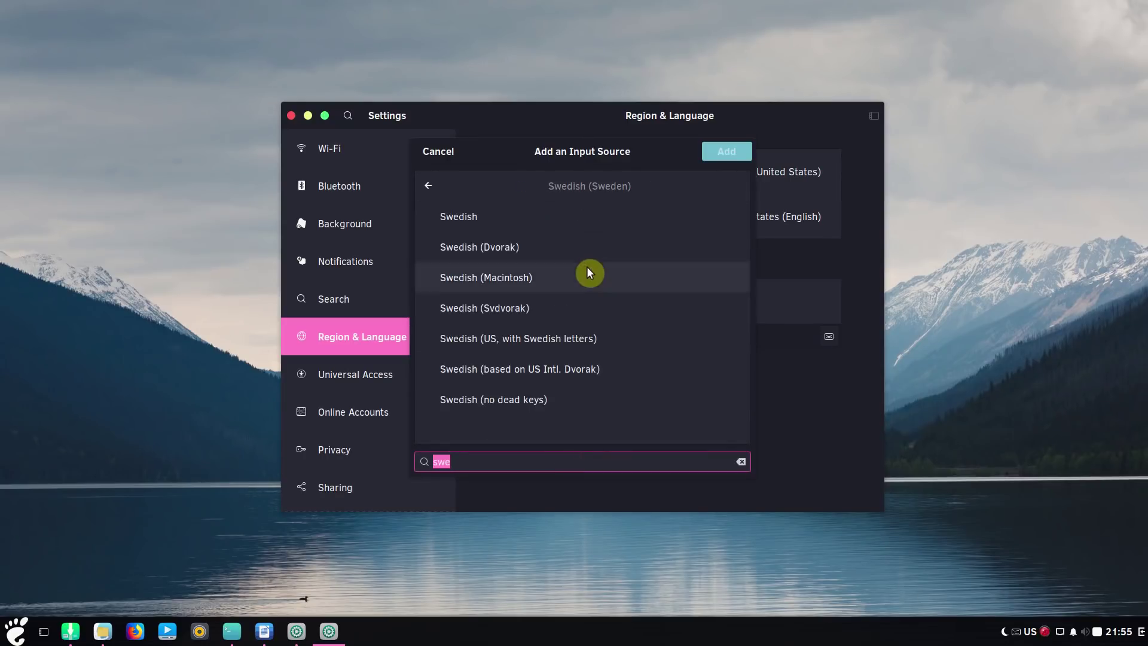
click(565, 216)
click(725, 154)
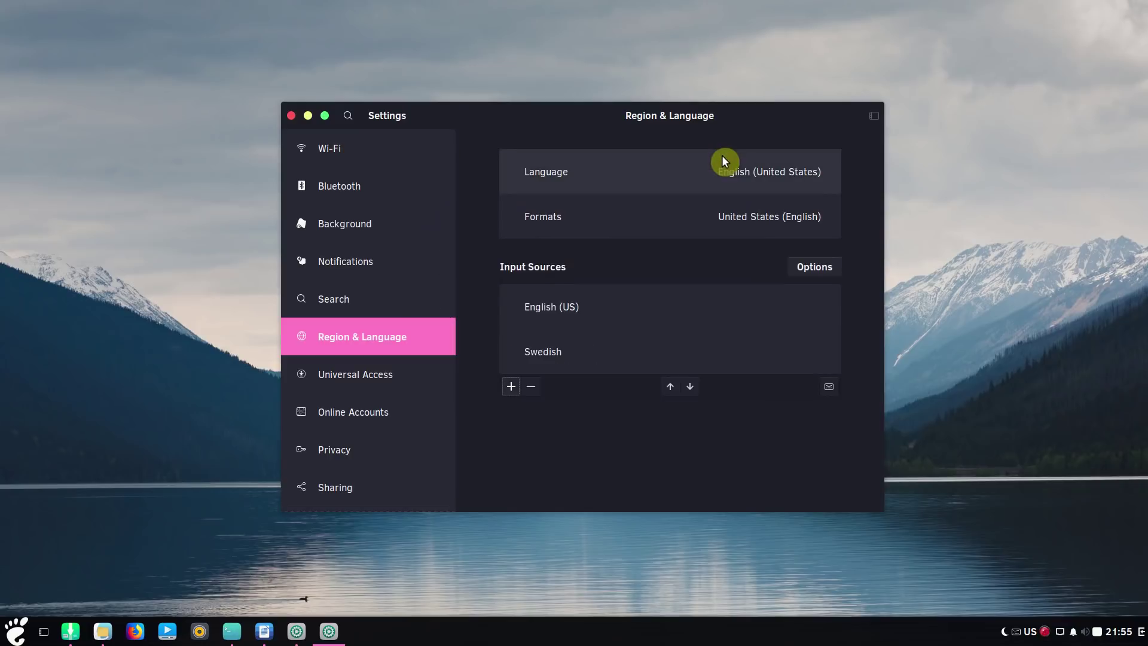
click(819, 270)
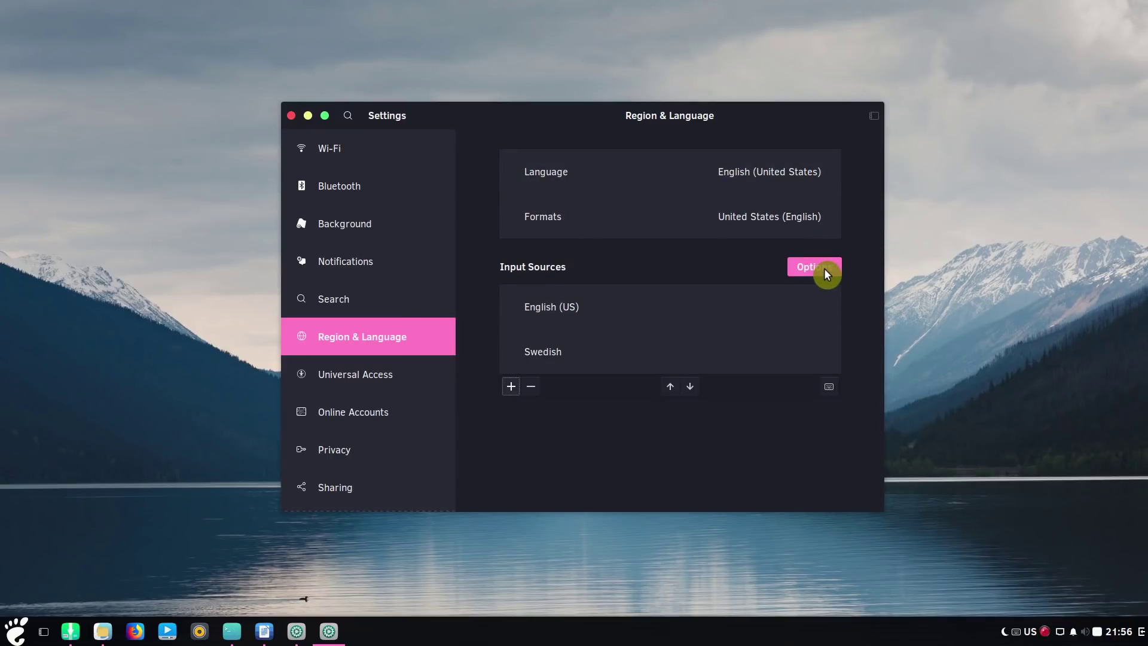
click(472, 292)
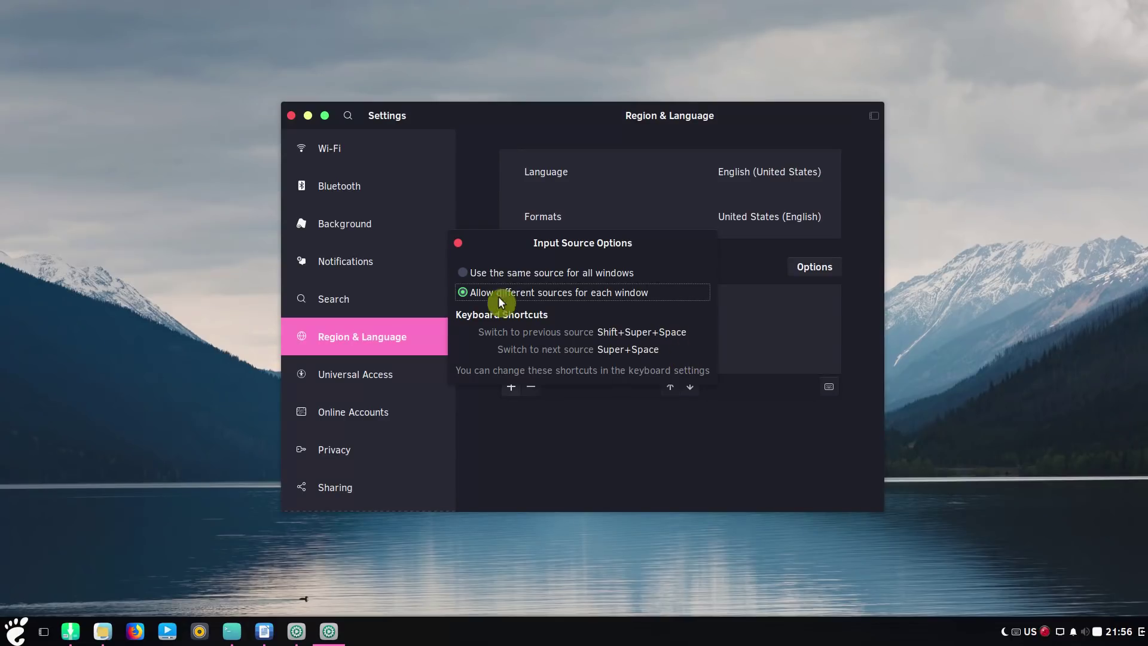
Close the input source options and scroll down the settings overview.
click(457, 243)
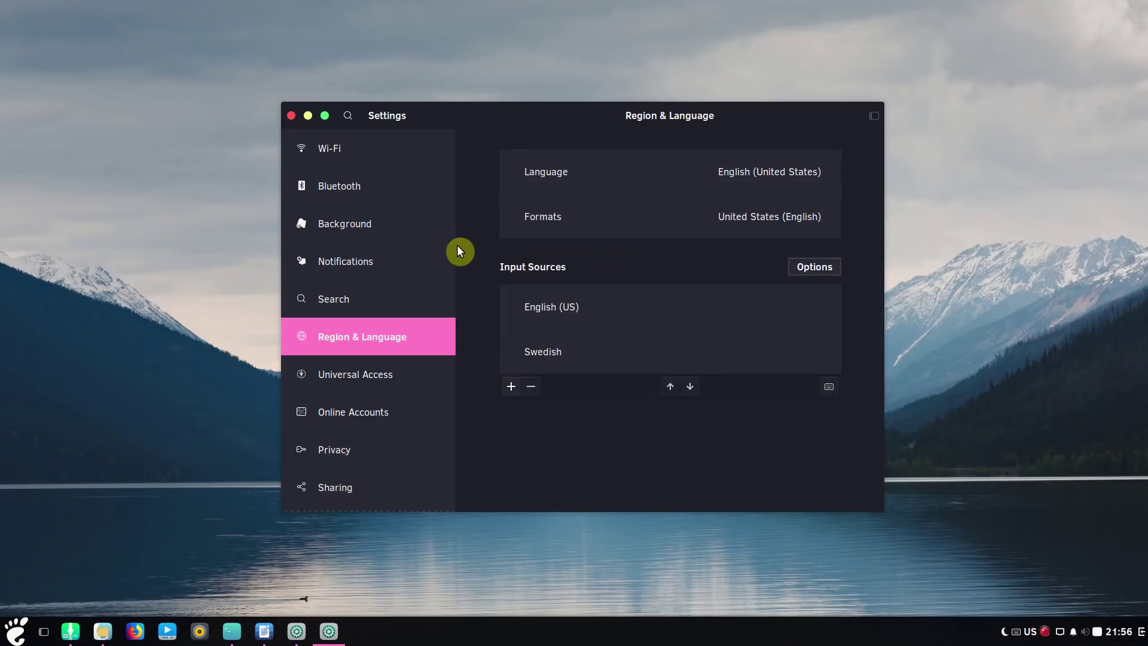
scroll(390, 473, down, 3)
scroll(385, 471, down, 1)
Scroll through the Devices > Keyboard shortcuts list to review input-source switching.
click(385, 465)
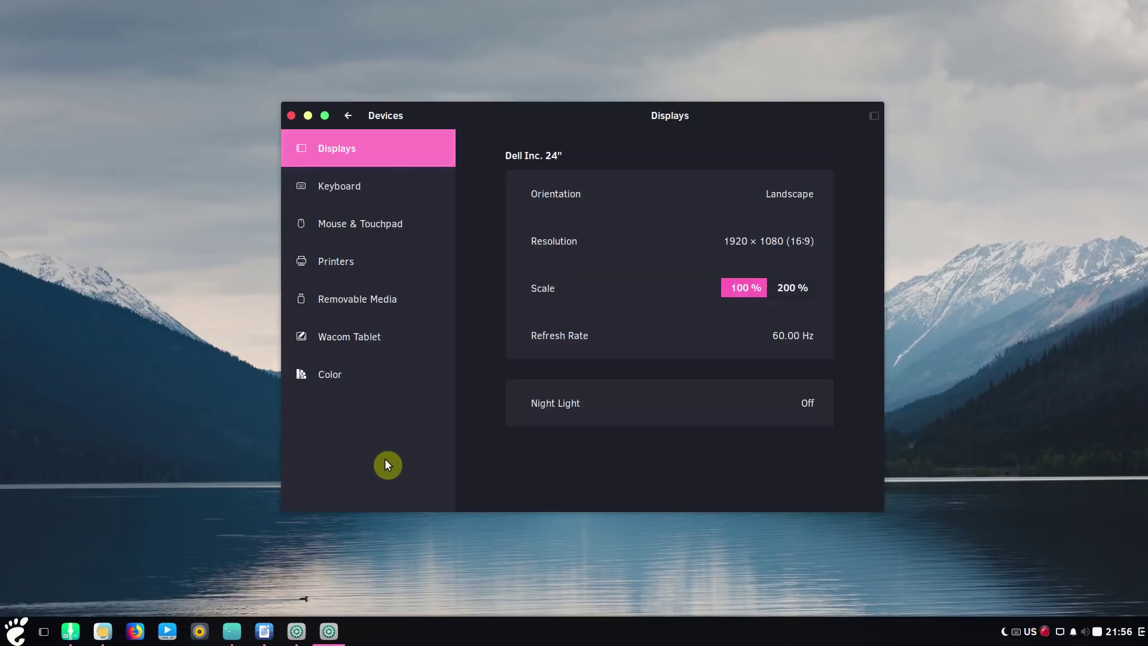
click(382, 192)
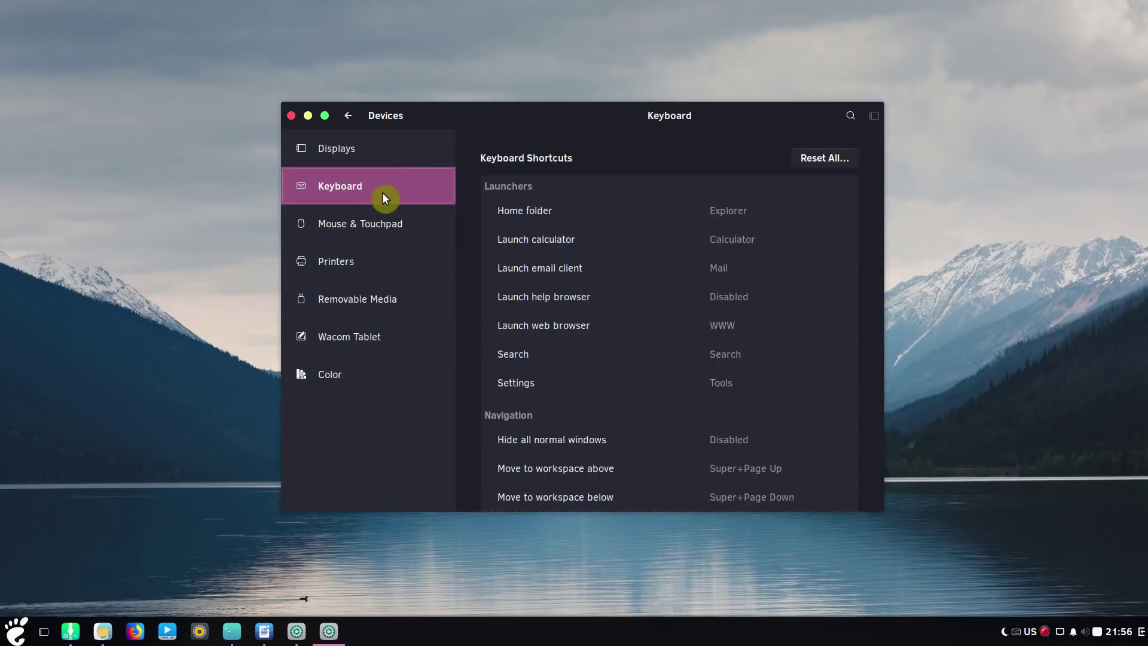
scroll(625, 375, down, 1)
scroll(629, 374, down, 5)
scroll(629, 375, down, 5)
scroll(630, 375, down, 3)
scroll(629, 375, down, 2)
scroll(629, 381, down, 5)
scroll(630, 381, down, 2)
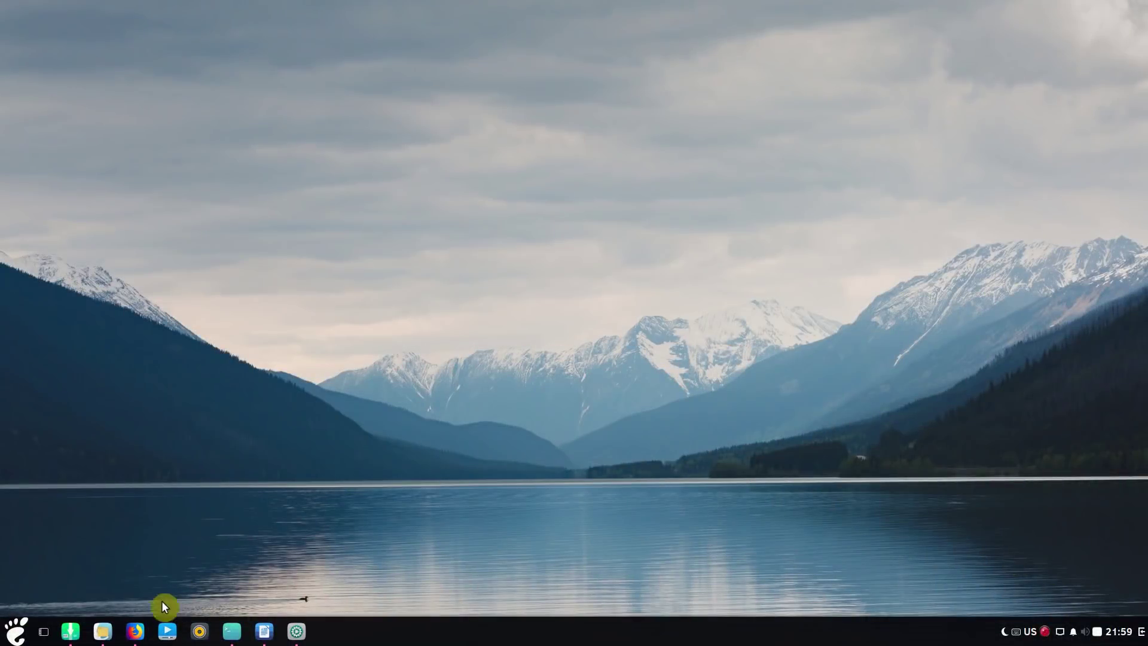
Launch Firefox and set its Preferences to restore the previous session.
click(137, 631)
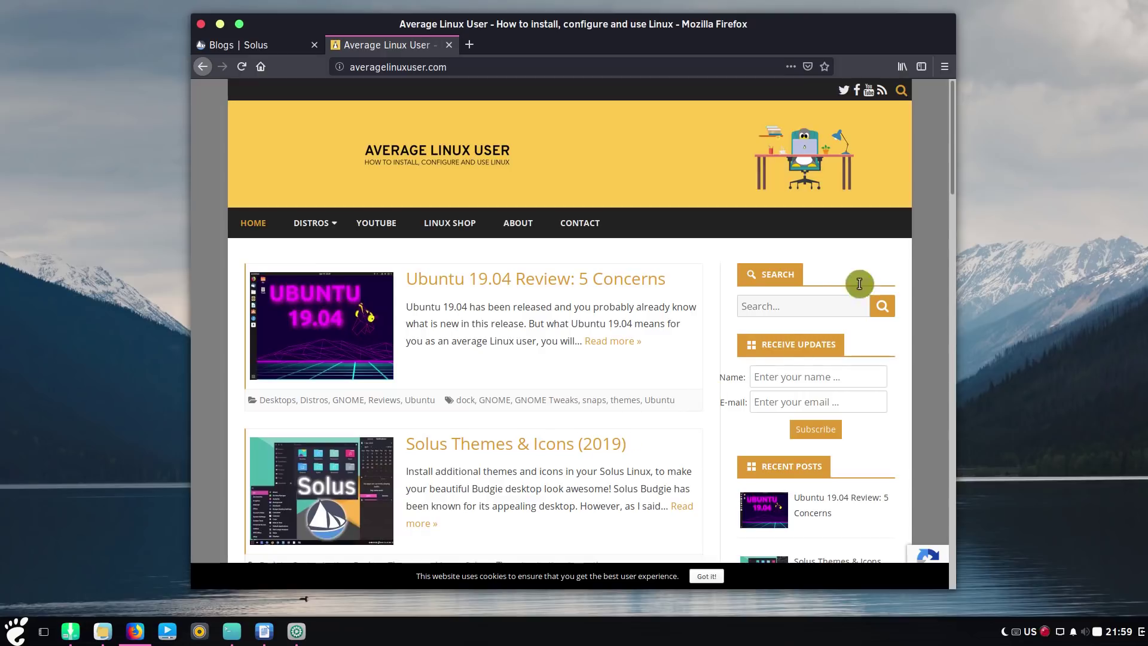
click(944, 67)
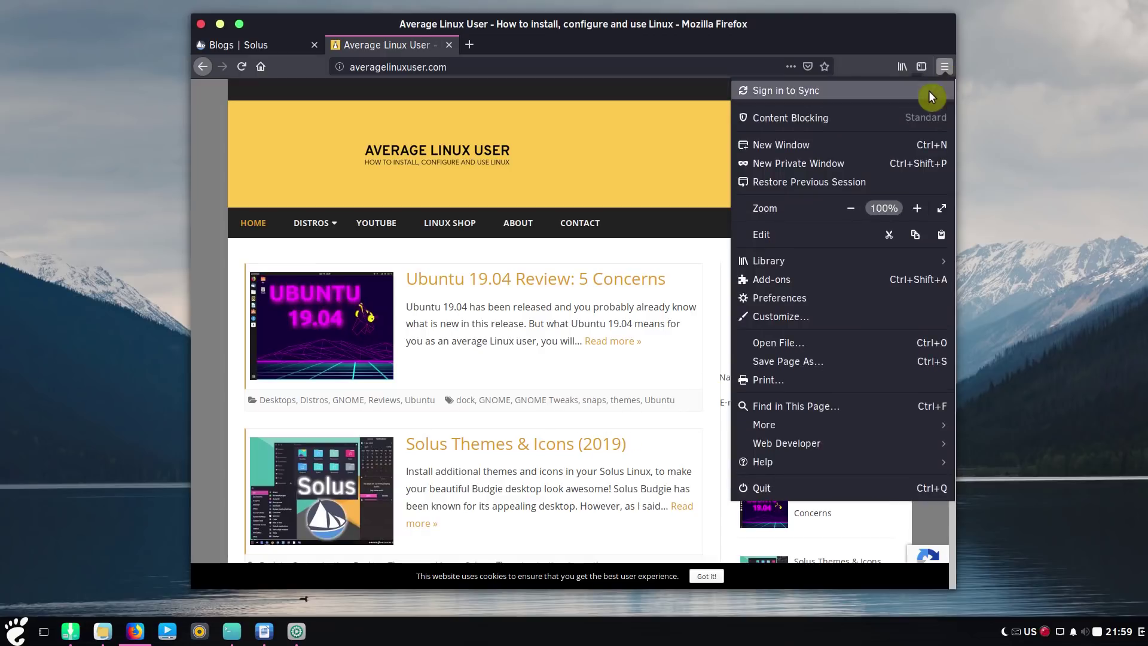
click(863, 305)
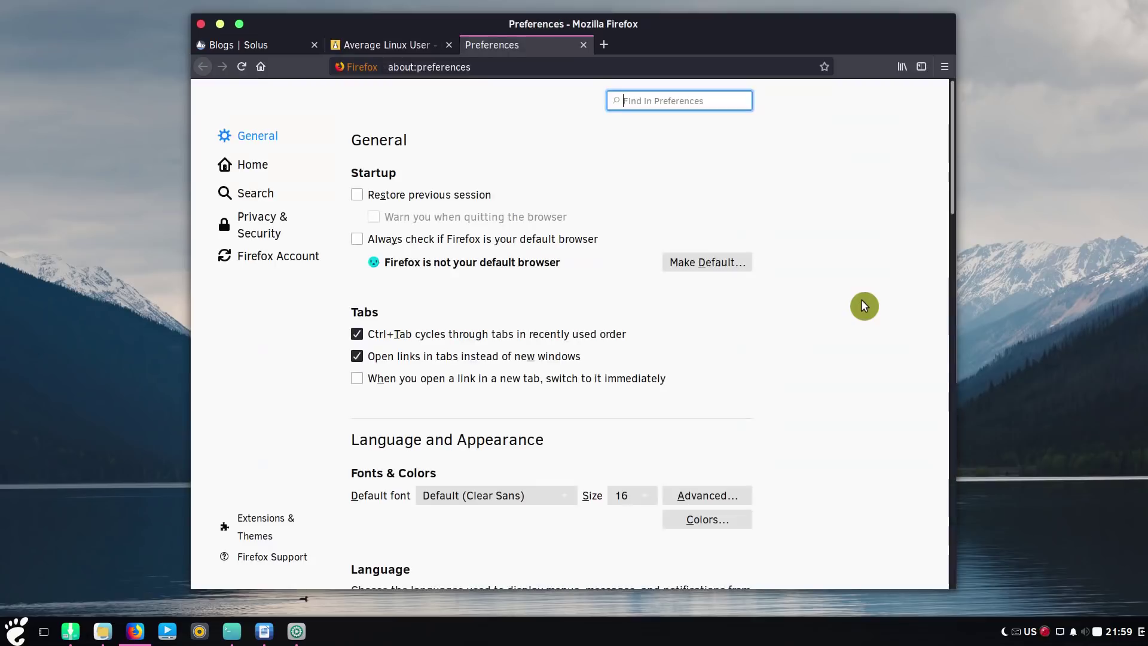
click(356, 196)
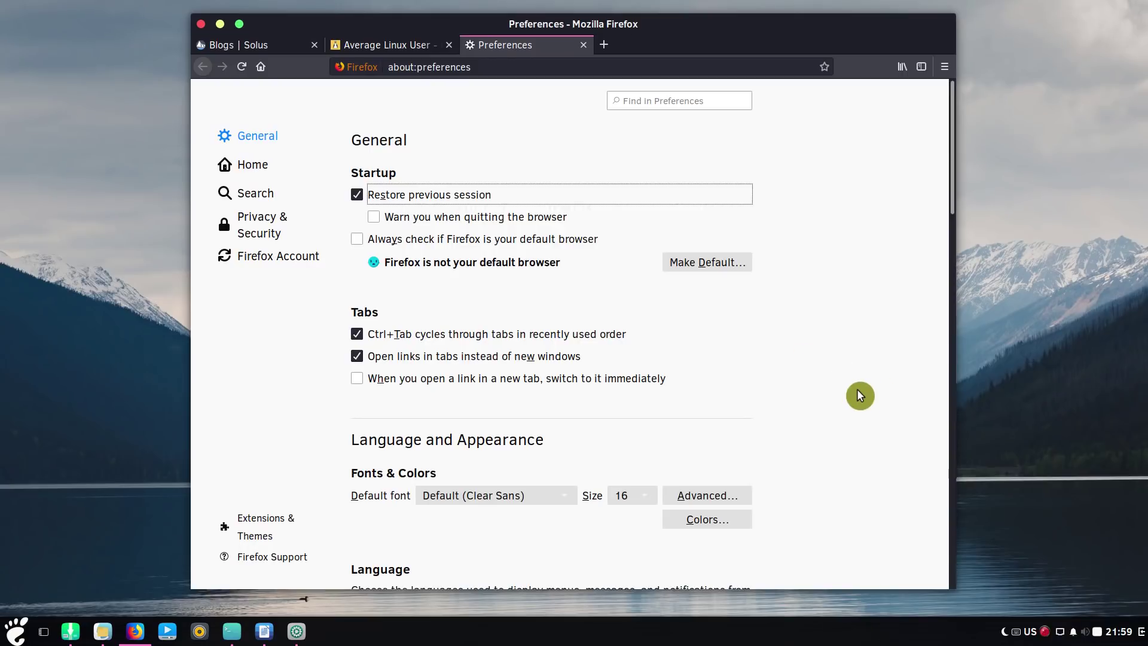
Enable playback of DRM-controlled content in Firefox Preferences.
scroll(859, 393, down, 2)
scroll(858, 392, down, 5)
scroll(859, 393, down, 3)
scroll(857, 393, down, 3)
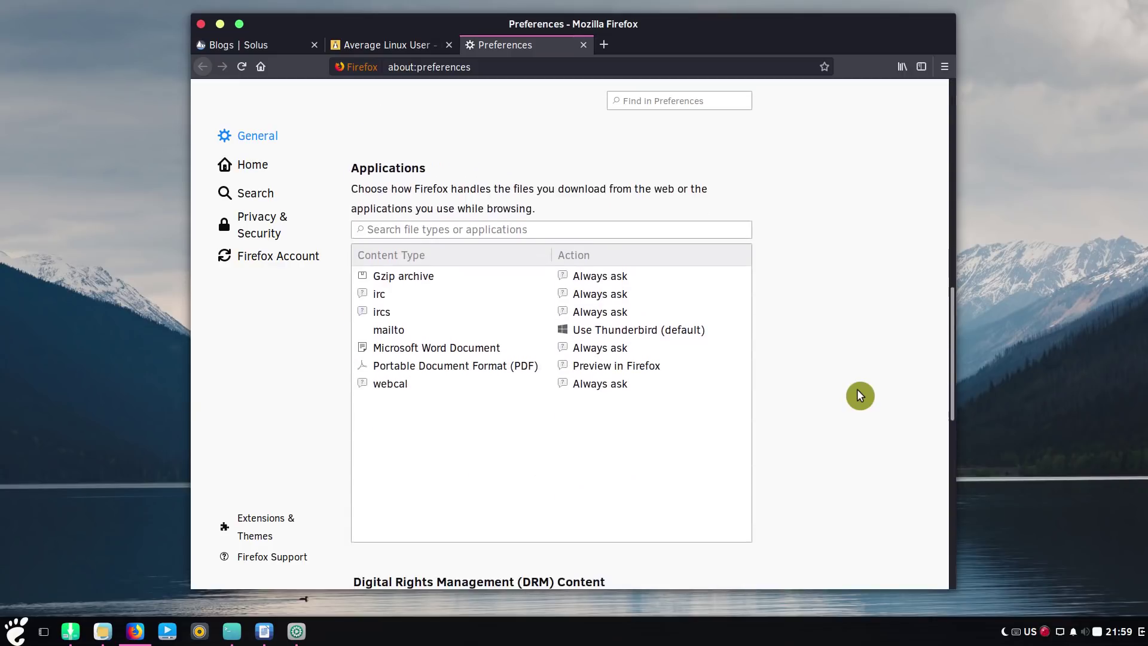
scroll(857, 394, down, 5)
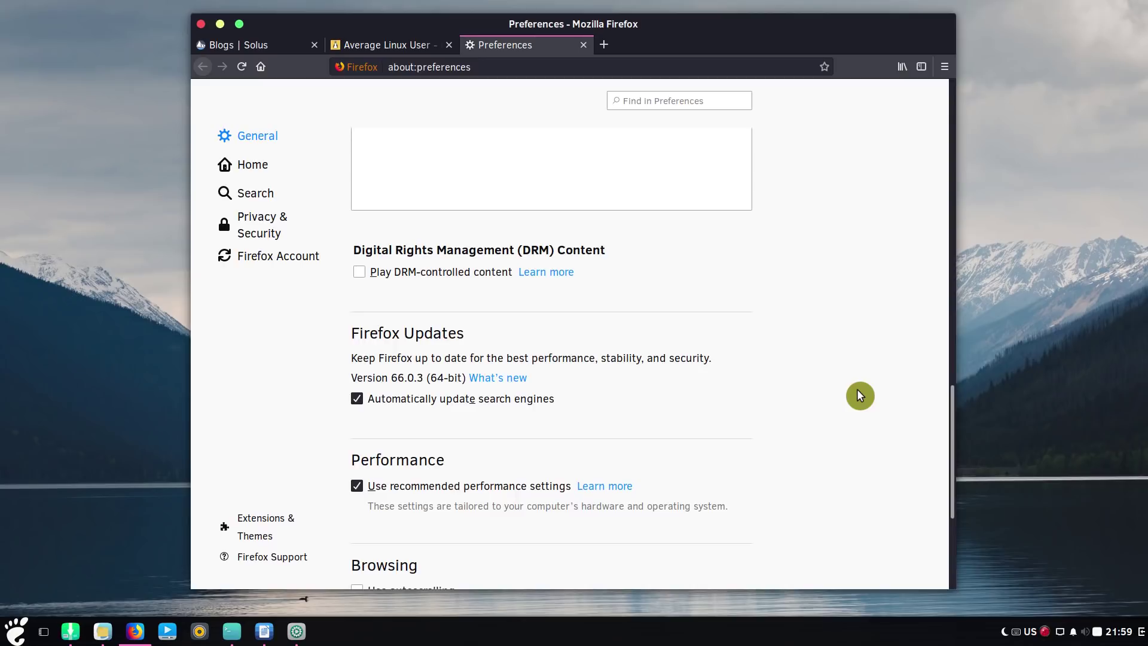
click(359, 276)
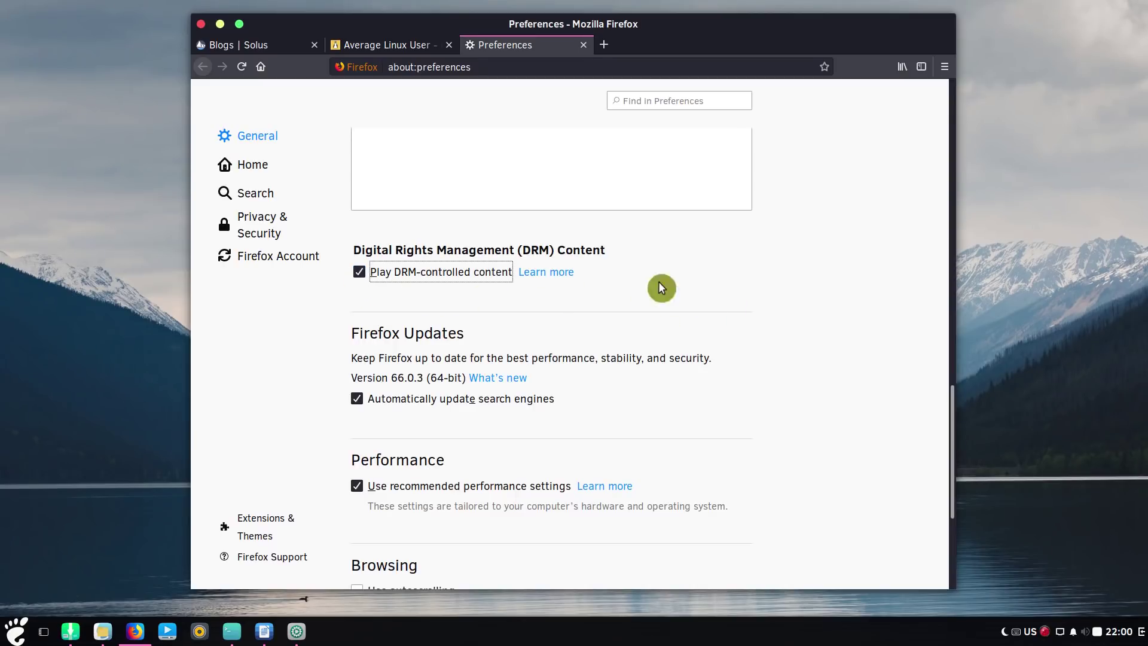
In Privacy & Security, try Strict content blocking, then return to Standard.
click(284, 228)
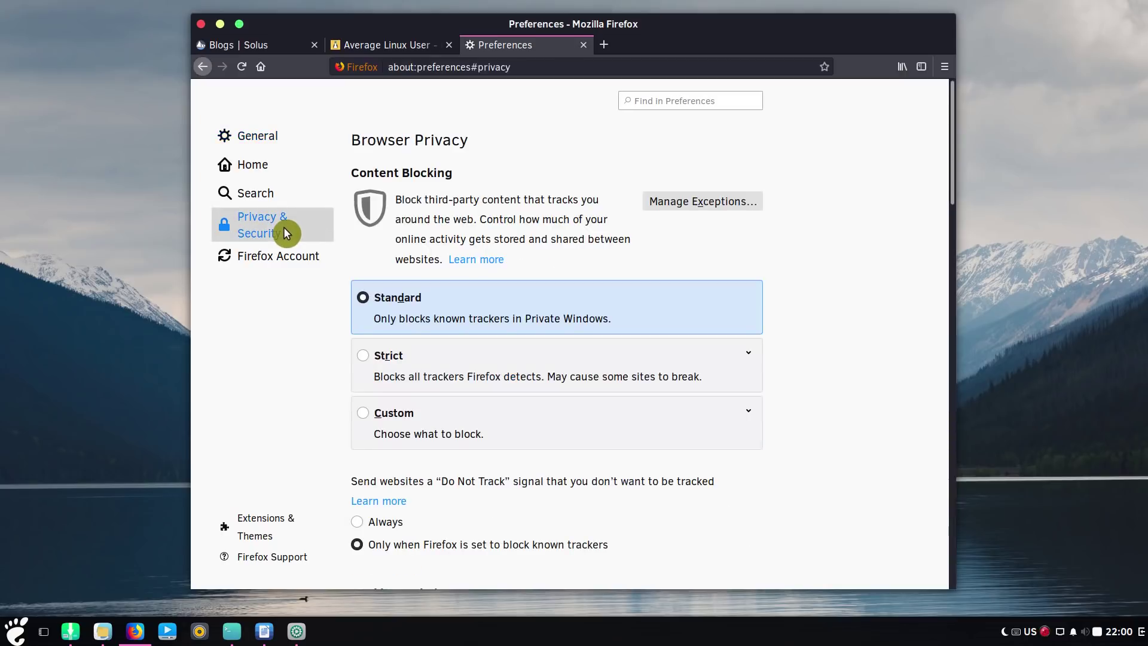
click(376, 355)
click(365, 299)
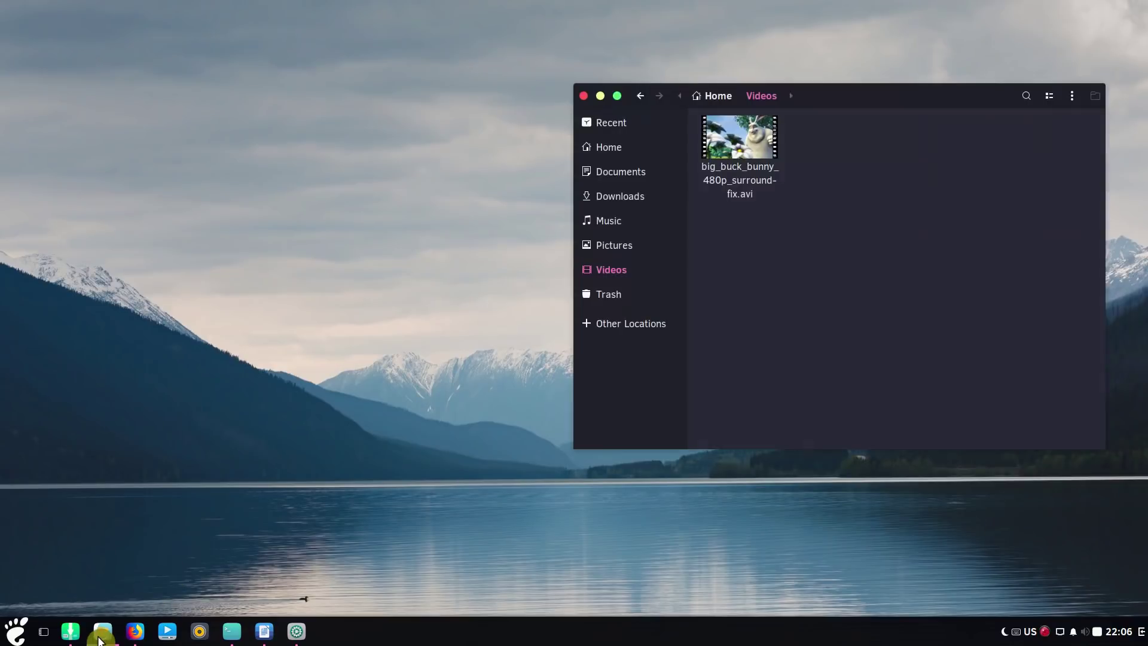
Play big_buck_bunny_480p_surround-fix.avi in the default player, seek to about three minutes, then close it.
click(748, 192)
double_click(749, 193)
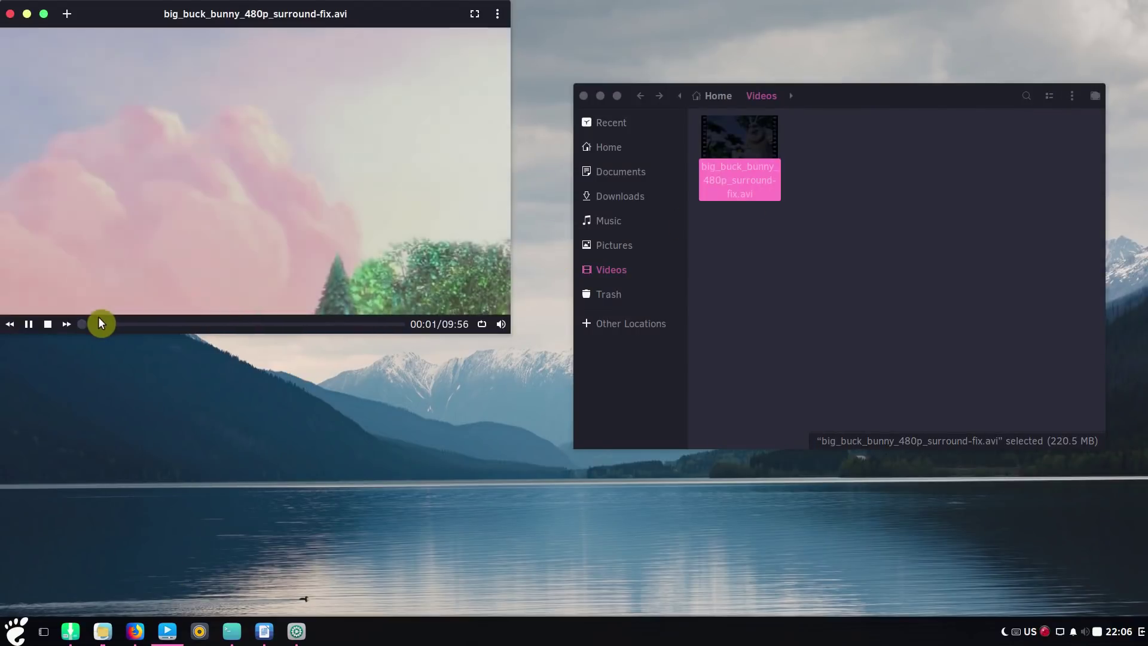
click(97, 324)
drag(144, 325, 263, 328)
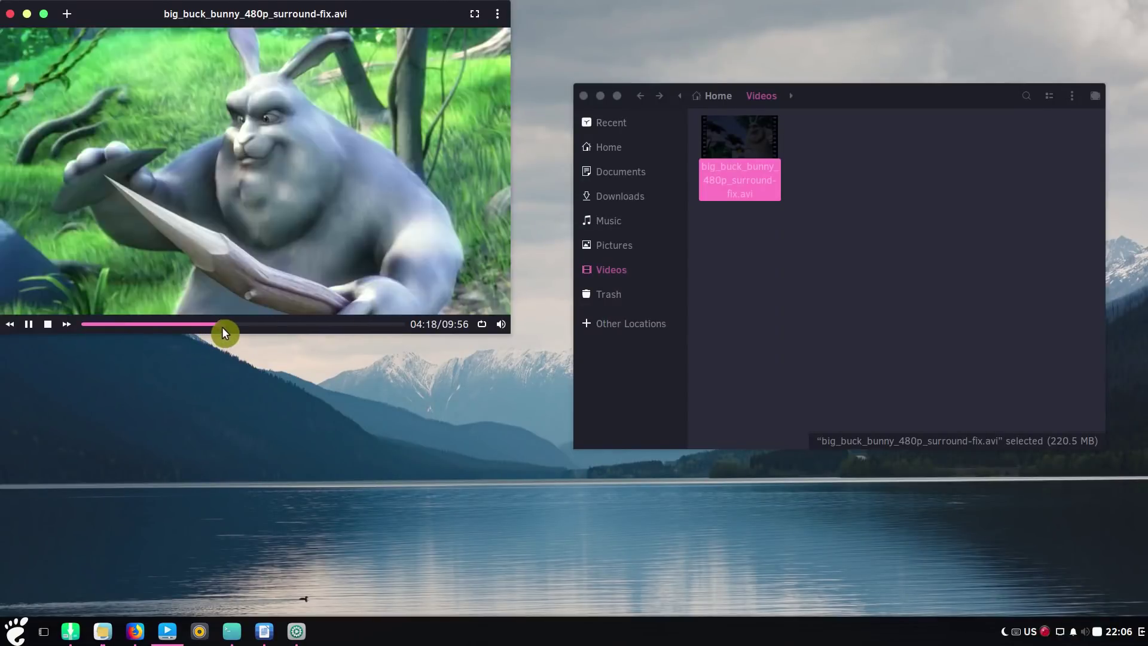
click(10, 14)
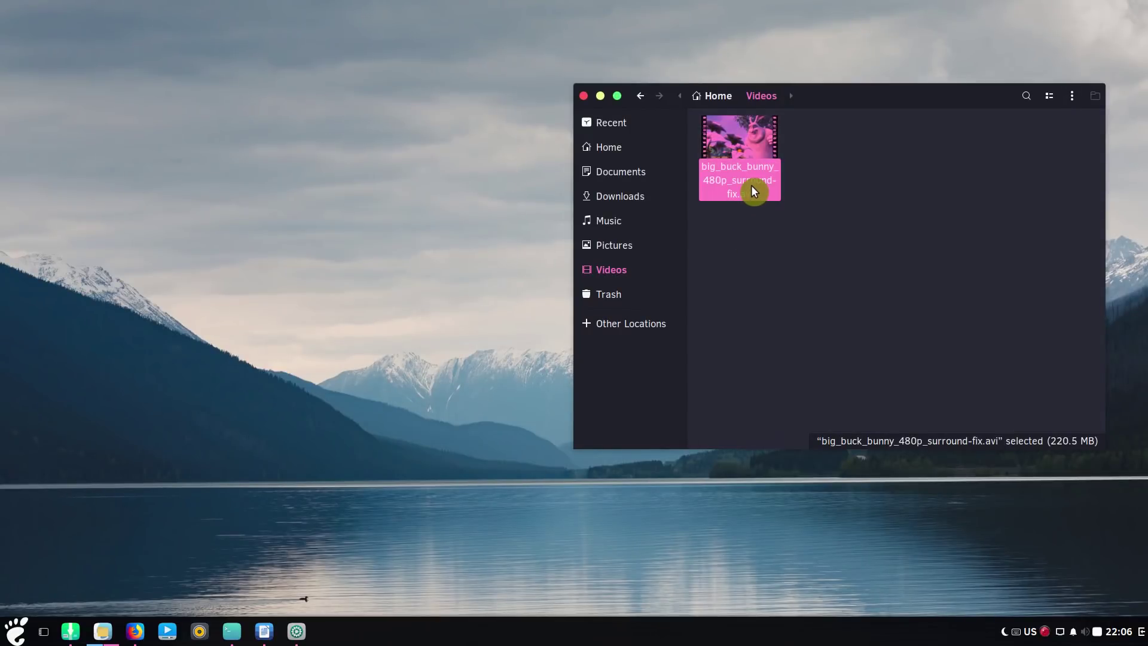
Open the video with VLC, accept its privacy policy, reposition the window and seek ahead.
right_click(751, 184)
click(763, 195)
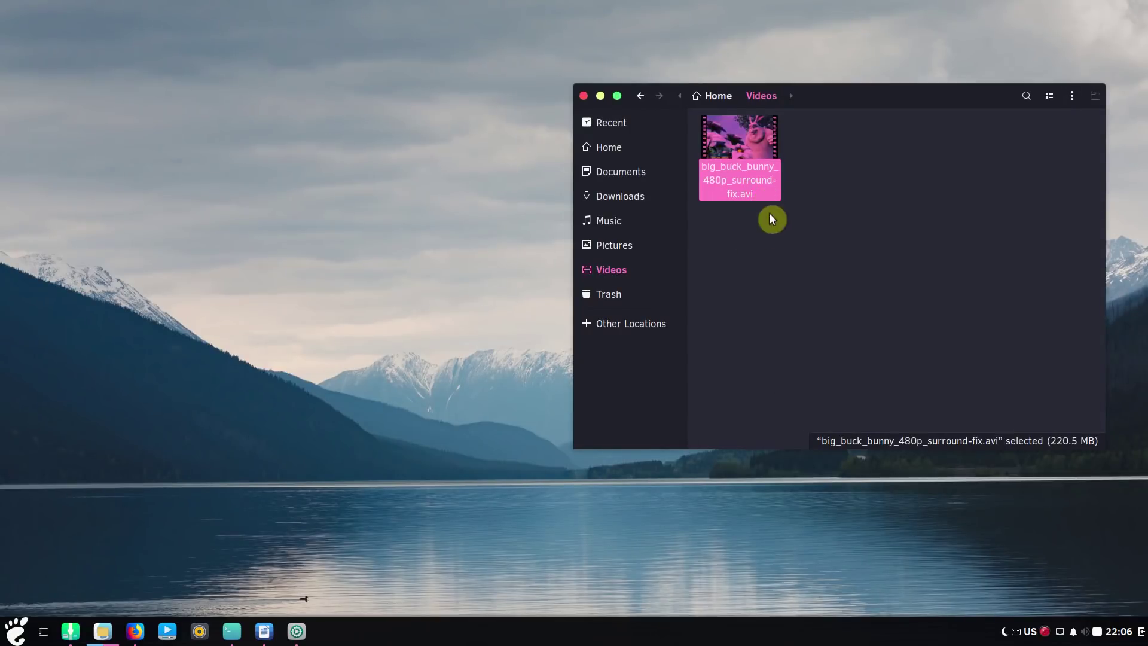
click(700, 454)
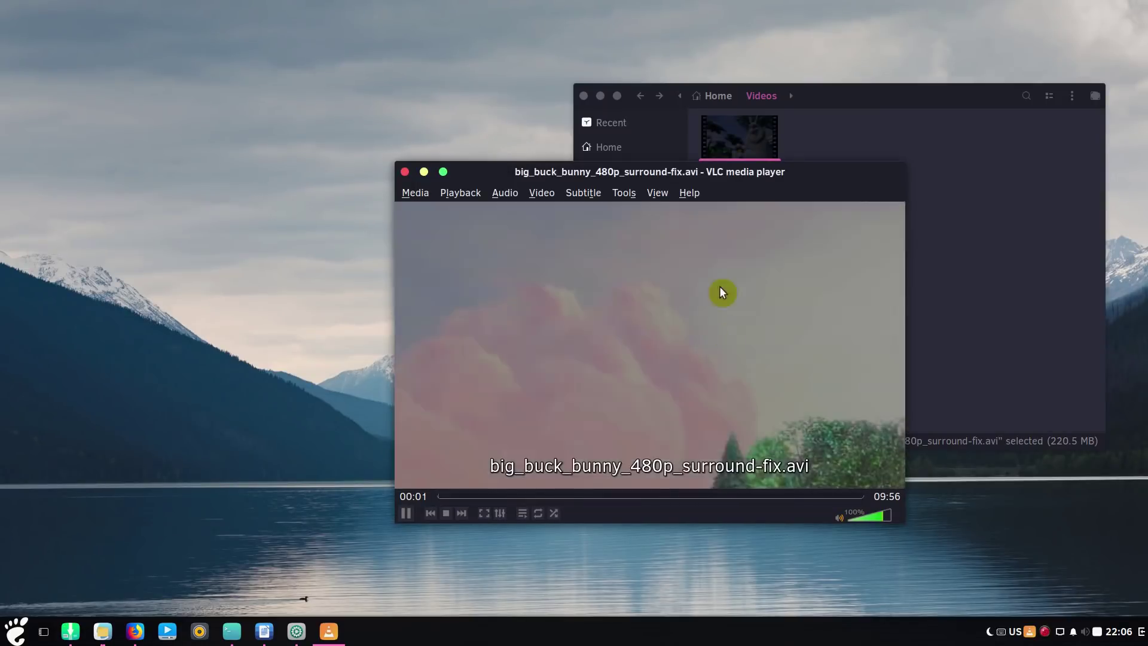
click(601, 95)
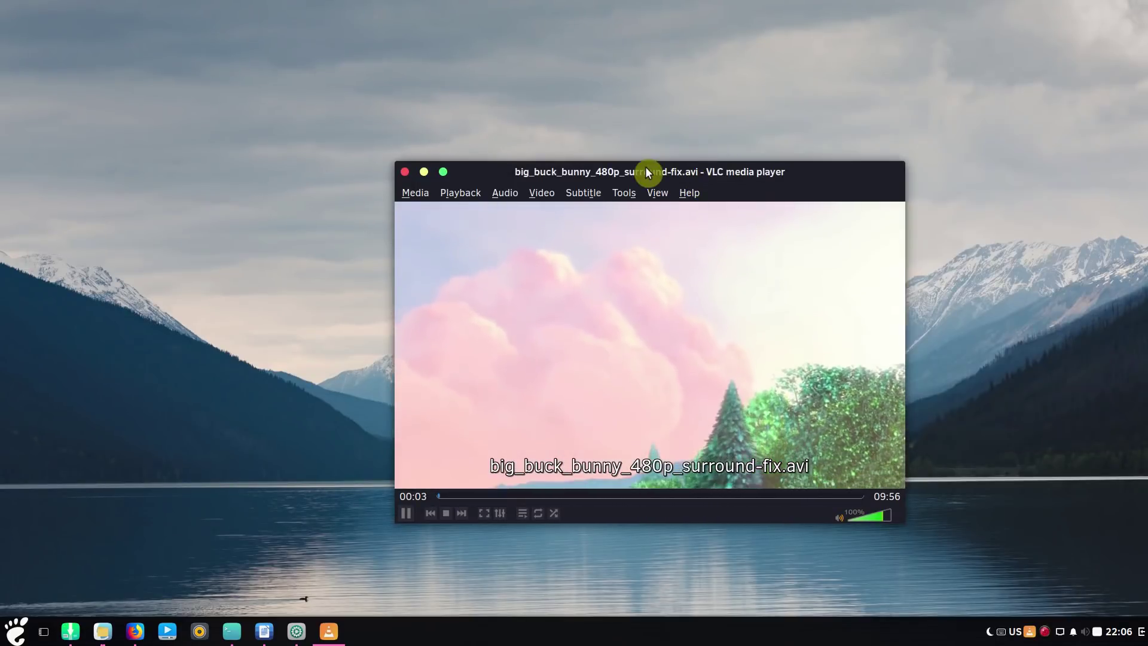
mouse_move(645, 171)
mouse_down()
mouse_move(530, 102)
mouse_move(537, 87)
mouse_up()
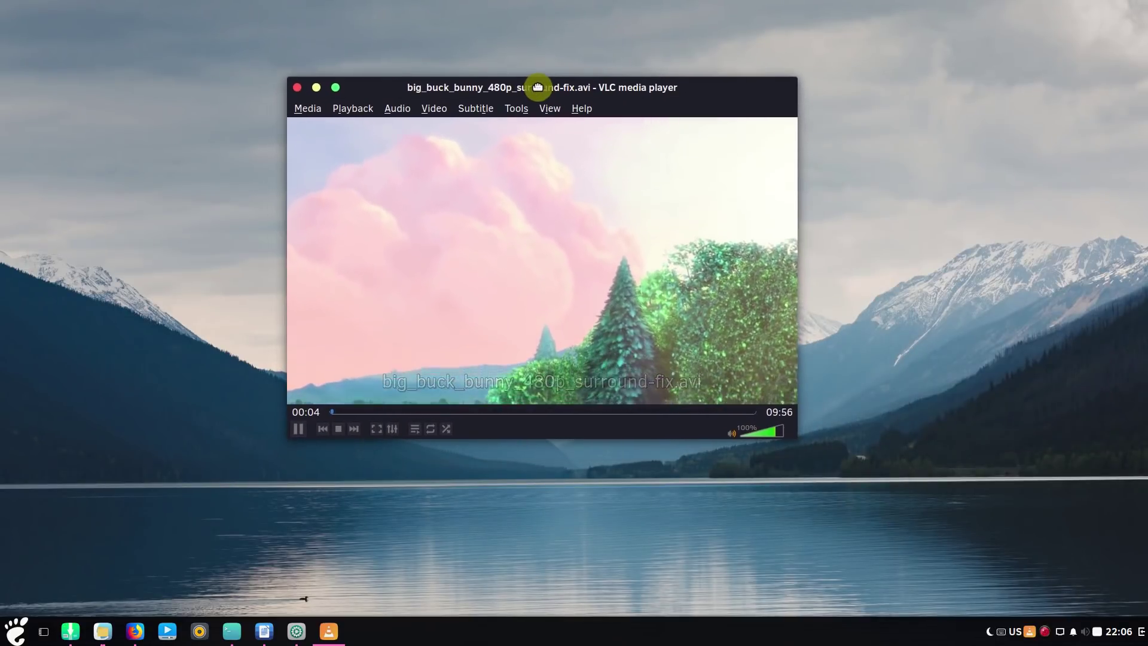
click(362, 411)
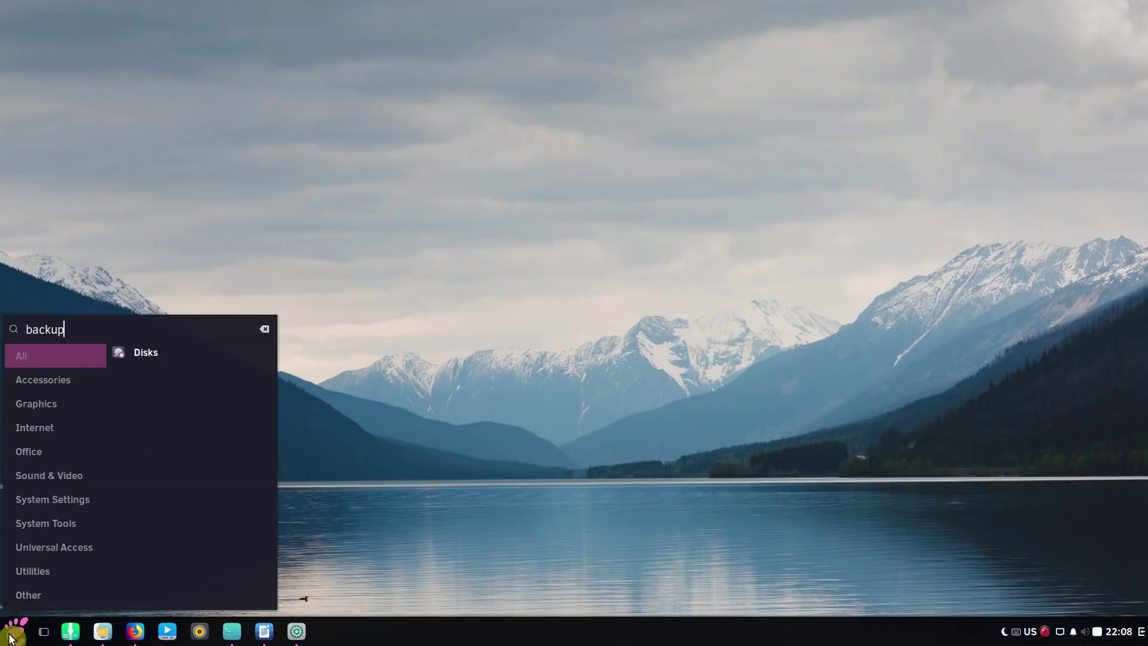
Clear the old search and search Software Center for 'Deja dup'.
key(BackSpace)
key(BackSpace)
key(BackSpace)
key(BackSpace)
key(BackSpace)
key(BackSpace)
click(86, 616)
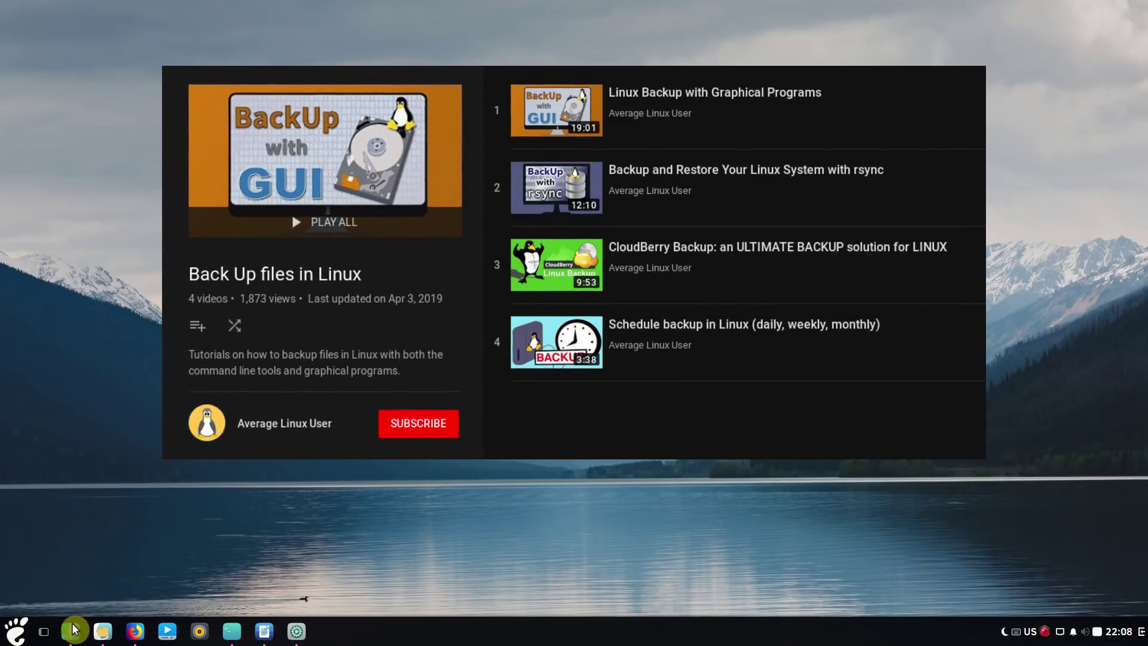
text(D)
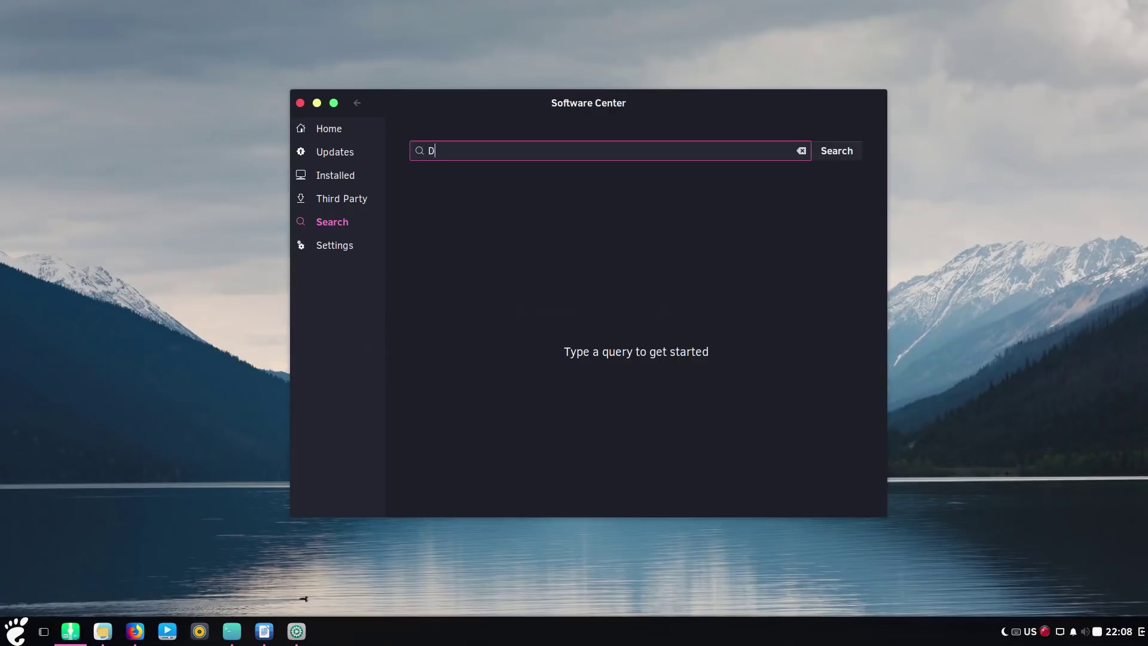
text(eja dup)
key(Return)
Install Déjà Dup Backup Tool, confirming its dependencies.
click(504, 197)
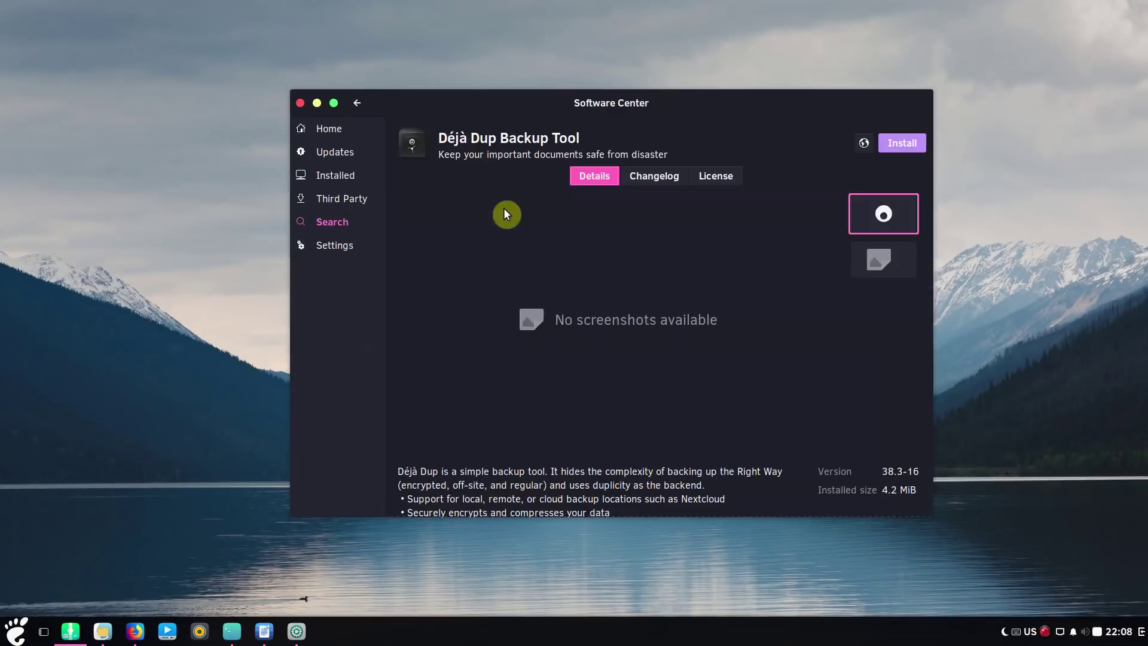
click(893, 149)
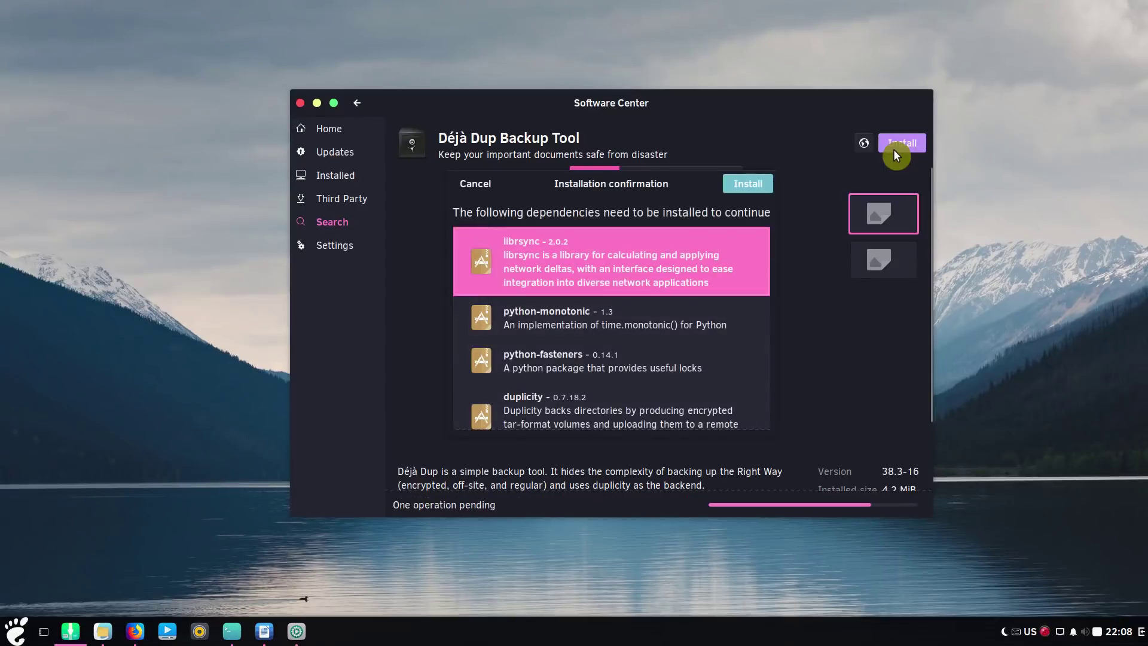
click(758, 186)
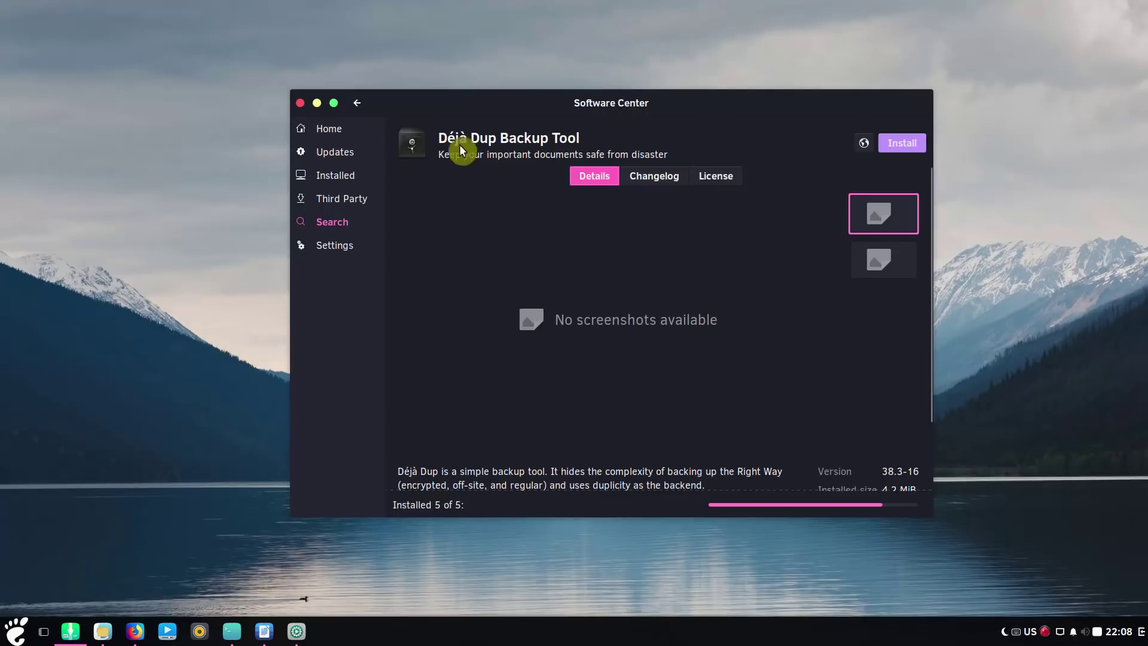
click(317, 106)
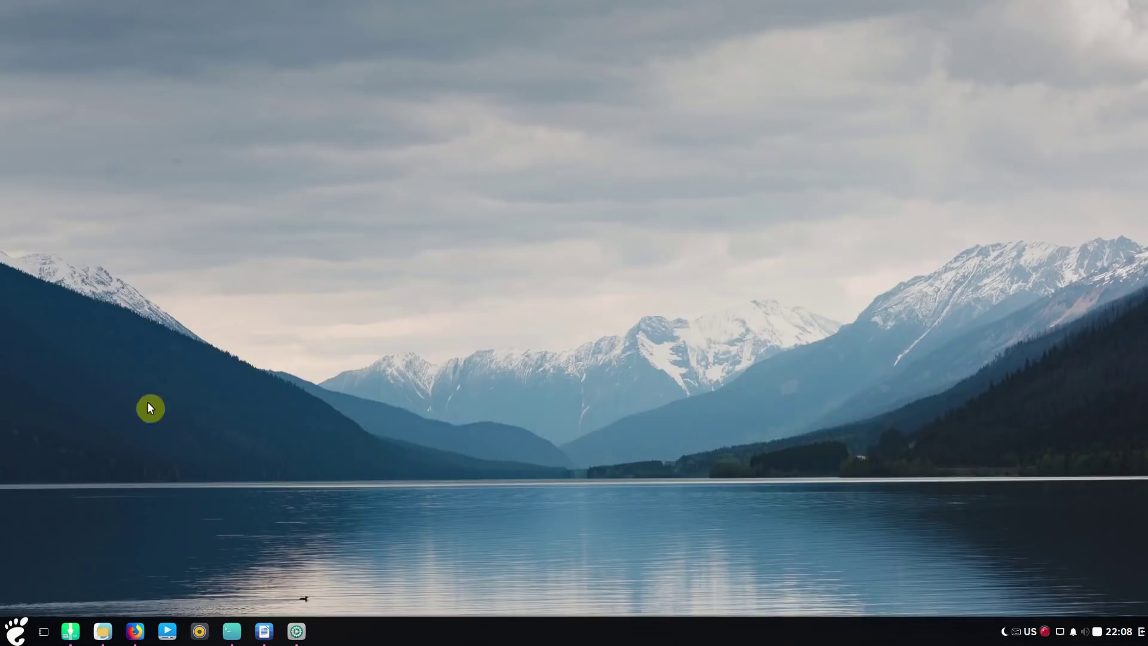
click(13, 634)
text(dej)
click(173, 352)
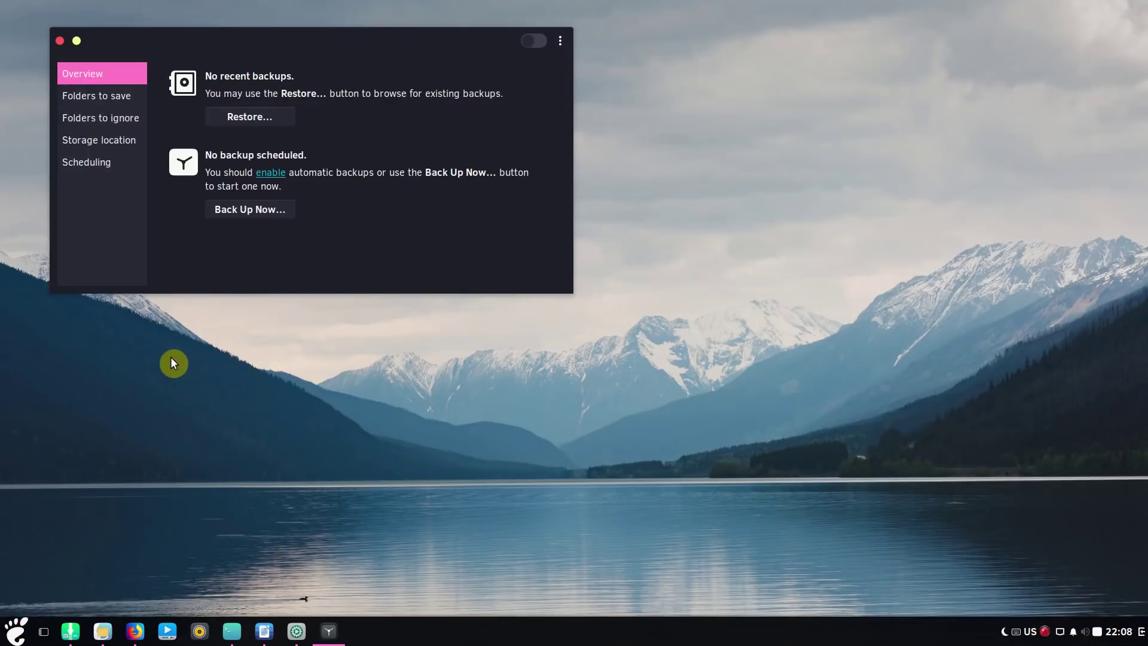
click(108, 96)
click(99, 118)
click(95, 143)
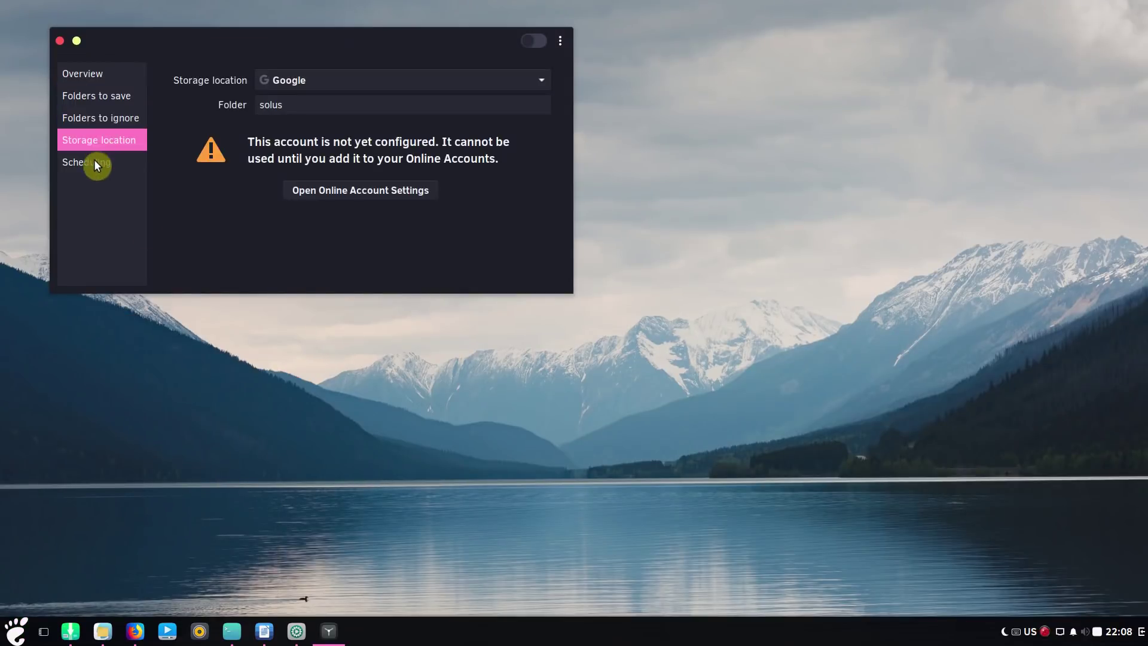
click(96, 77)
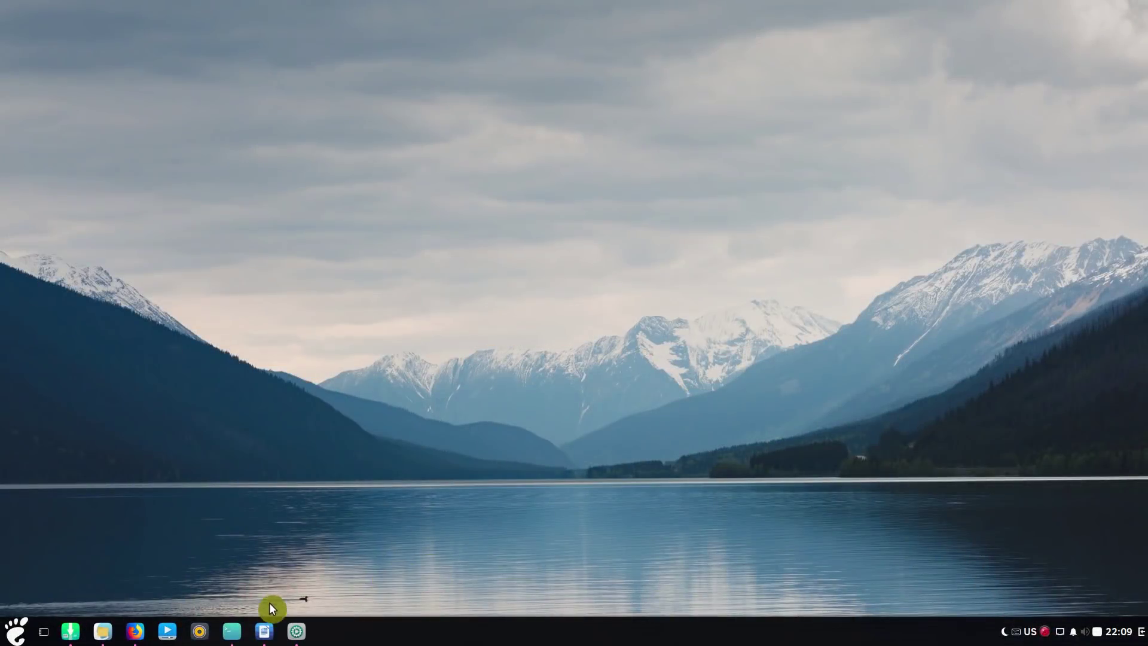
Run 'sudo eopkg rmo' in a terminal and authenticate; nothing needs removing.
click(231, 631)
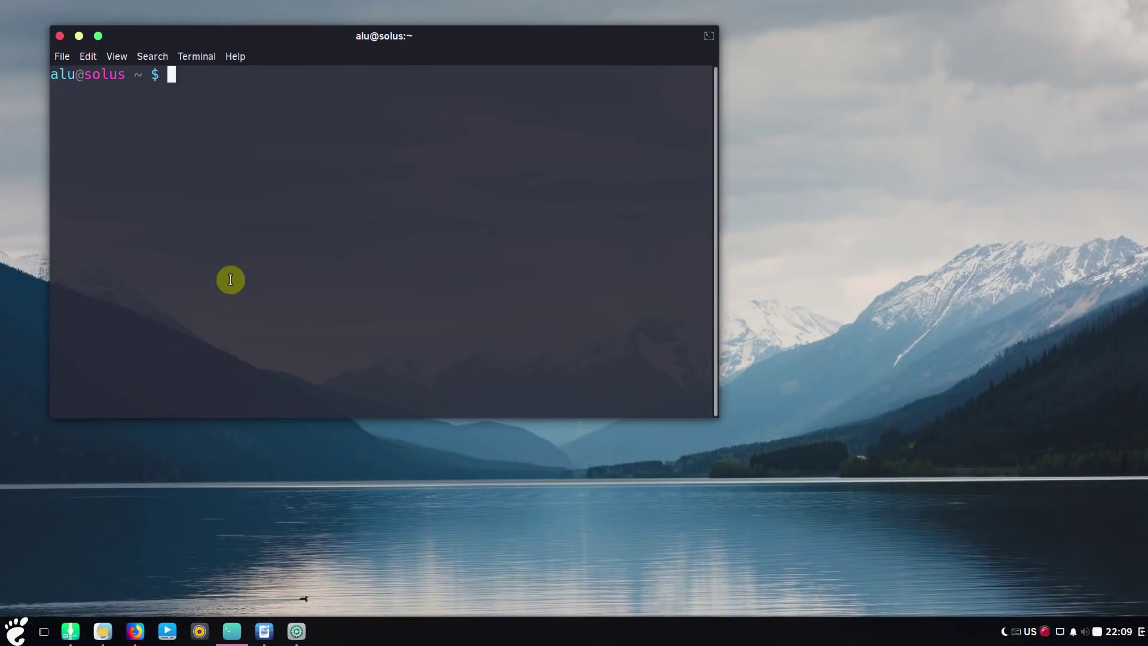
text(sudo eopkg rmo)
key(Return)
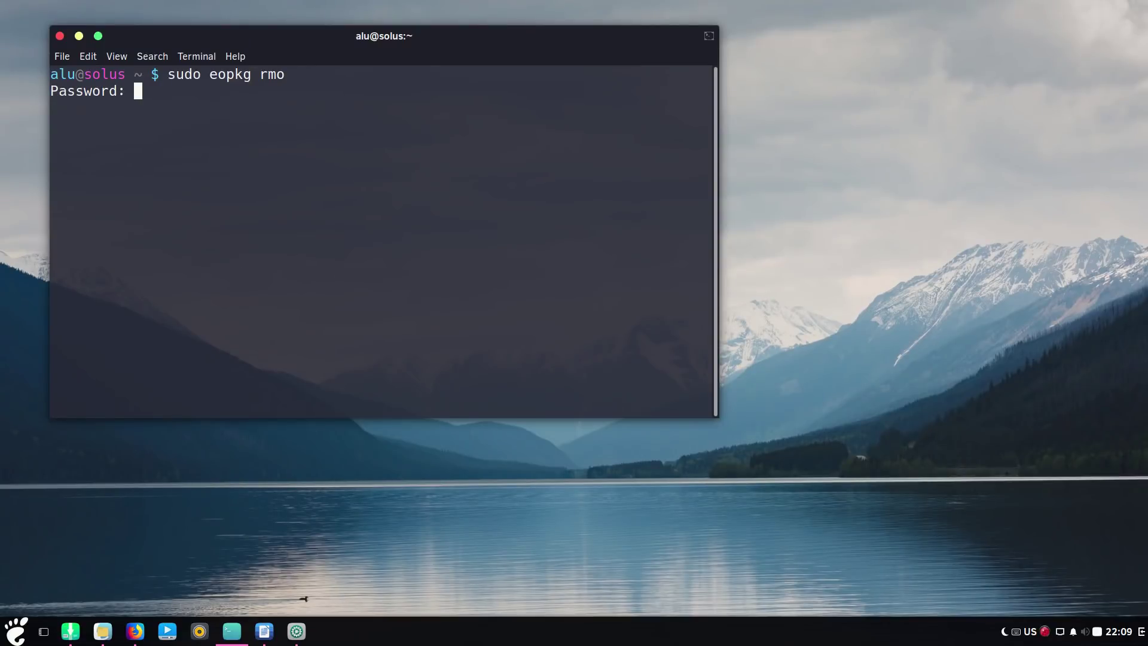
key(Return)
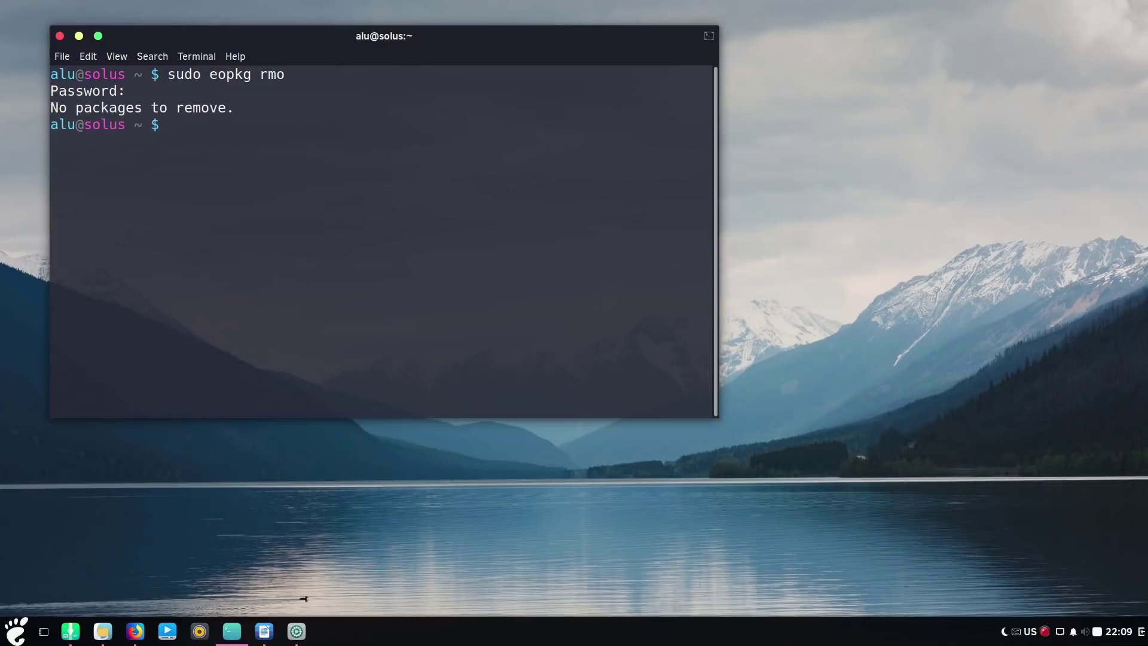
Install BleachBit from its Software Center page, confirming its three Python dependencies.
click(78, 35)
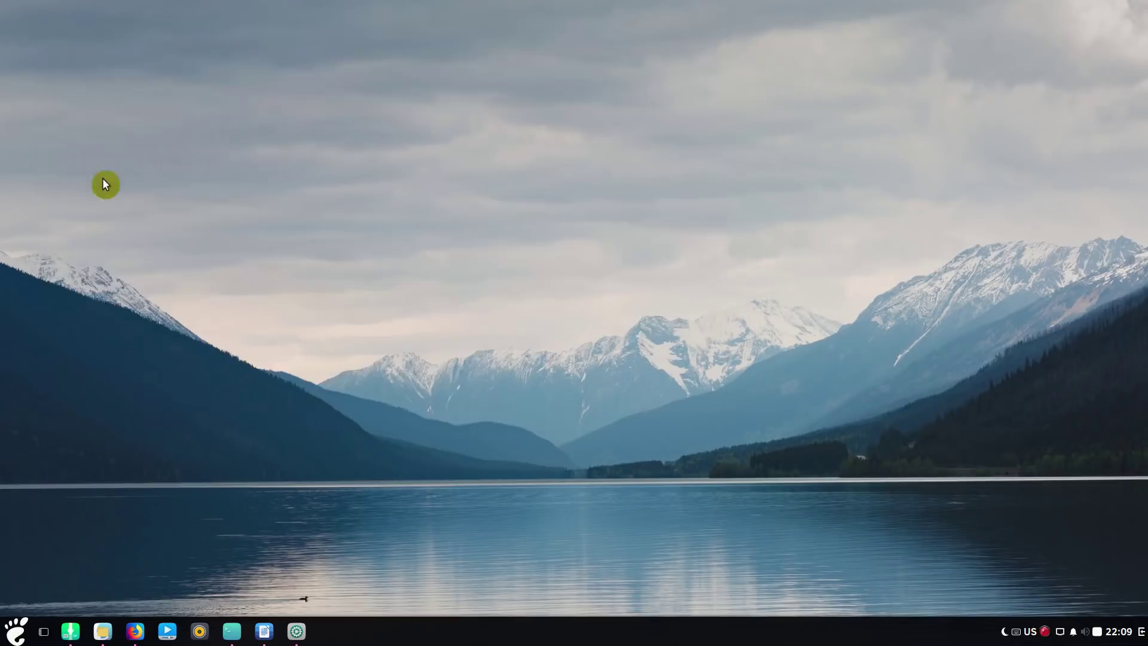
click(70, 630)
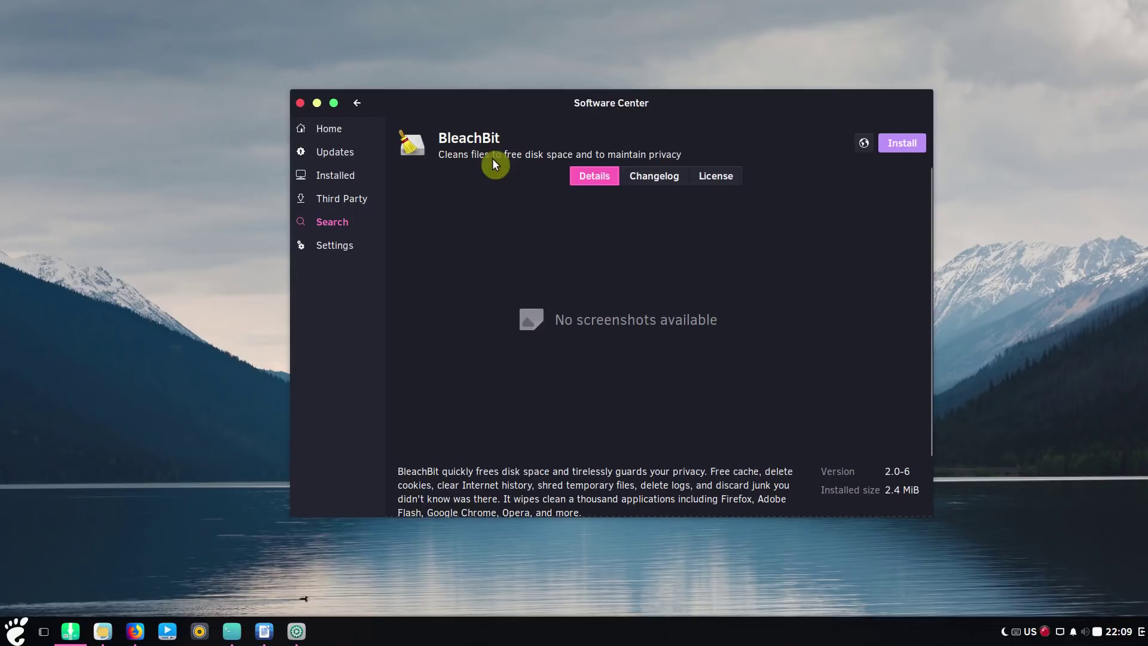
click(912, 144)
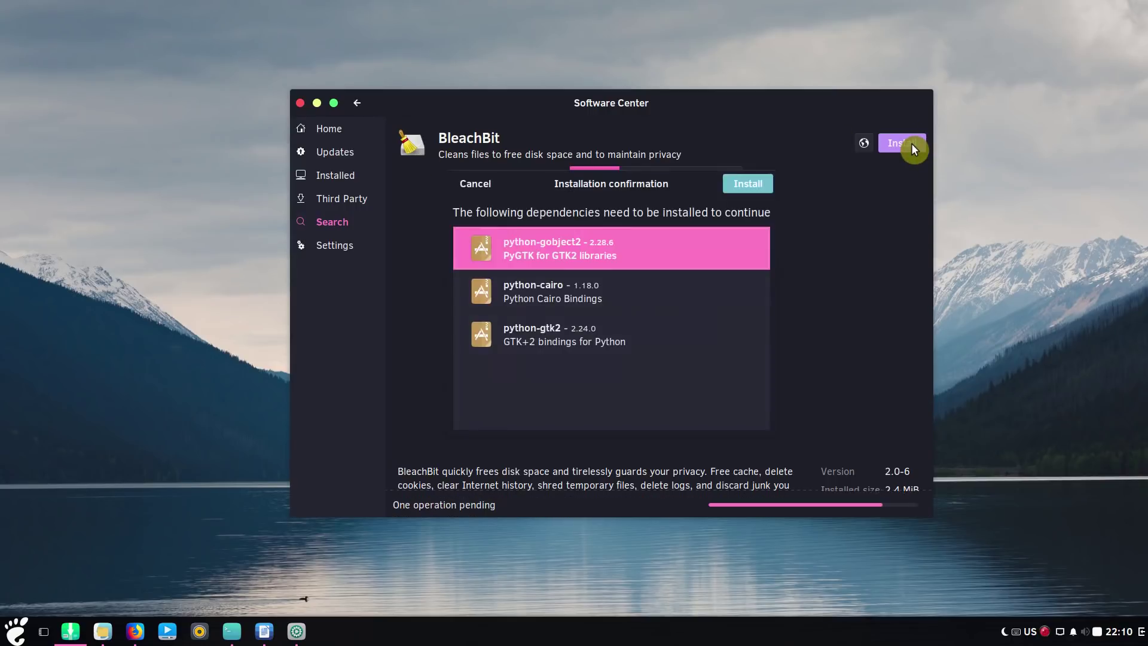
click(768, 184)
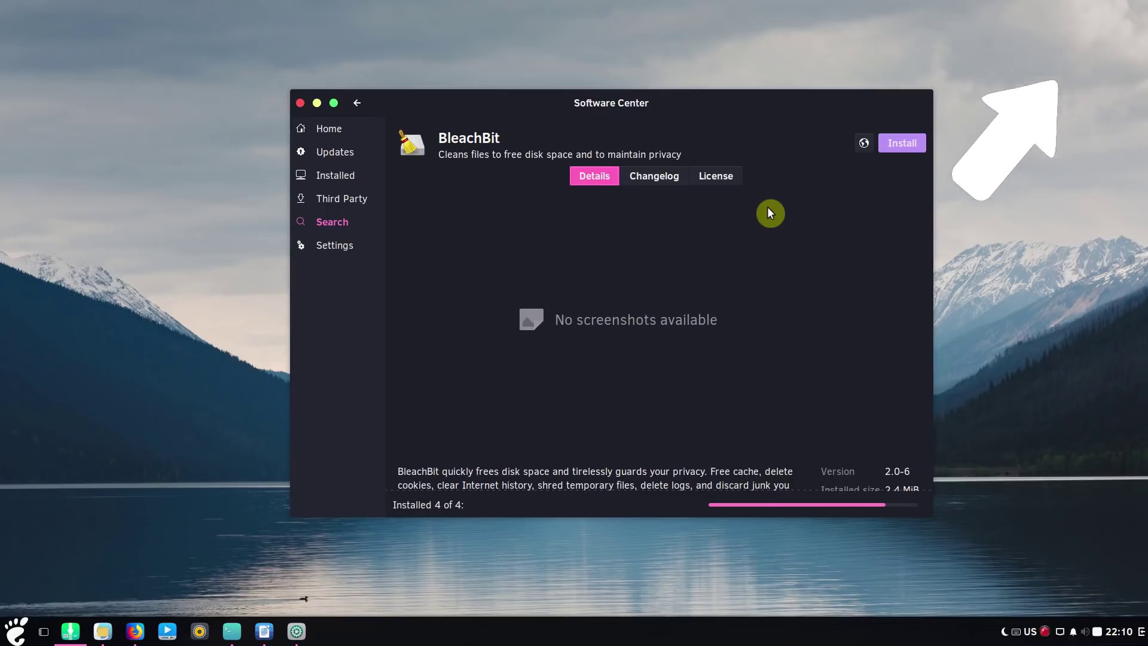
click(16, 633)
Launch BleachBit via 'blea', dismiss its Preferences and update offer, and maximize it.
text(blea)
key(Return)
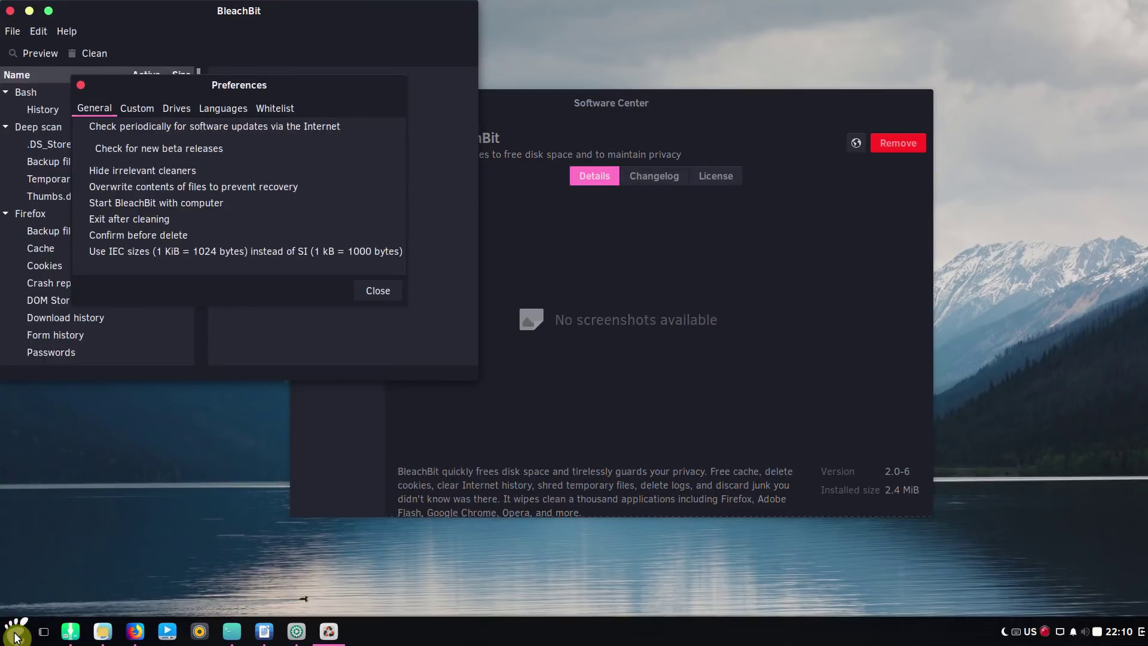
click(371, 301)
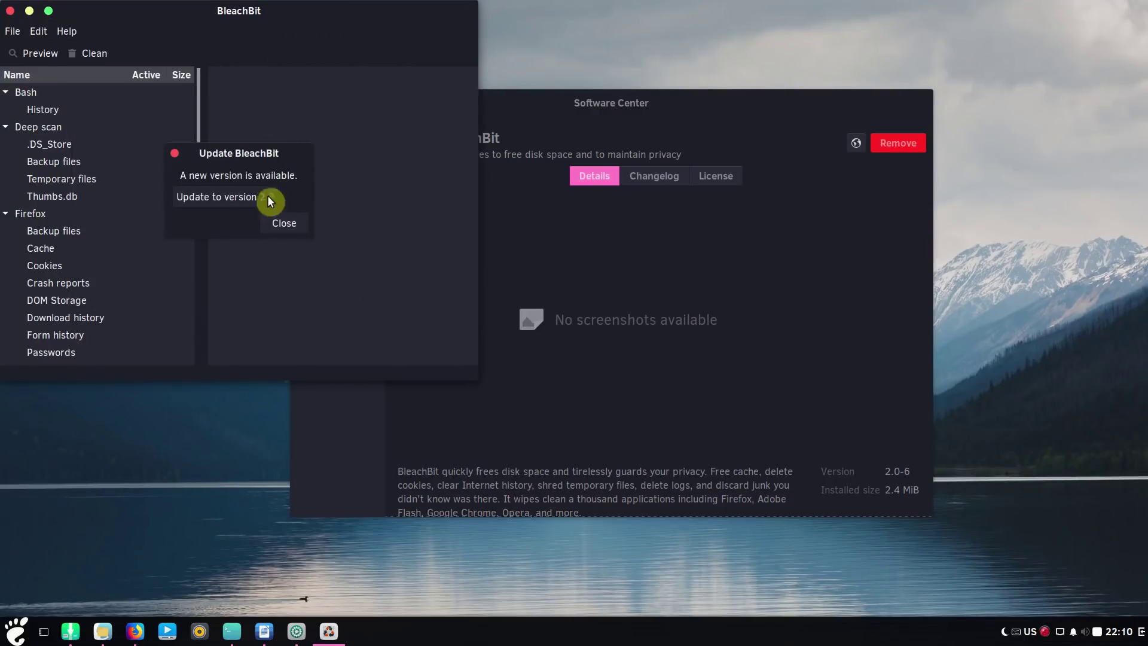
click(277, 222)
double_click(240, 12)
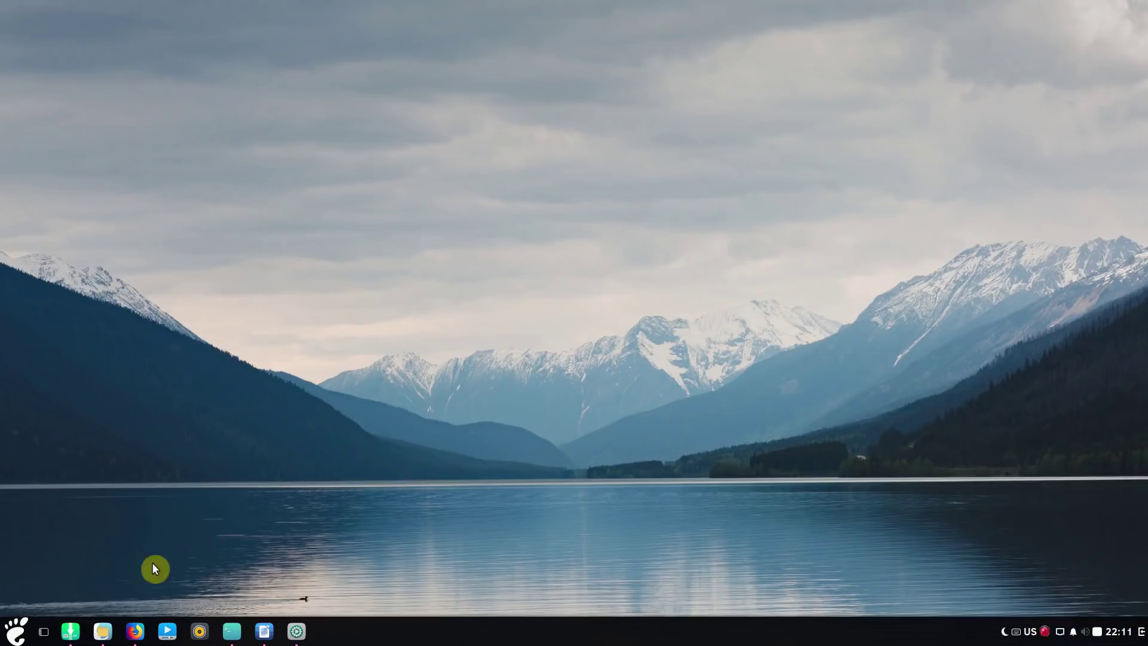
Install nautilus-dropbox from the Dropbox search results, authenticating with the password.
click(70, 631)
text(dropbox)
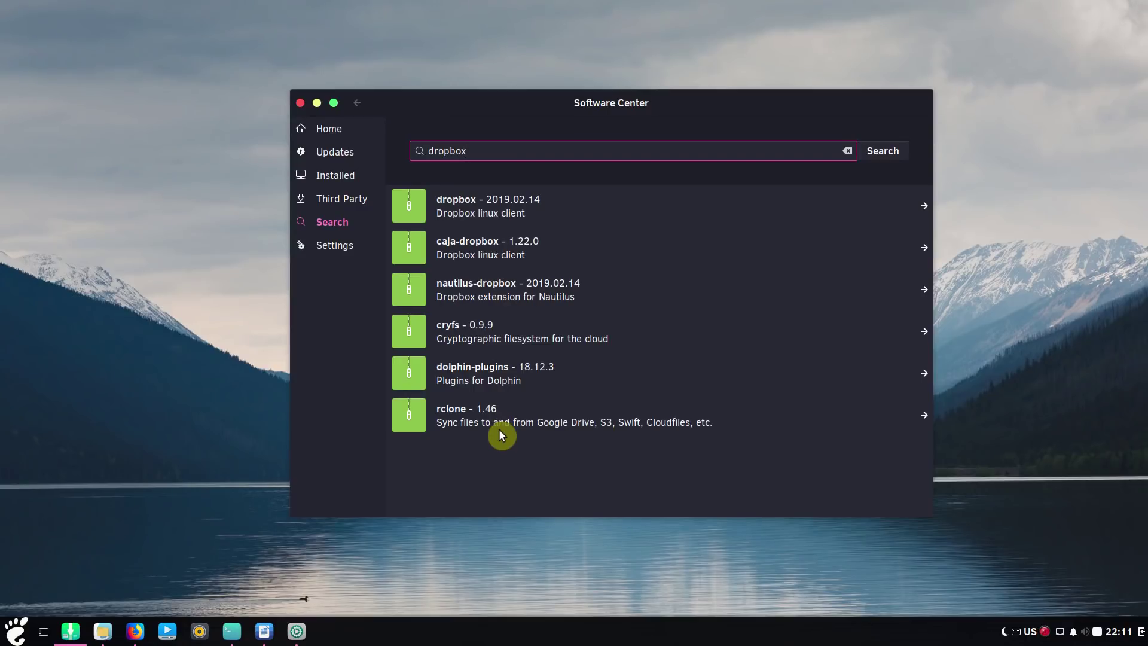
click(534, 291)
click(891, 145)
click(747, 184)
key(Return)
Launch Dropbox from the menu, accept the proprietary daemon download, and open its tray icon.
click(70, 630)
click(18, 633)
text(dro)
key(Return)
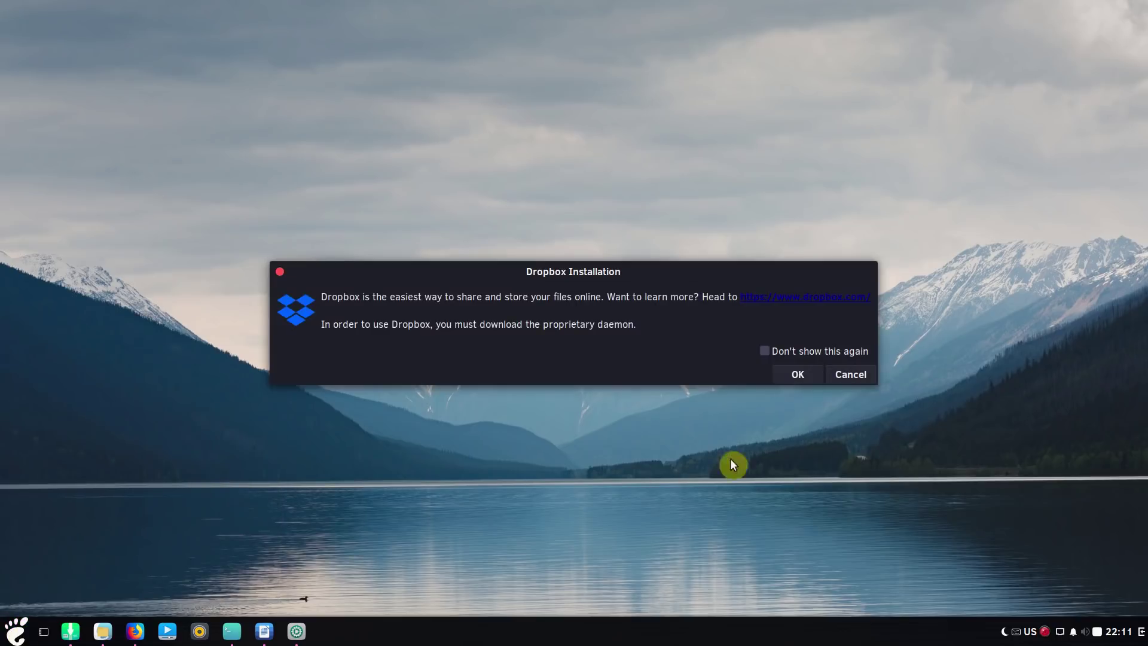
click(802, 374)
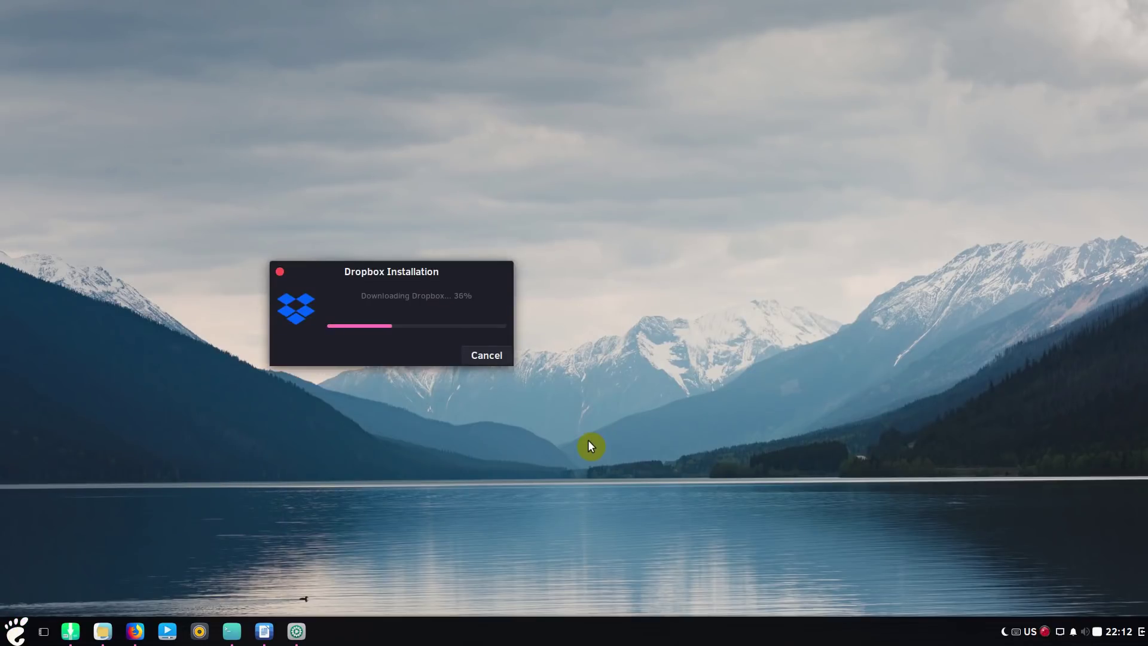
click(1030, 632)
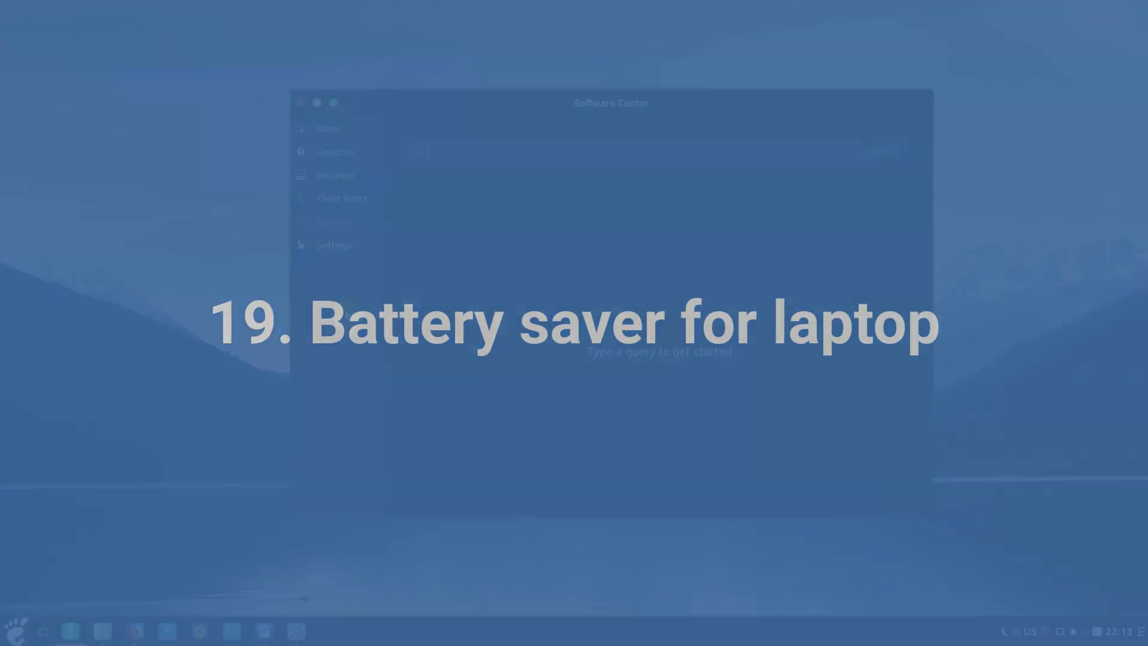
Search Software Center for 'TLP' and install the TLP package.
text(TLP)
key(Return)
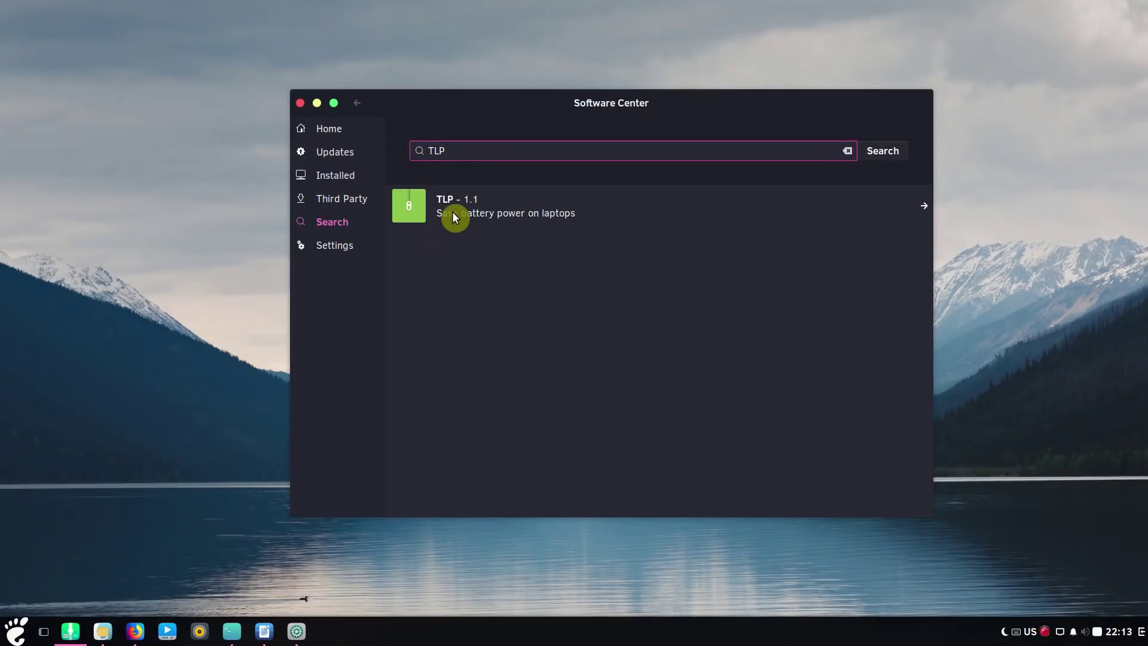
click(455, 209)
click(909, 141)
click(761, 184)
Start the TLP power service with 'sudo tlp start' in a terminal.
click(318, 106)
click(232, 631)
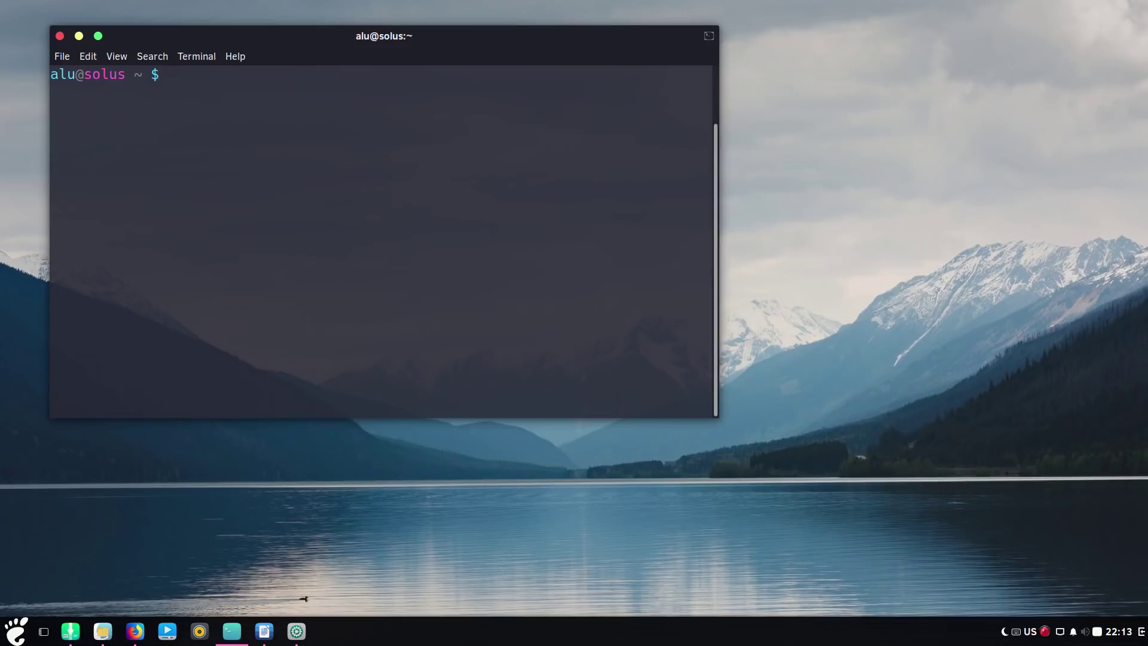
text(sudo tlp start)
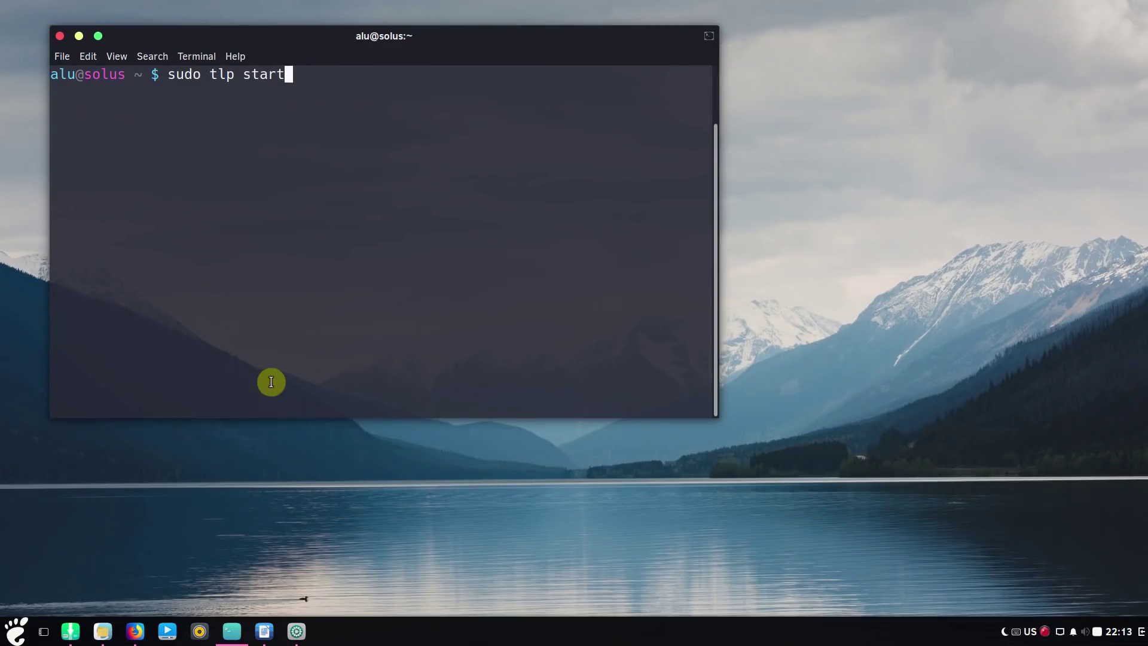
key(Return)
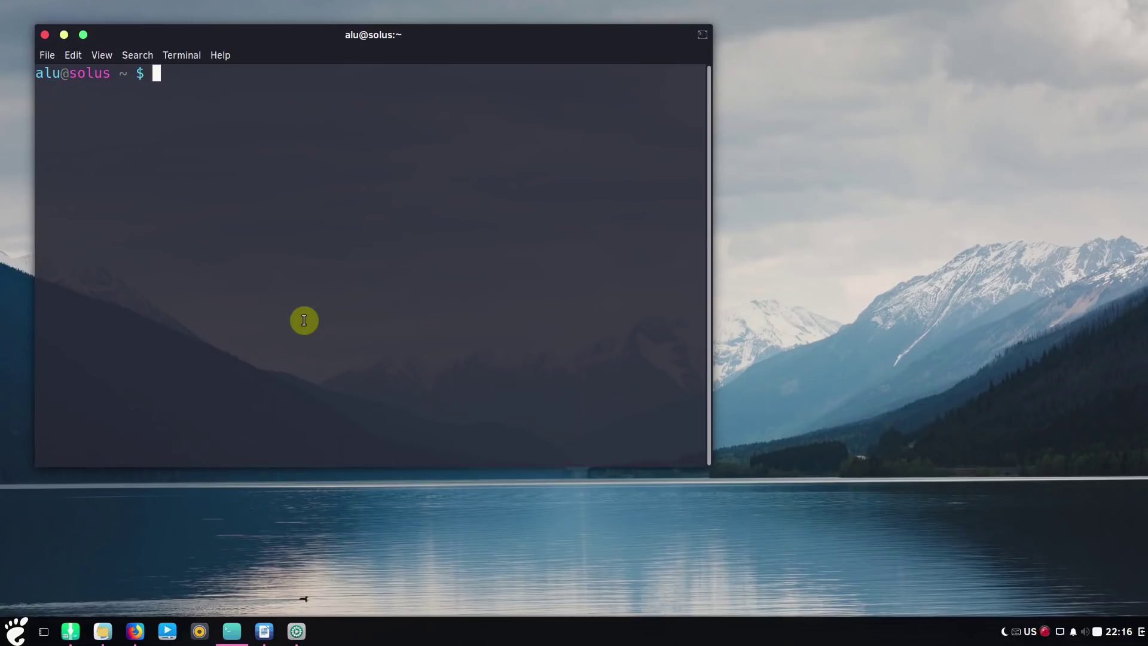
Install the system.devel development component with 'sudo eopkg install -c system.devel', confirming with yes.
text(sudo eopkg install -c system.devel)
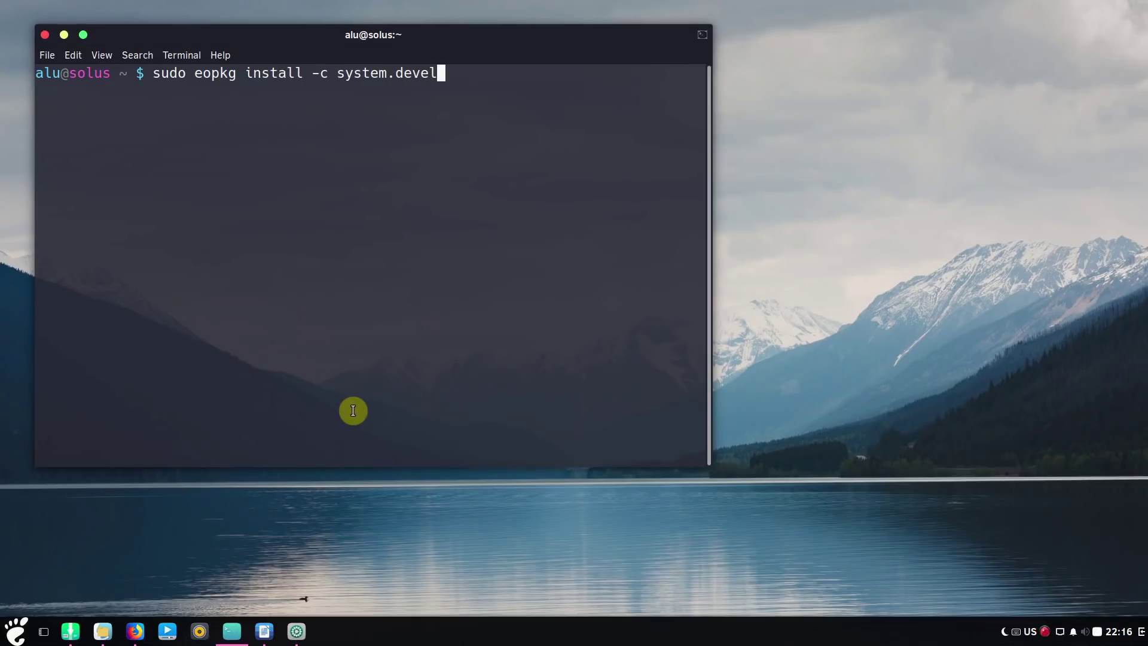
key(Return)
key(Return)
text(yes)
key(Return)
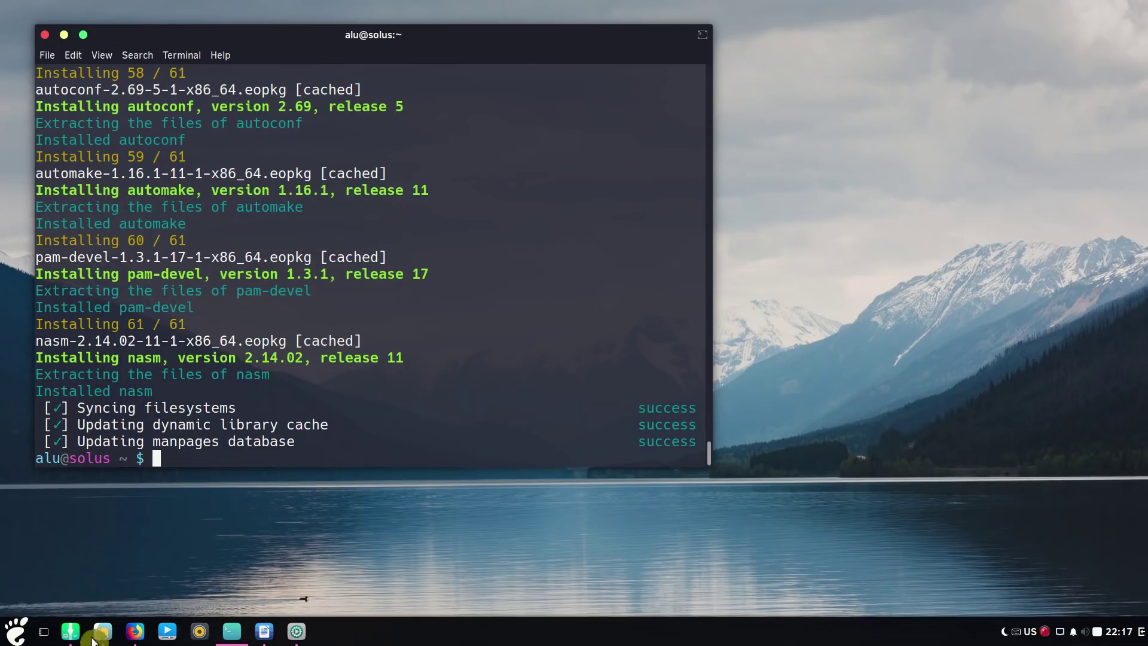
Install linux-current-headers with the password, then view the linux-lts-headers package details.
click(71, 633)
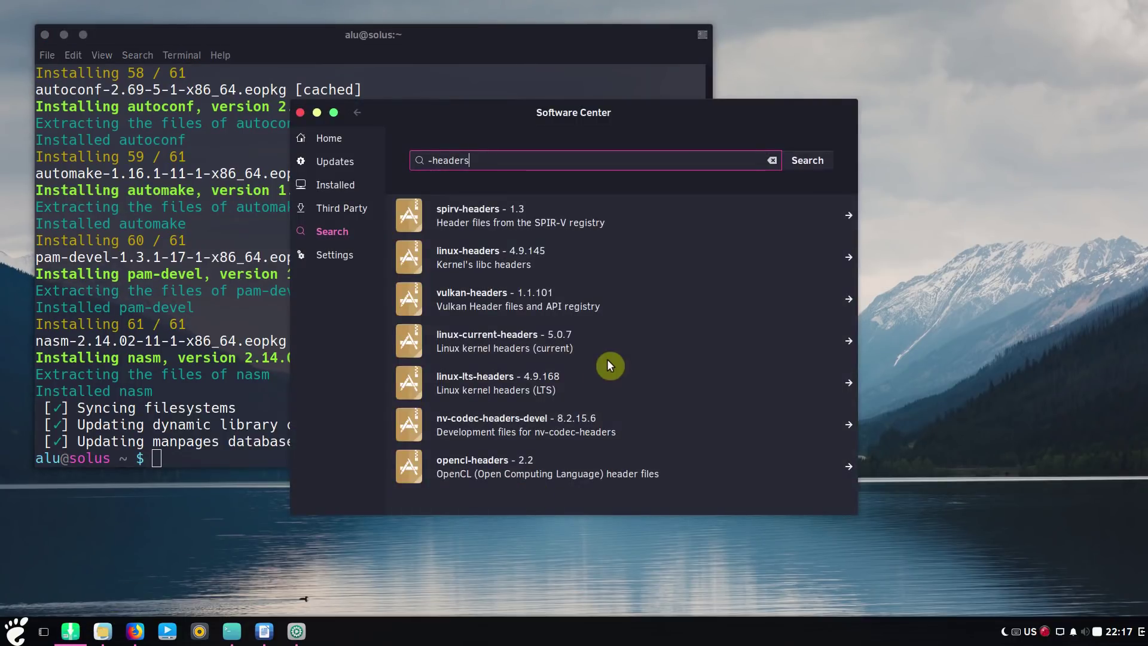
click(580, 341)
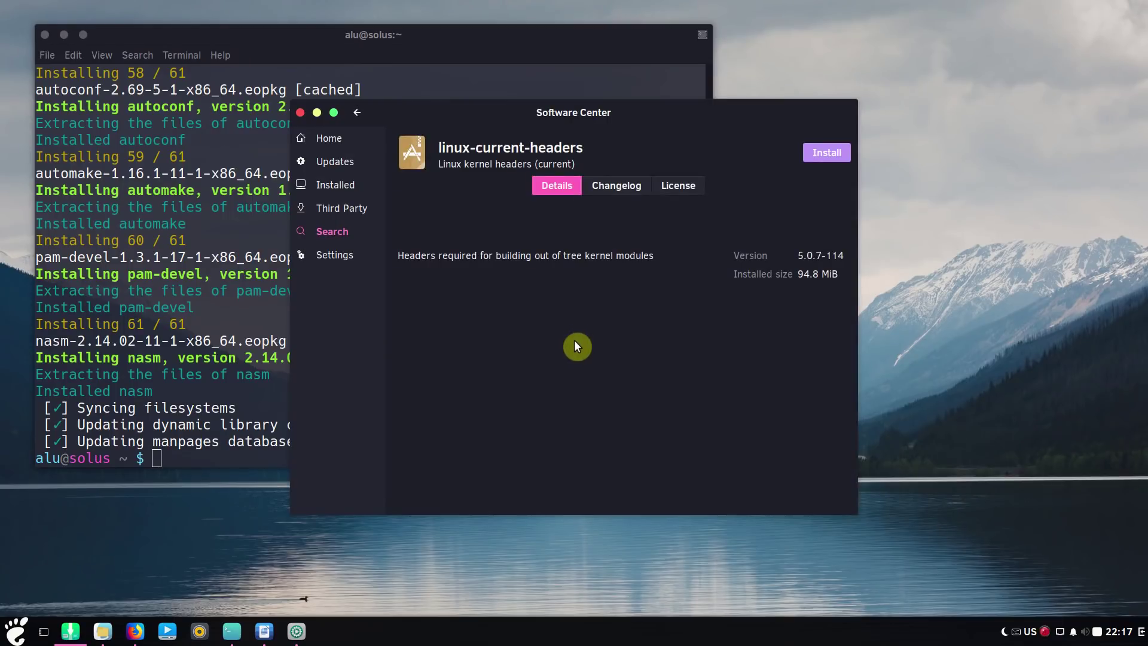
click(821, 156)
text(****)
key(Return)
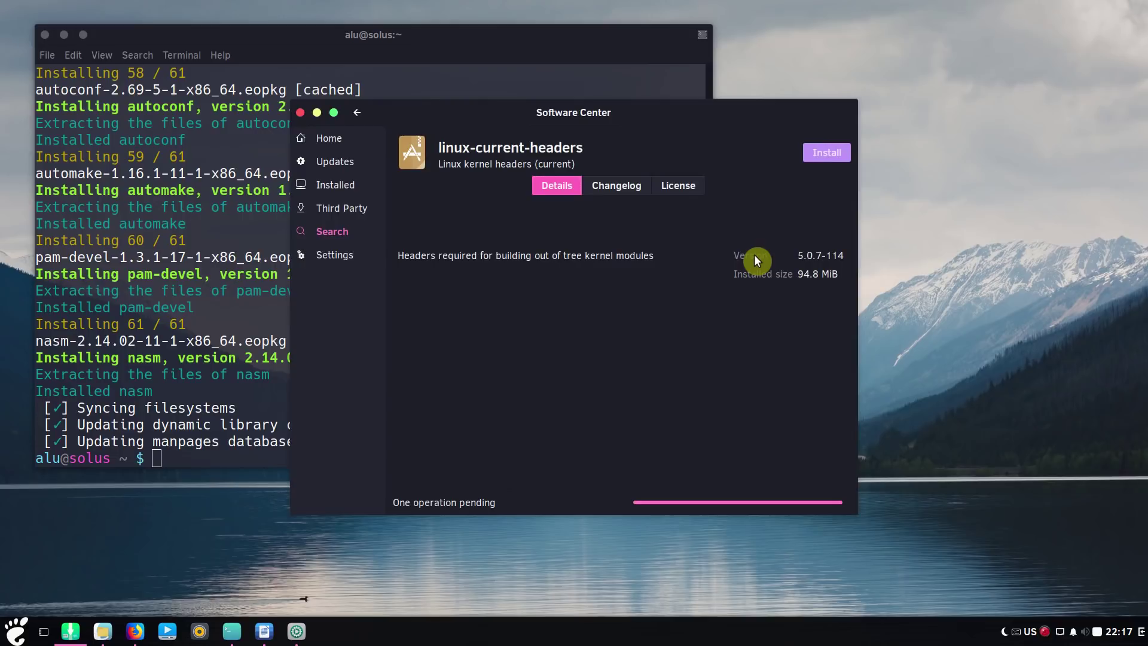
click(361, 116)
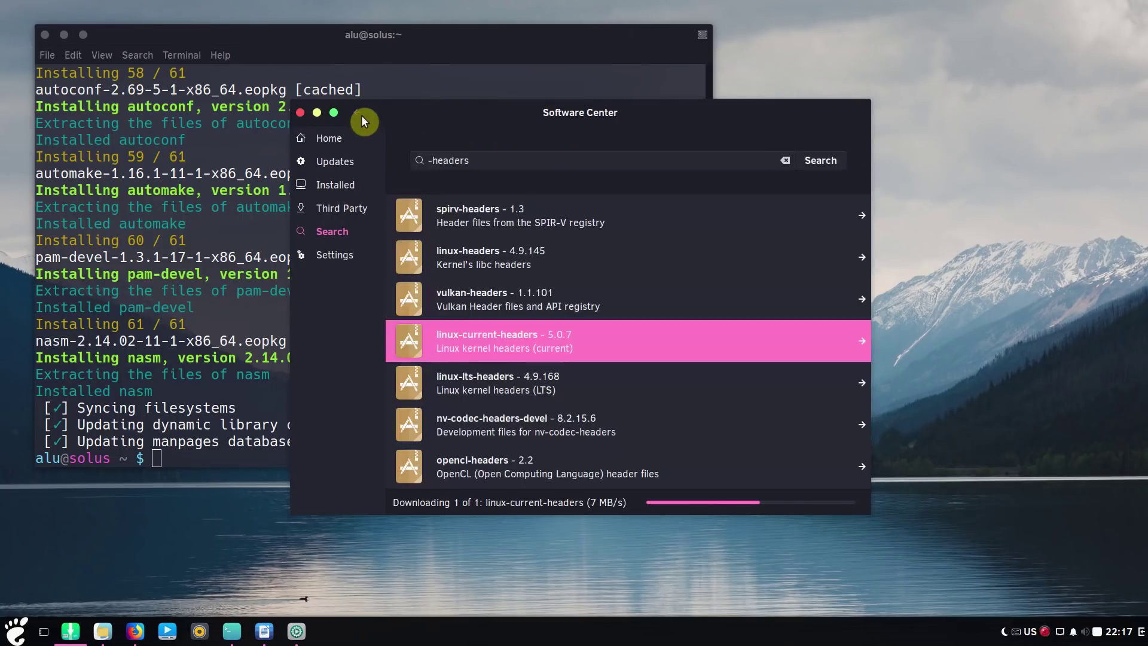
click(508, 384)
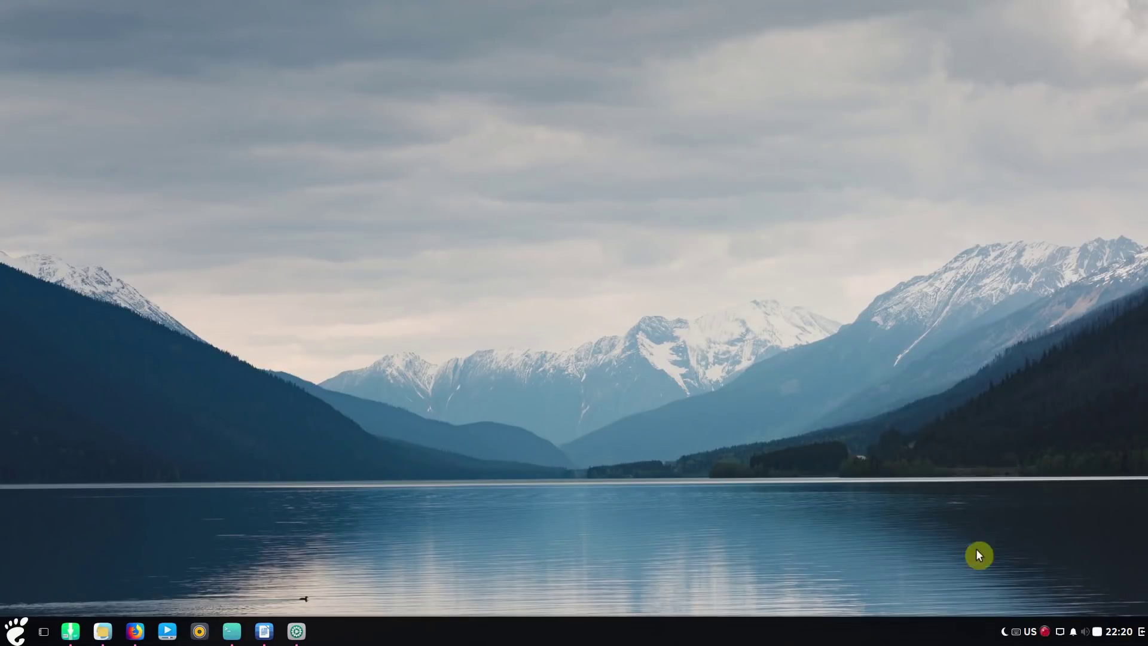
Read through the ecryptfs-utils T3196 task comments in Firefox, then minimize Firefox.
click(136, 634)
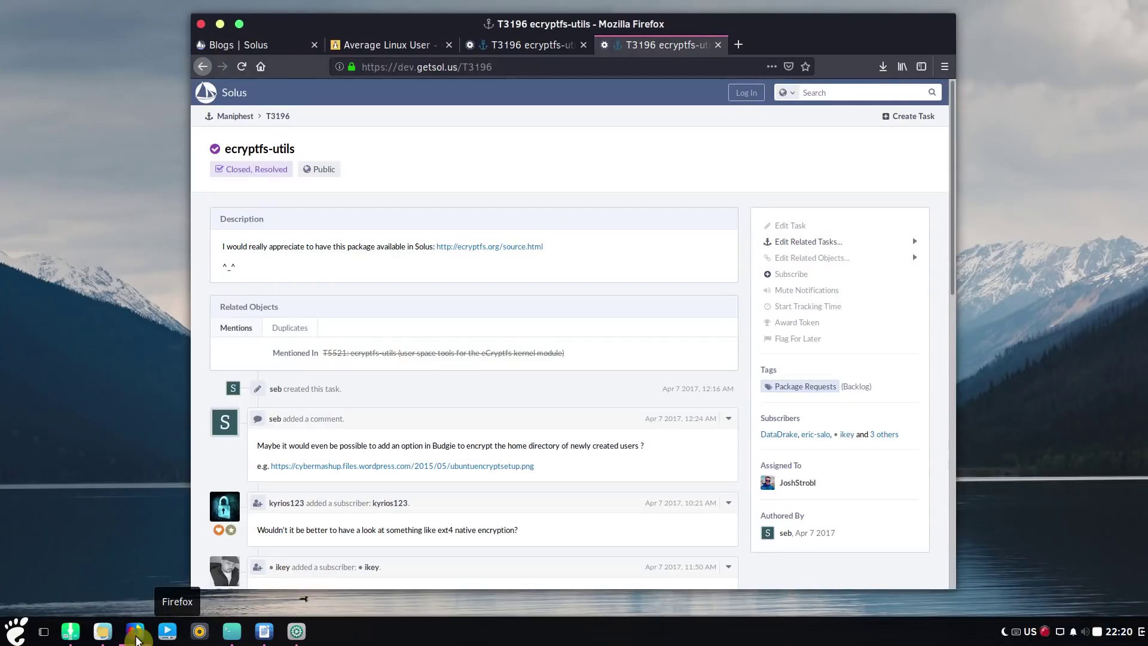
triple_click(248, 150)
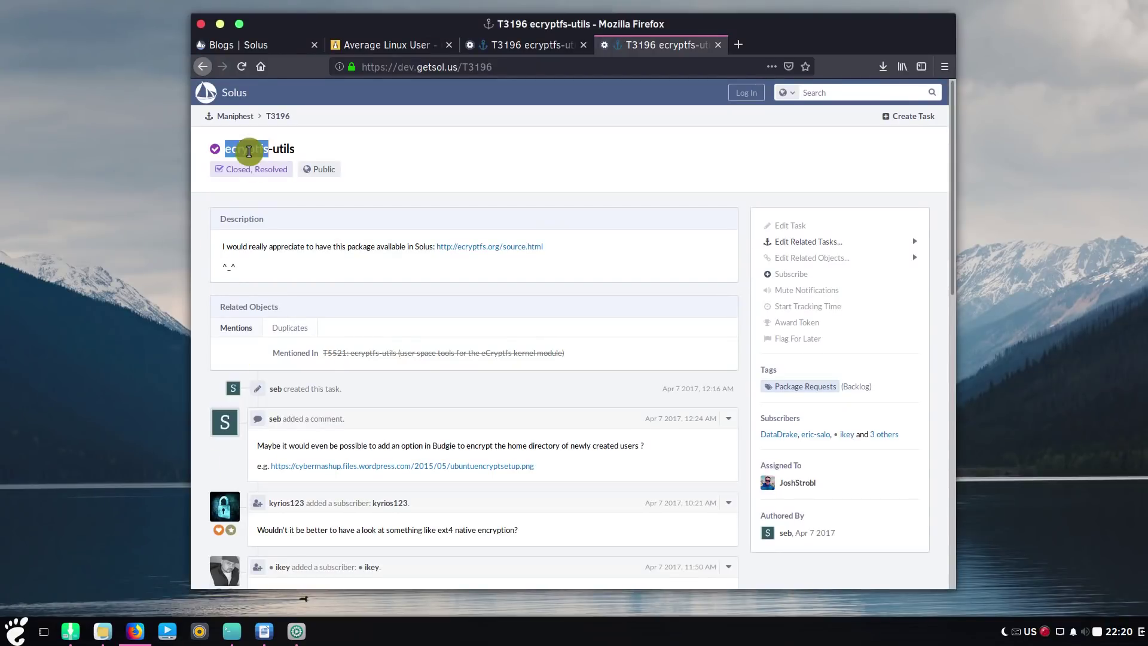
click(541, 186)
scroll(555, 245, down, 2)
scroll(554, 245, down, 3)
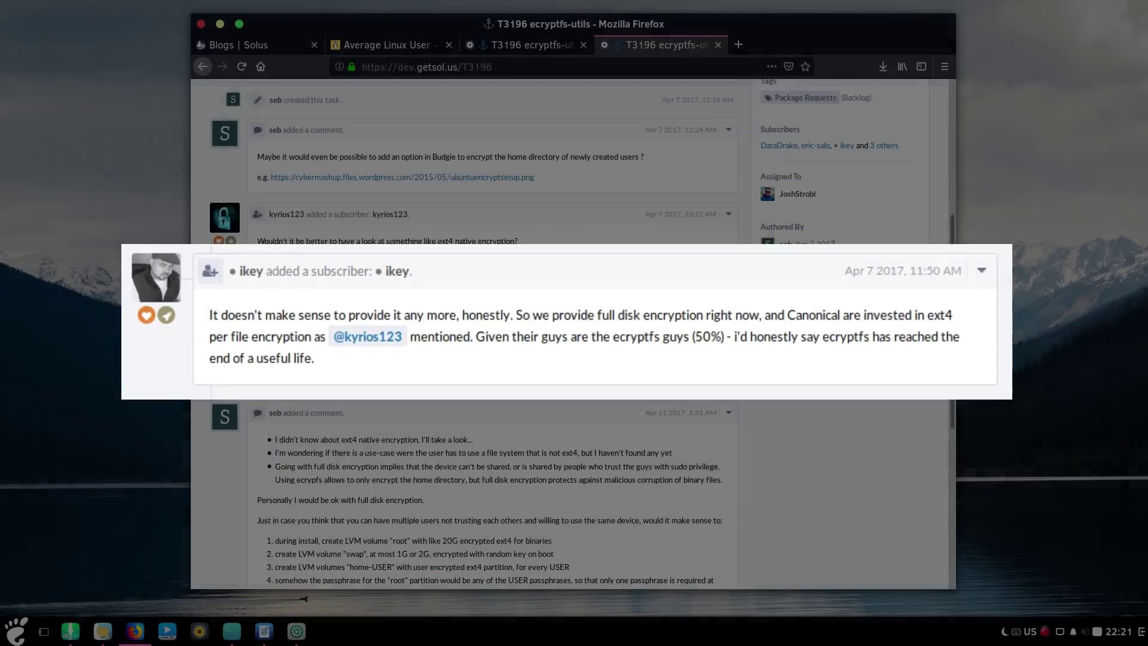
scroll(758, 377, up, 5)
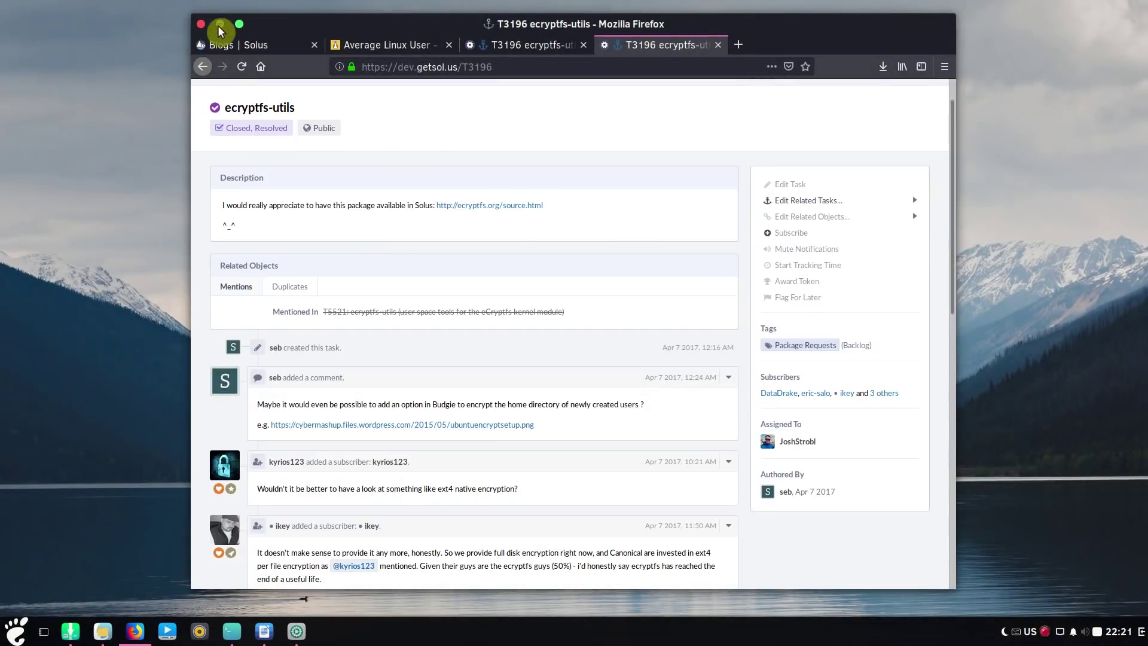
click(219, 25)
Confirm the VeraCrypt installation in Software Center and hide the store.
click(70, 631)
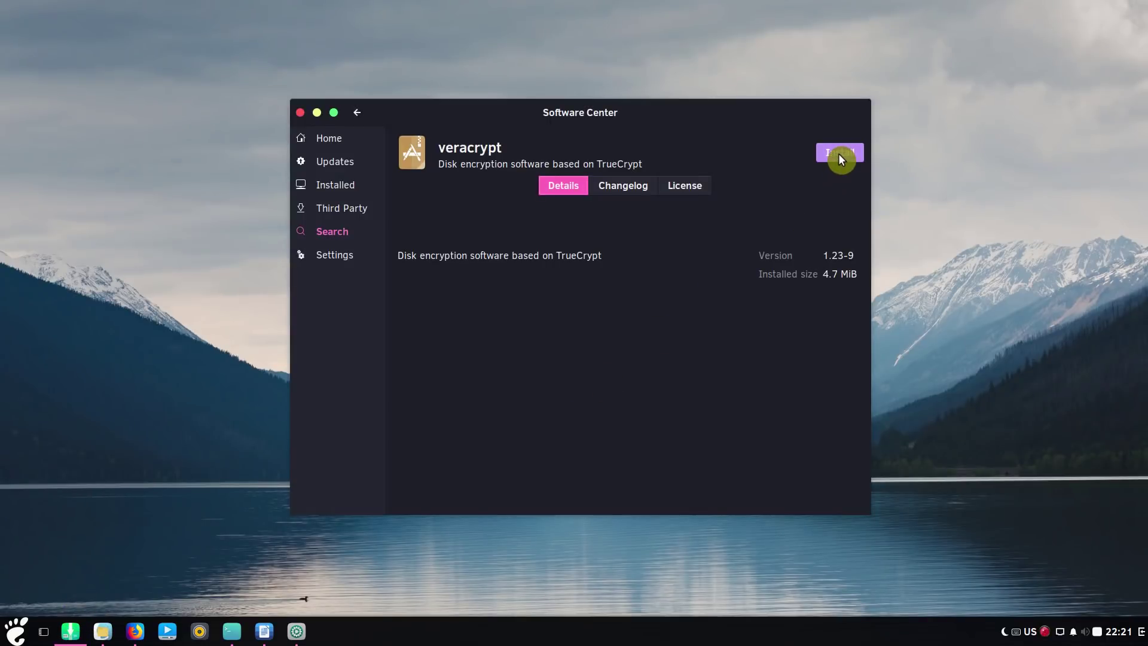
click(727, 189)
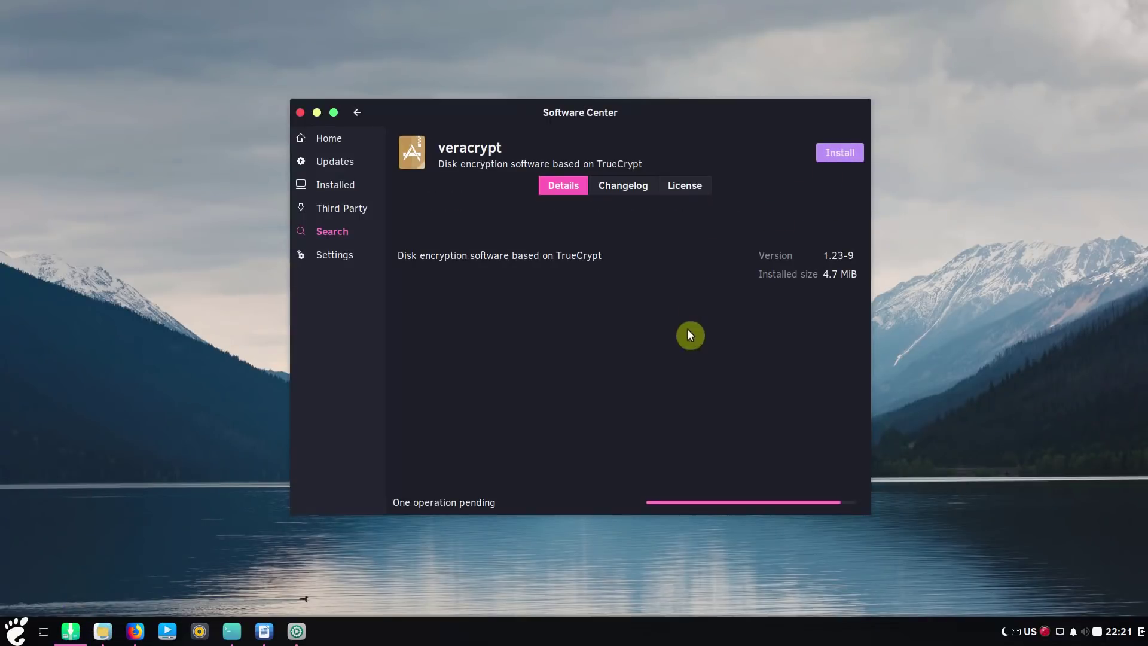
click(317, 112)
Launch VeraCrypt from the applications menu via 'vera', then minimize it.
click(15, 633)
text(v)
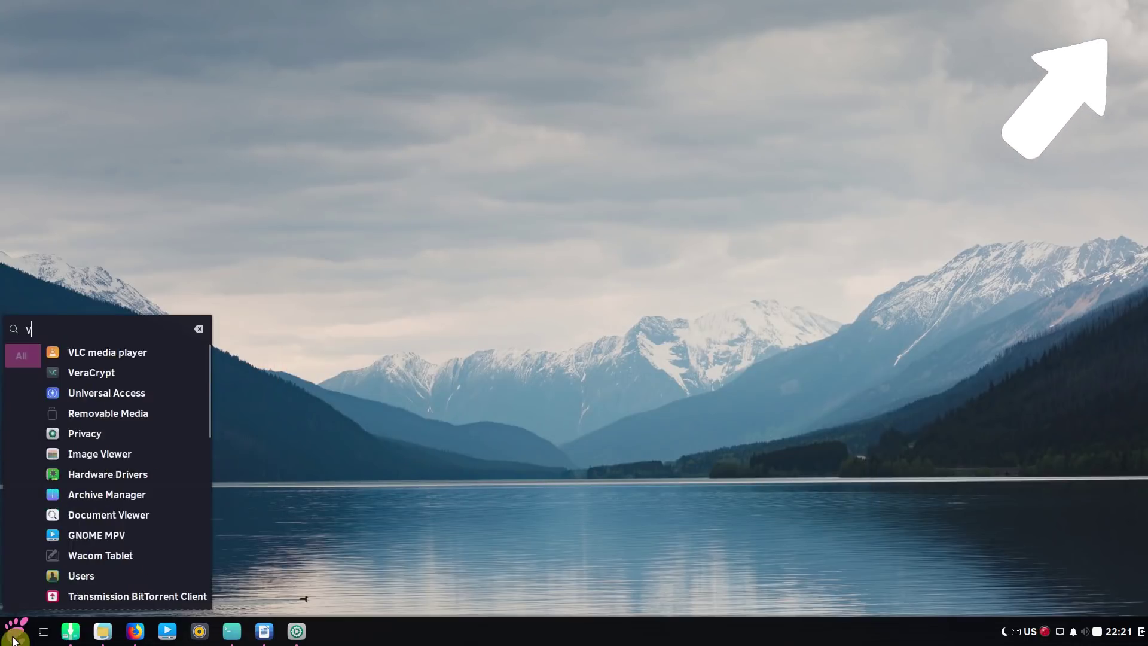
text(era)
key(Return)
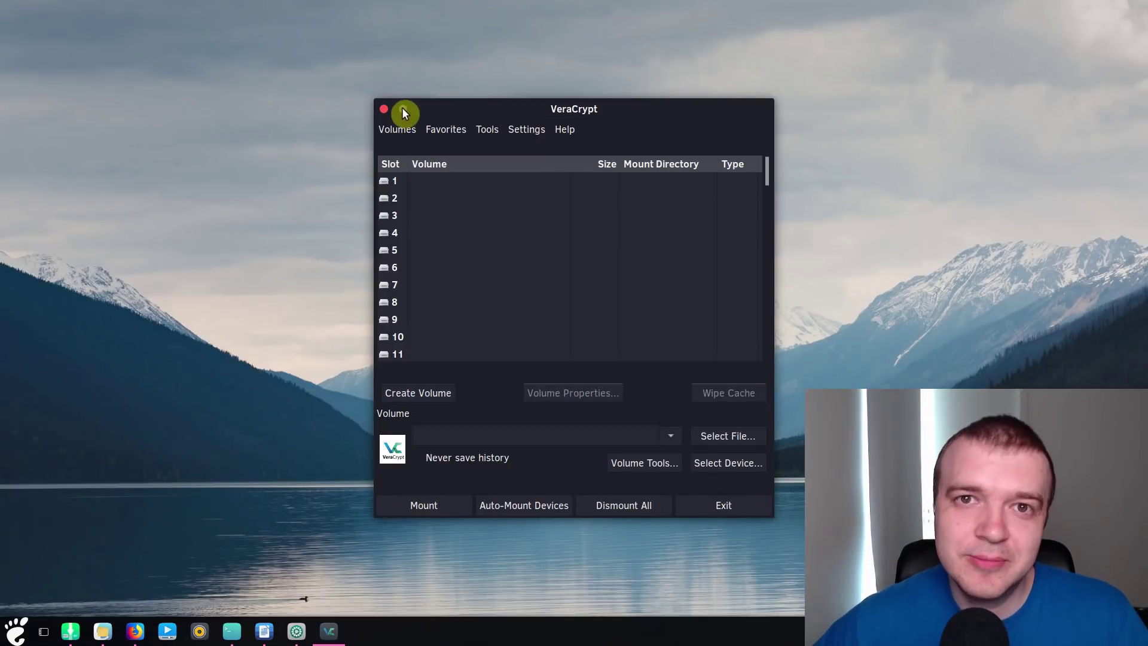
click(404, 110)
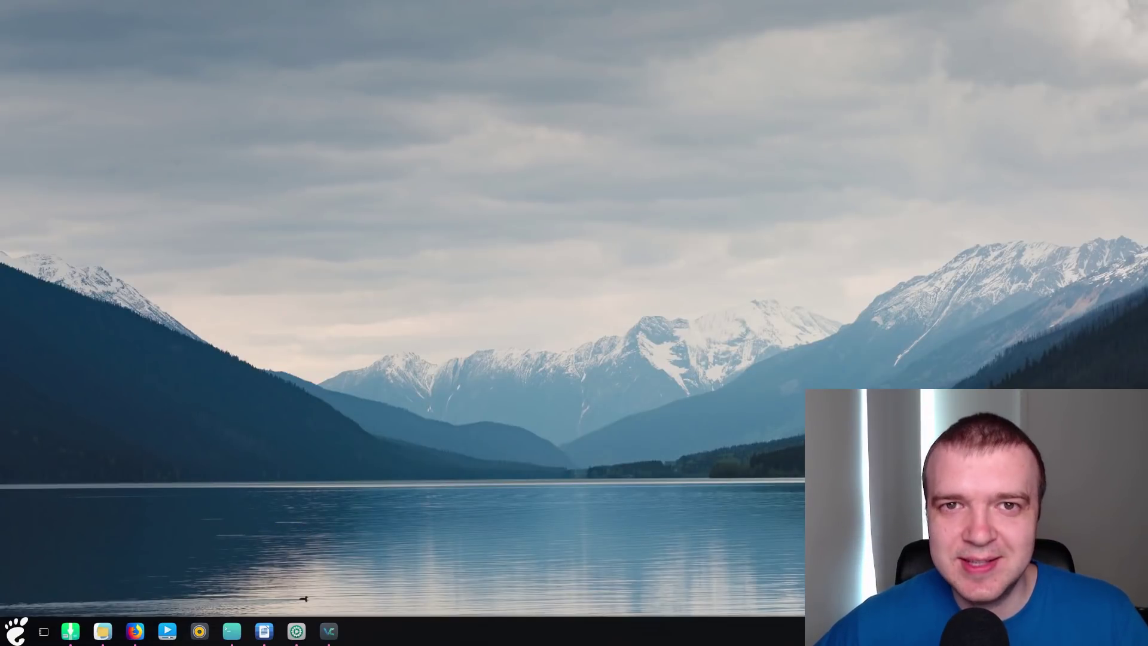